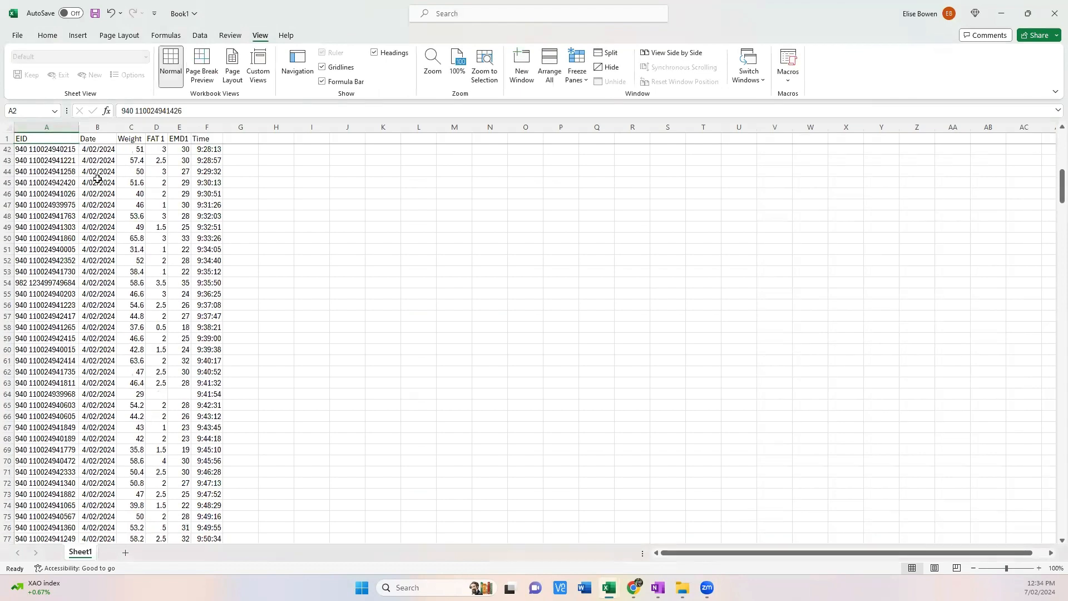
Review the EID, Date, Weight, FAT 1 and EMD1 columns of the scan data in Book1
drag(1053, 221, 1040, 135)
click(56, 128)
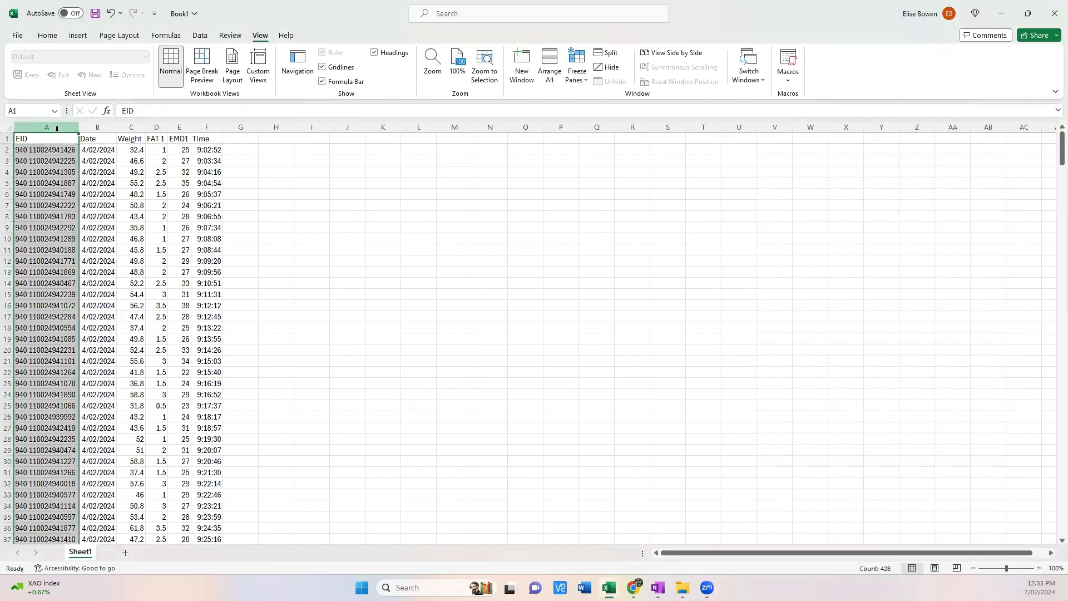
click(106, 127)
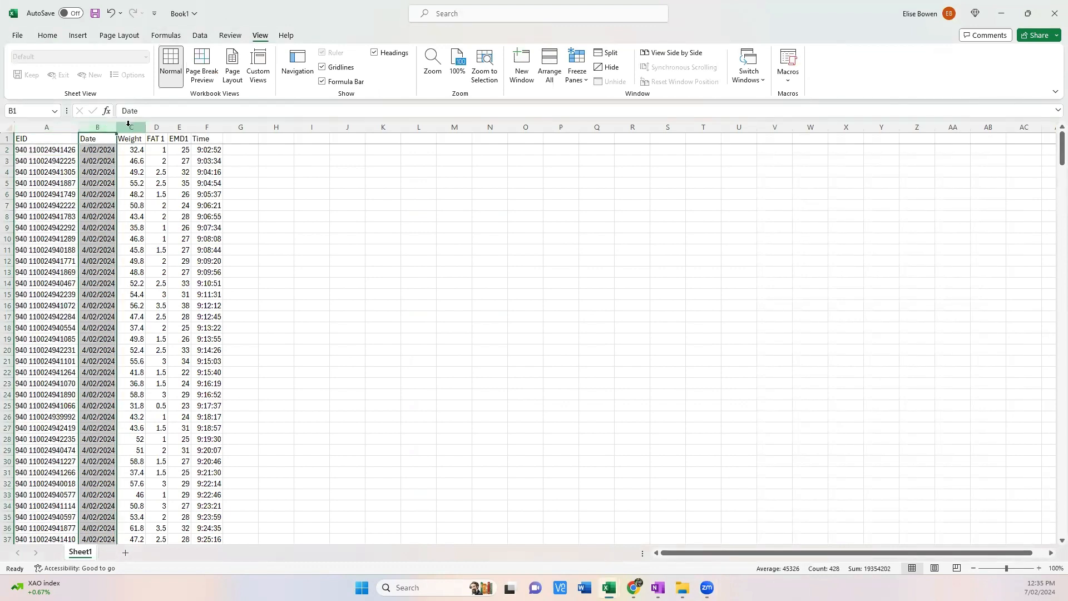
drag(128, 123, 181, 127)
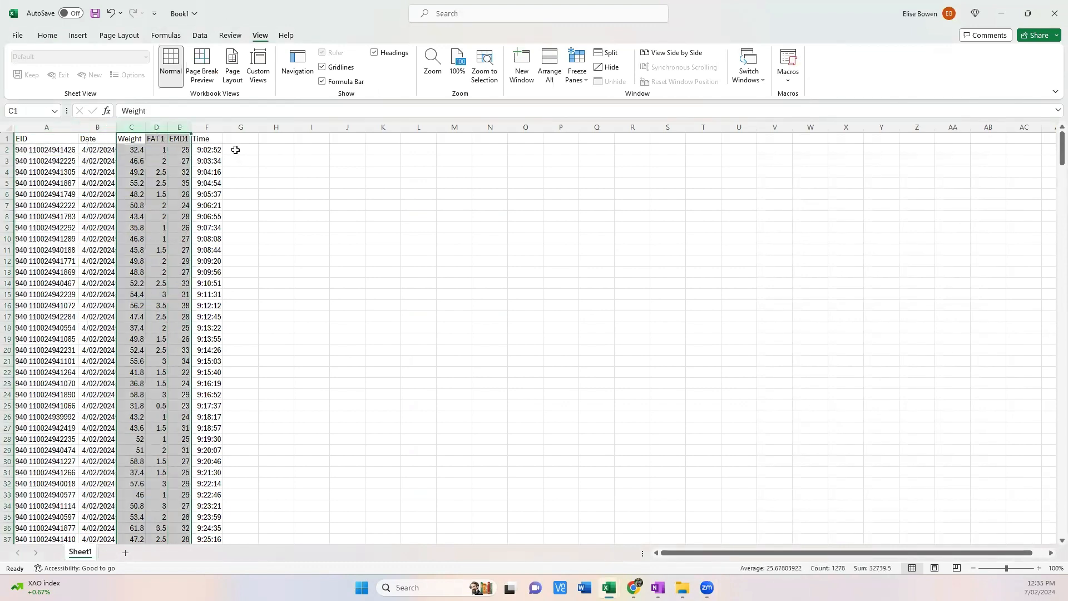
click(236, 149)
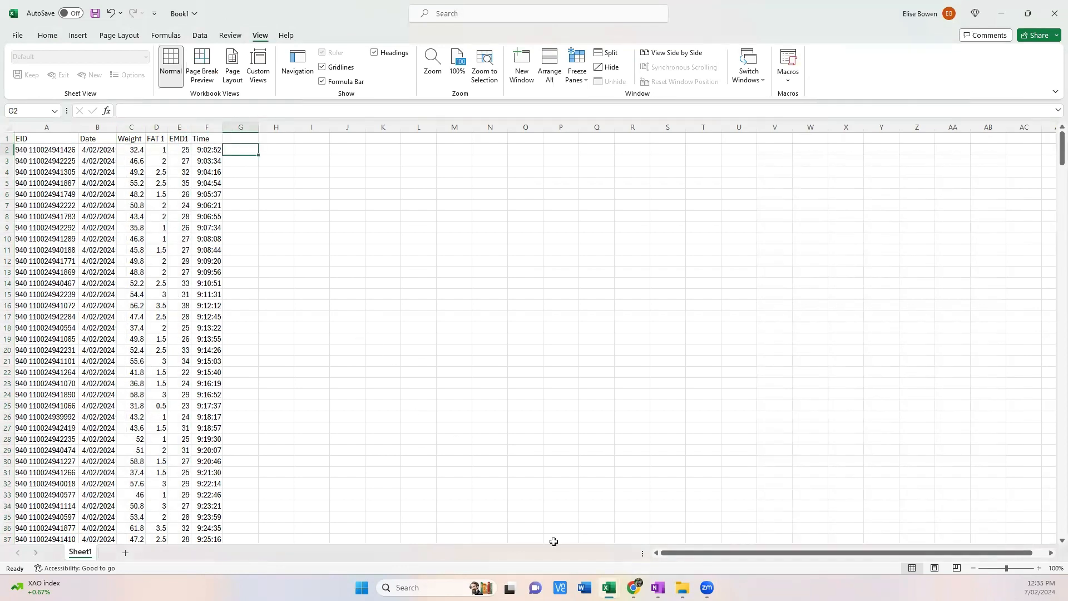
Switch to the 2023 drop ewe carcase scan data 070224 workbook and review its E_ID column and the EPDDMM to PSCANNER columns
mouse_move(609, 588)
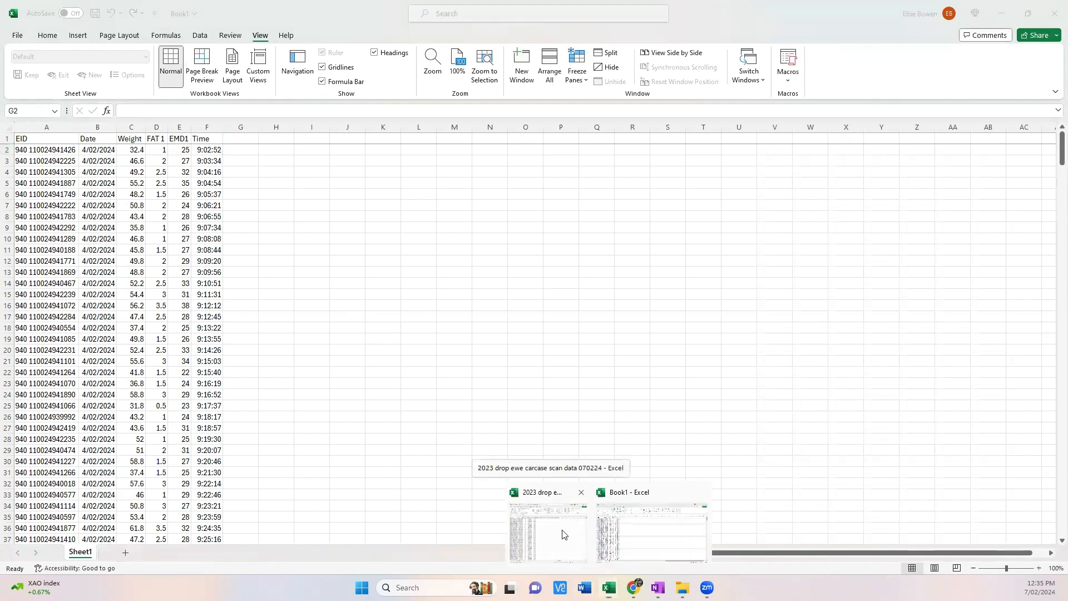
click(536, 539)
click(971, 18)
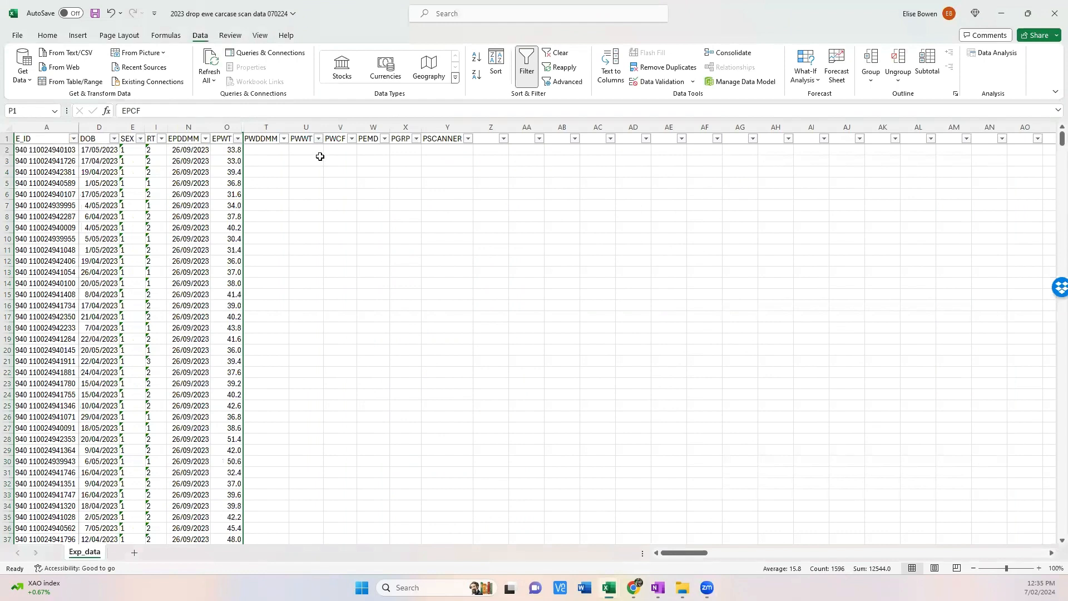
click(44, 129)
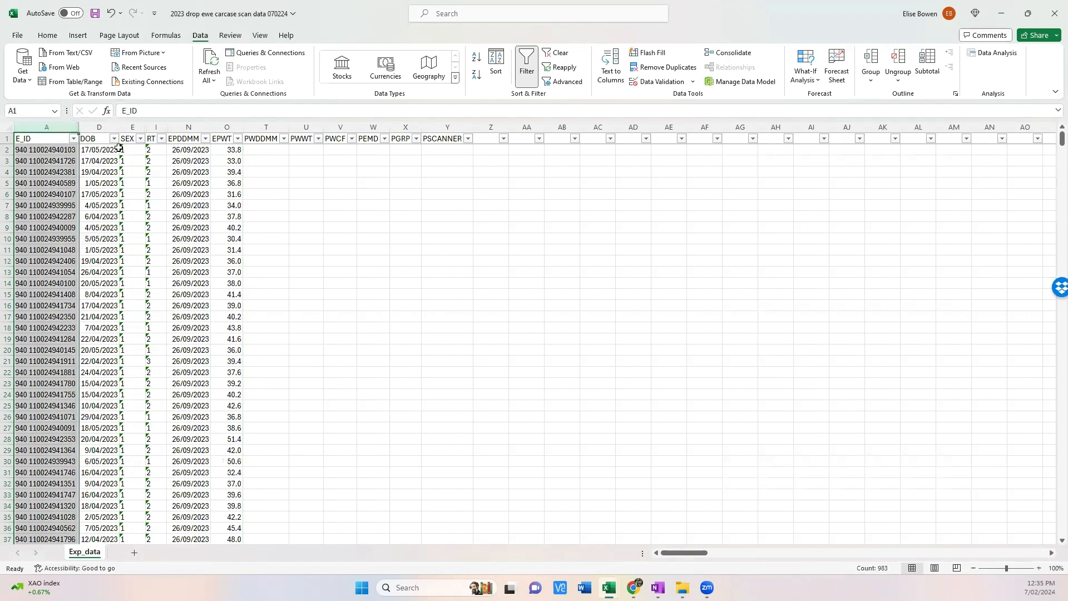
drag(191, 128, 446, 146)
click(373, 160)
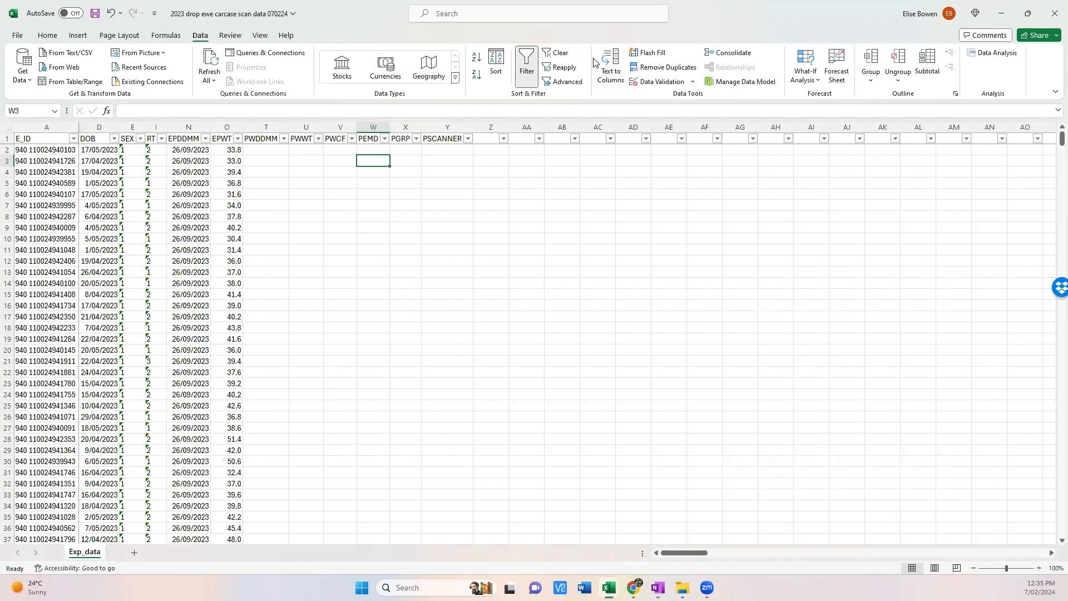
Arrange the two open workbooks side by side using the Vertical arrangement
click(260, 37)
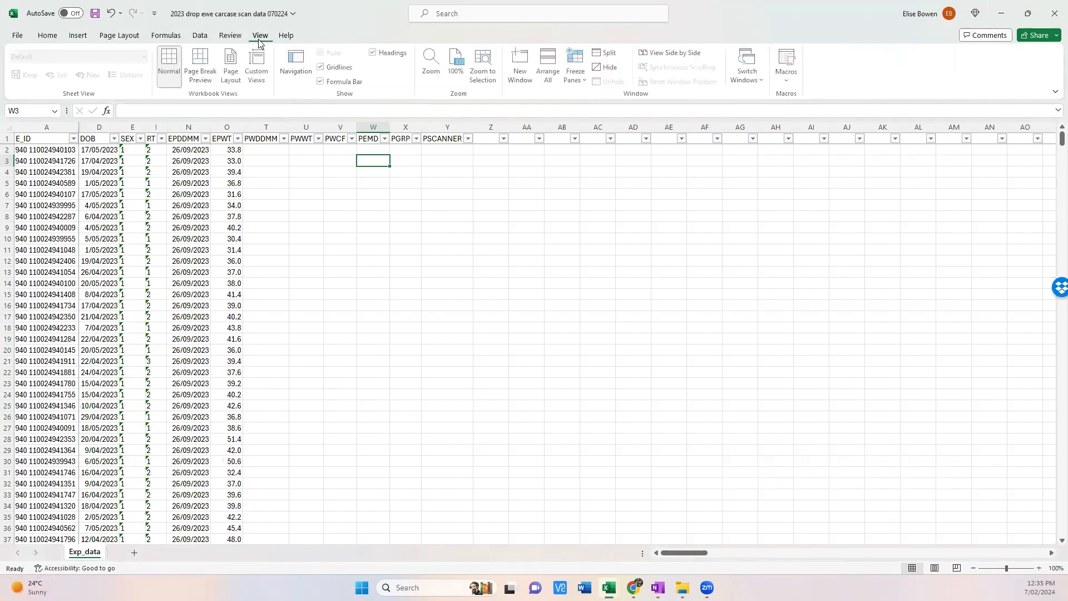
click(551, 75)
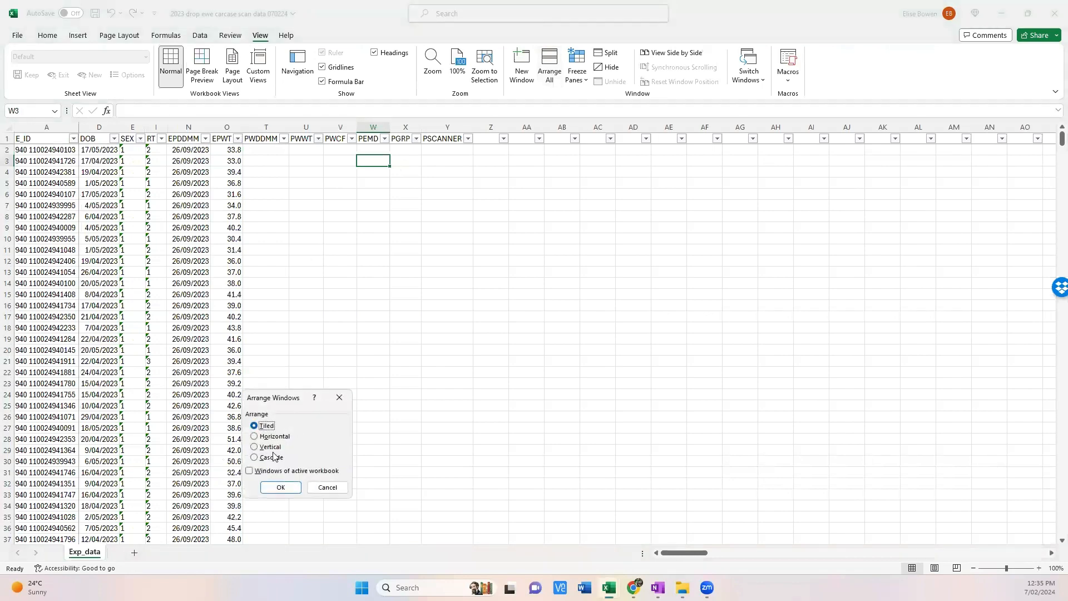
click(271, 447)
click(281, 488)
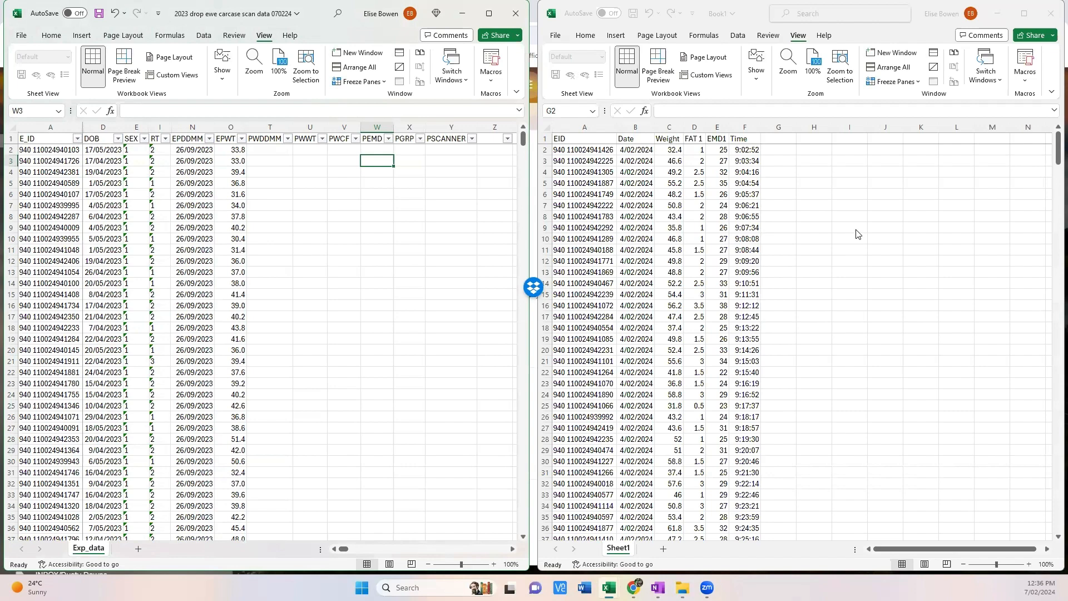
Compare the EID column in Book1 with the E_ID column in the ewe workbook as the shared identifier
click(600, 131)
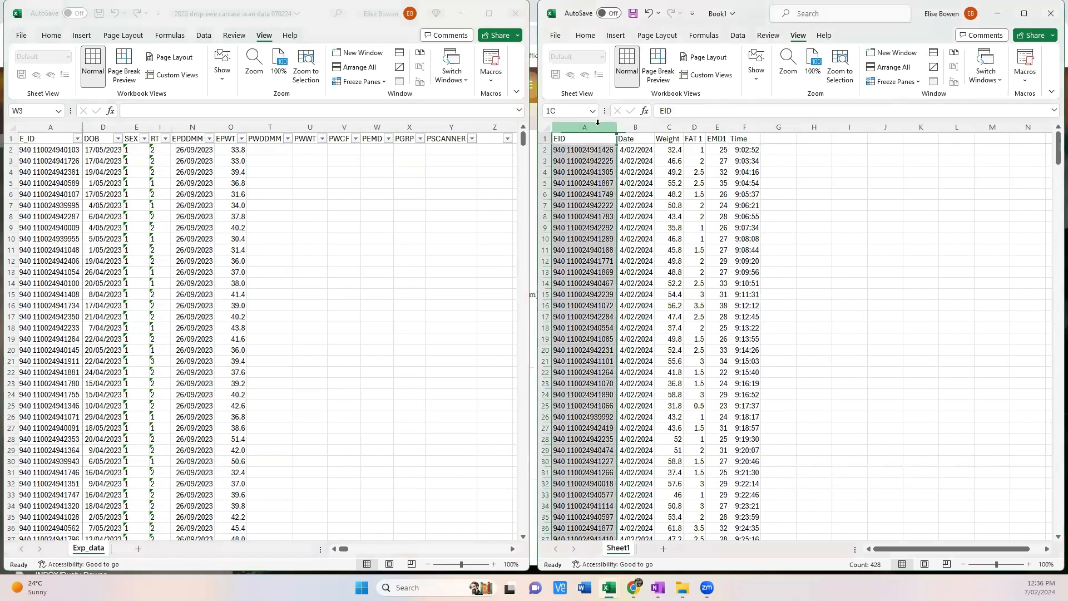
click(778, 212)
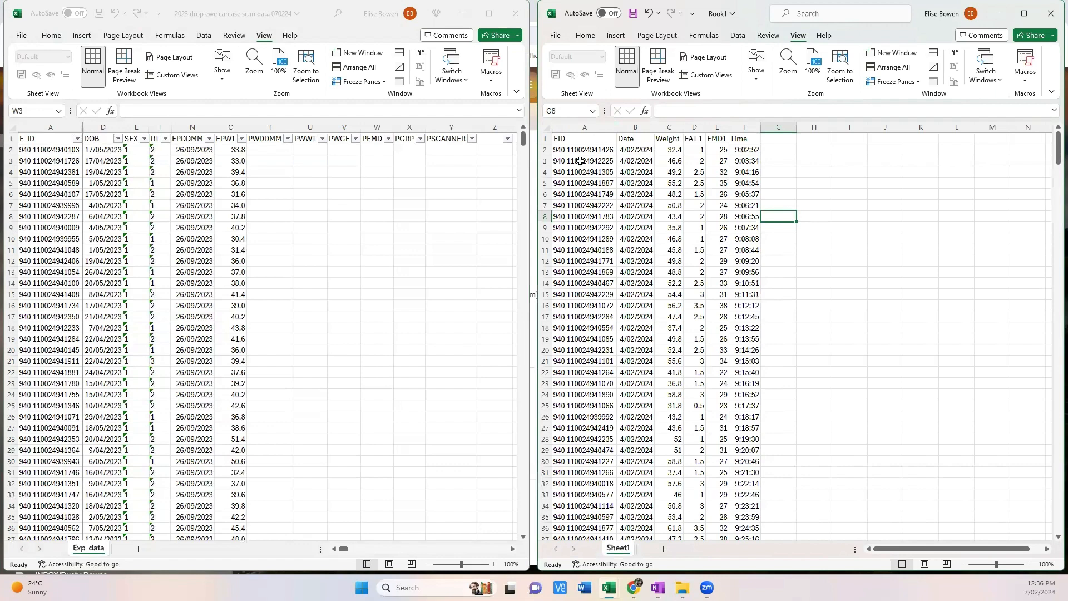
click(579, 128)
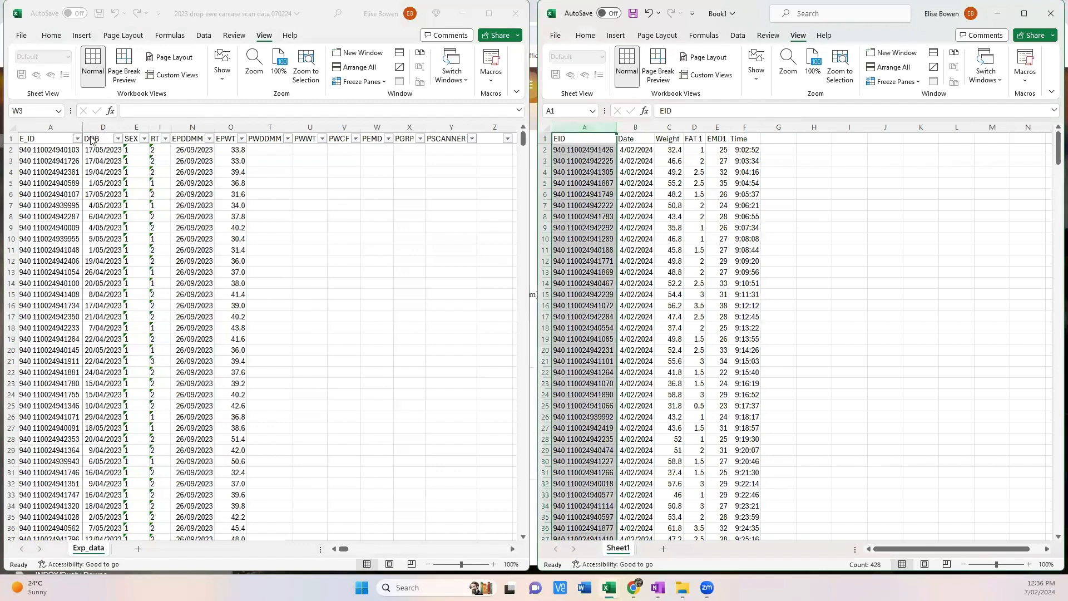
click(50, 128)
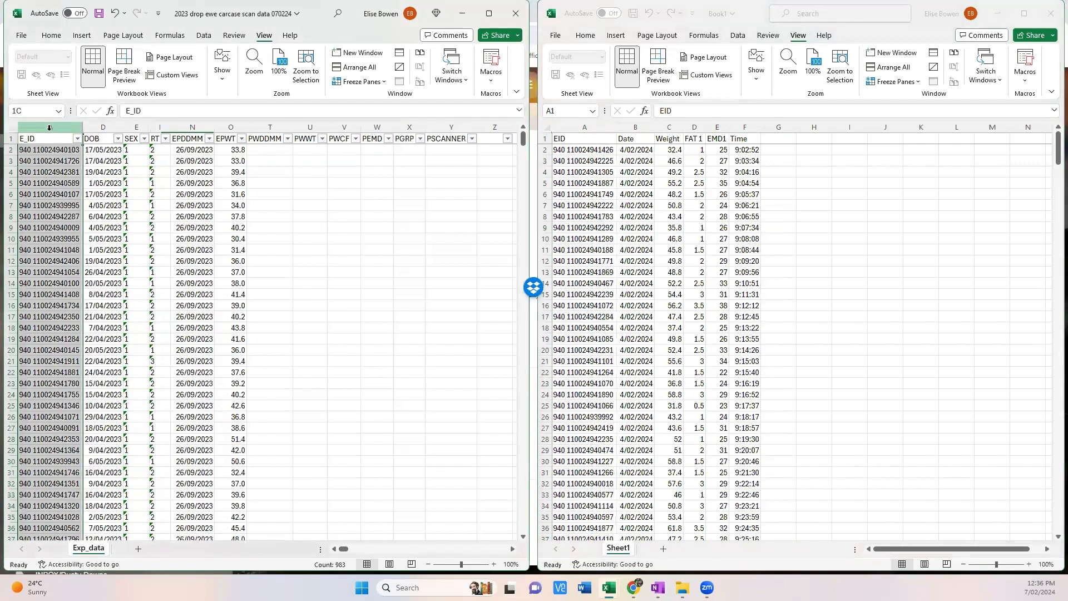
click(592, 162)
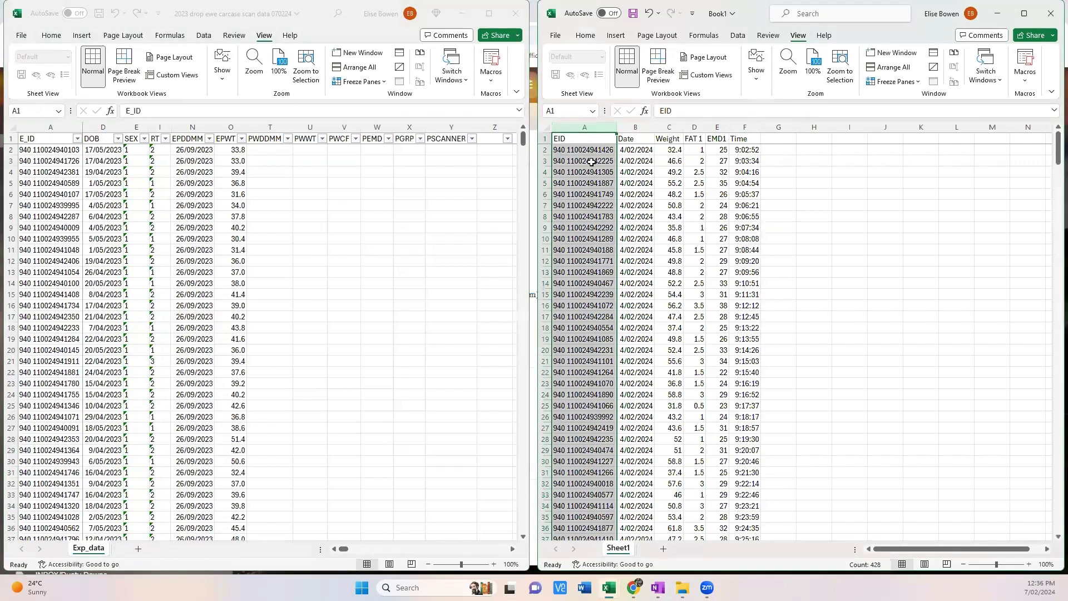
click(794, 205)
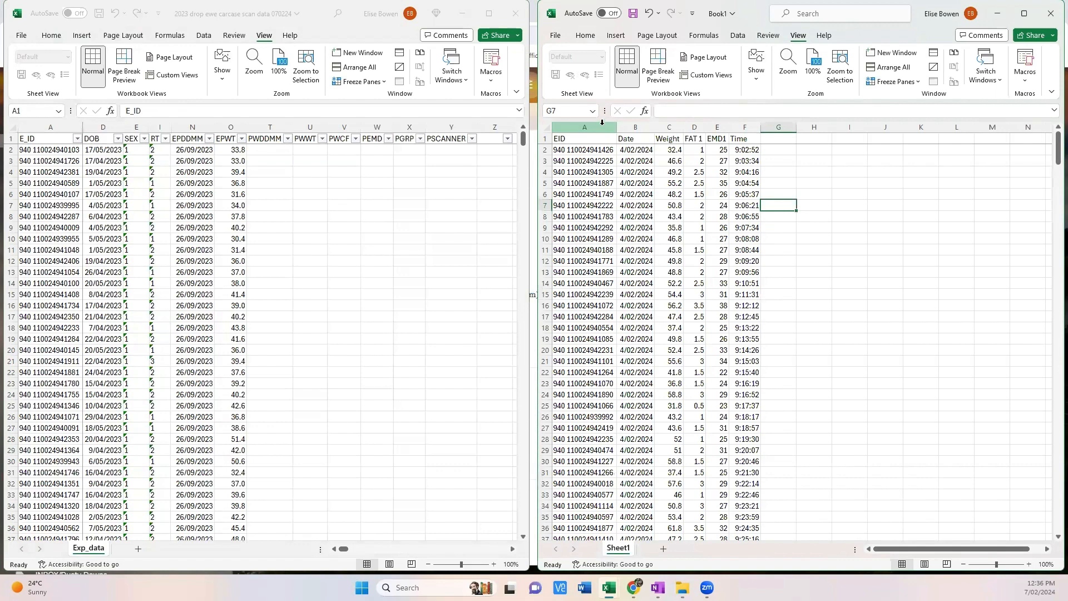
click(24, 138)
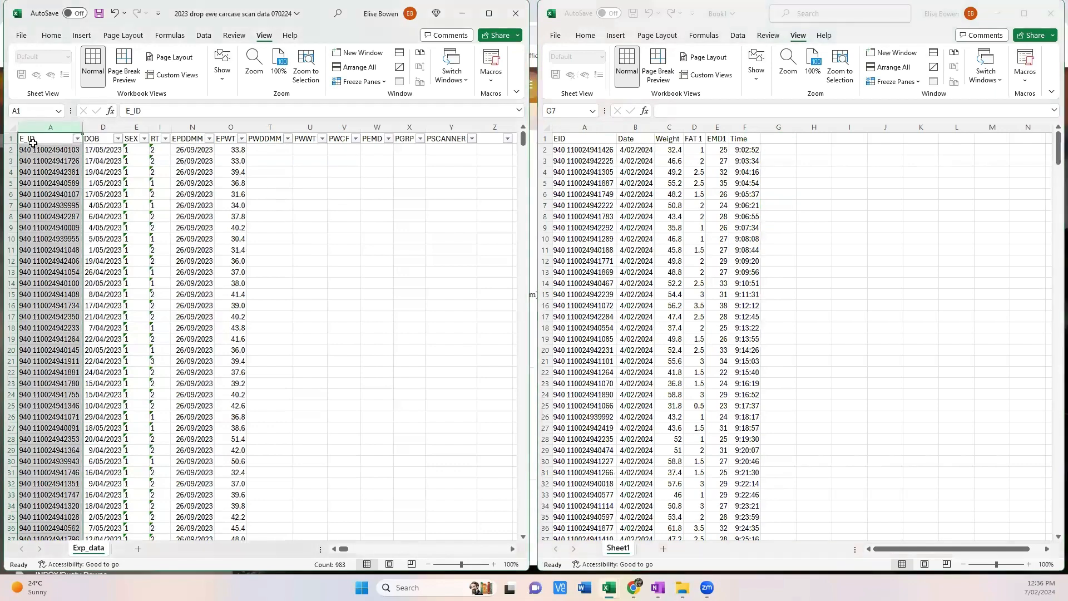
click(24, 148)
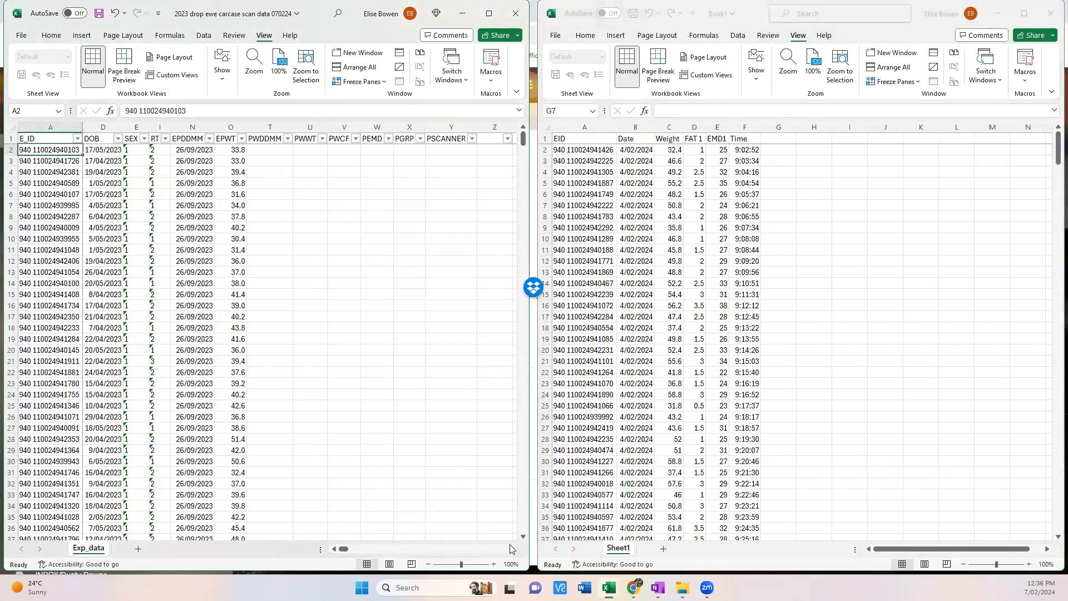
Copy the Date, Weight, FAT 1 and EMD1 headers from Book1 into Z1:AC1 of Exp_data, directly after PSCANNER
click(513, 550)
click(512, 550)
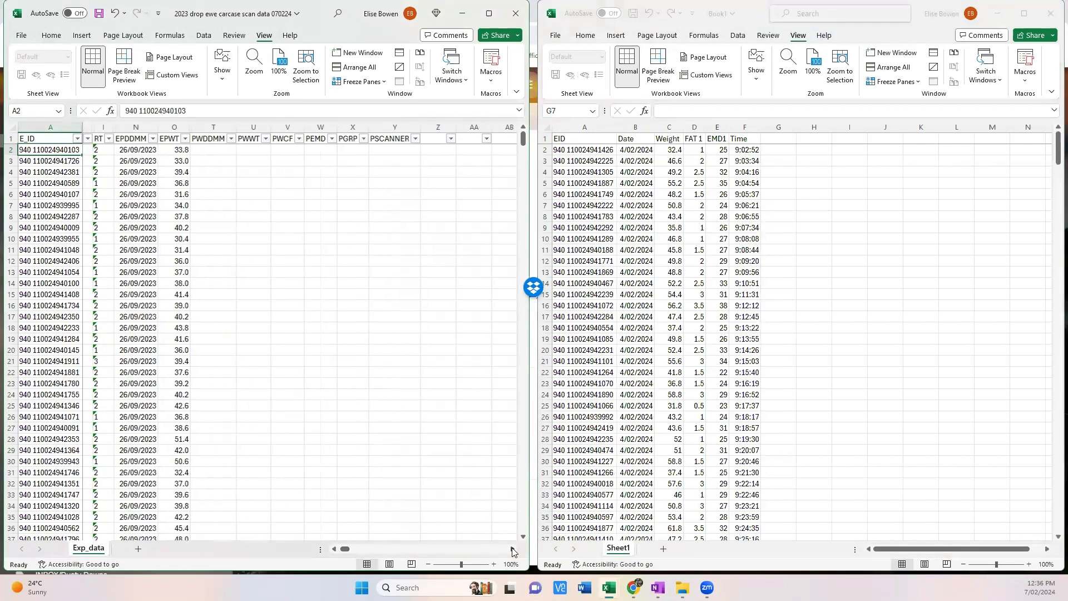
click(512, 550)
click(513, 550)
click(513, 550)
click(513, 549)
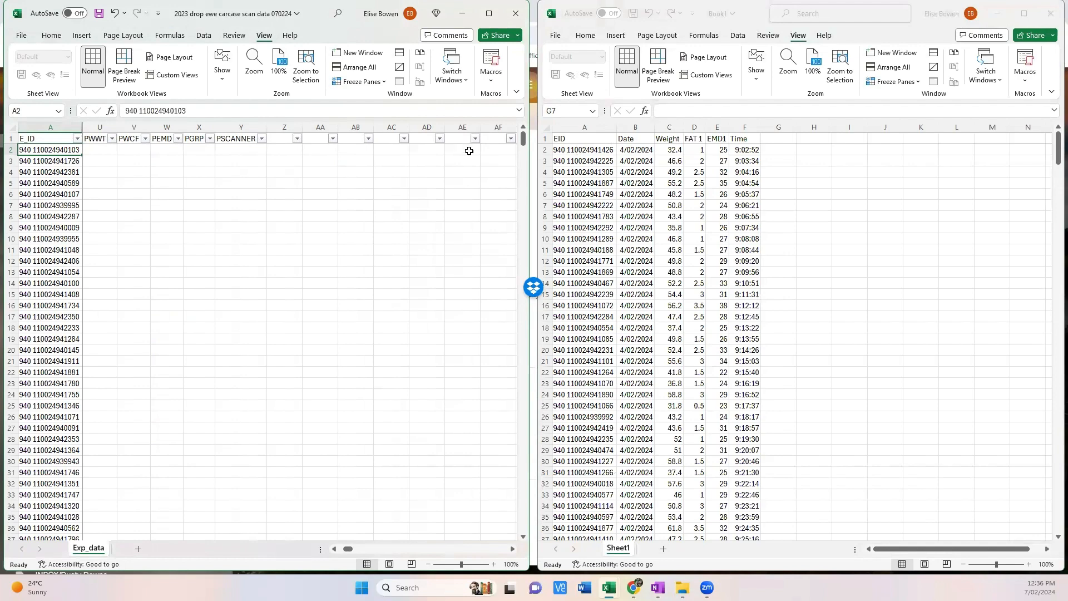
click(637, 138)
drag(637, 139, 712, 140)
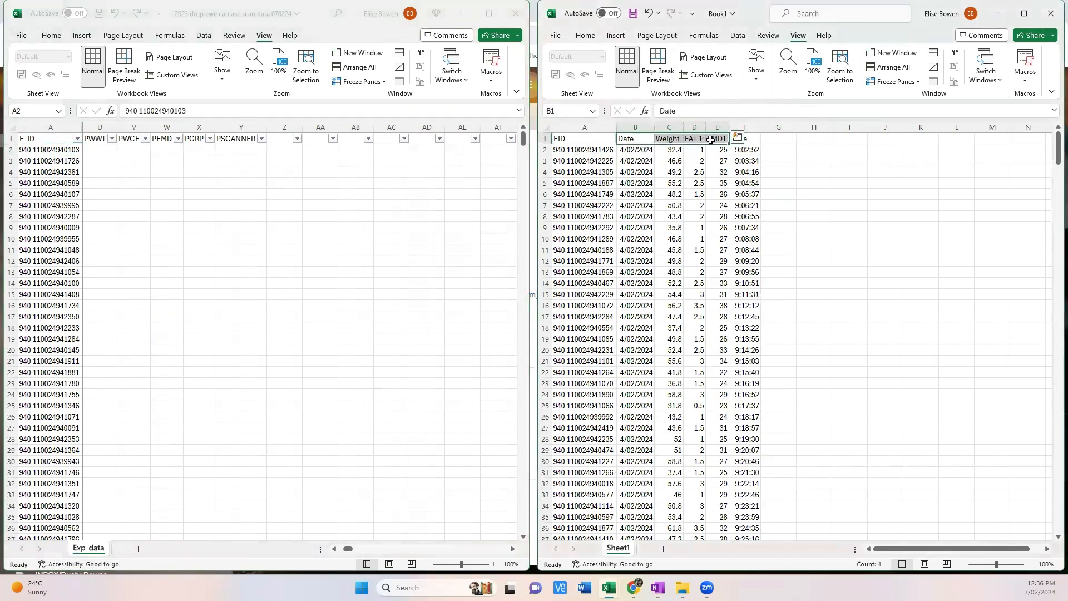
key(ctrl+c)
click(280, 143)
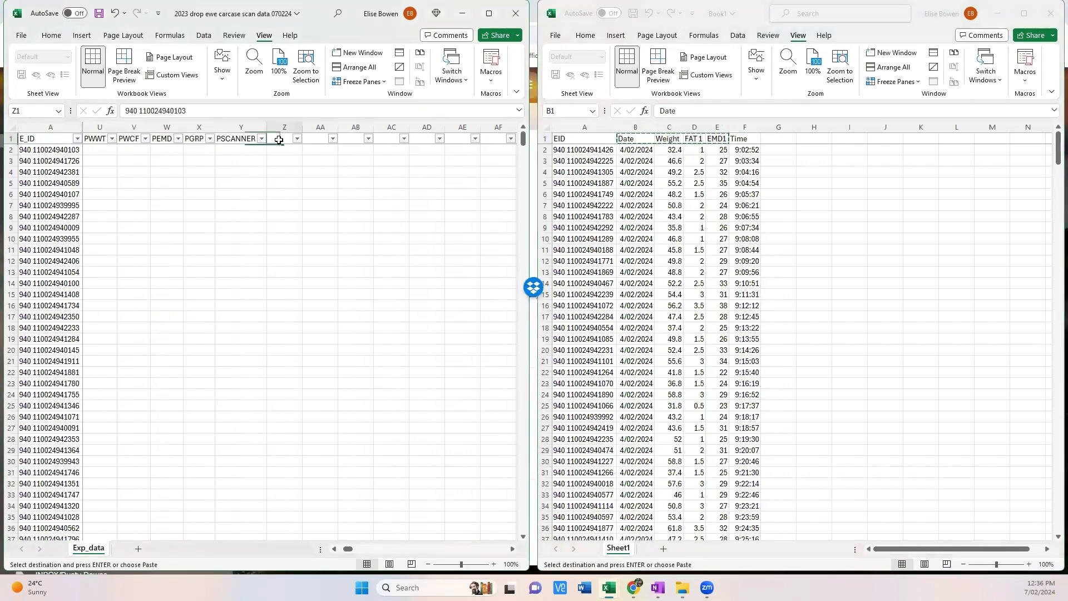
right_click(281, 142)
click(325, 216)
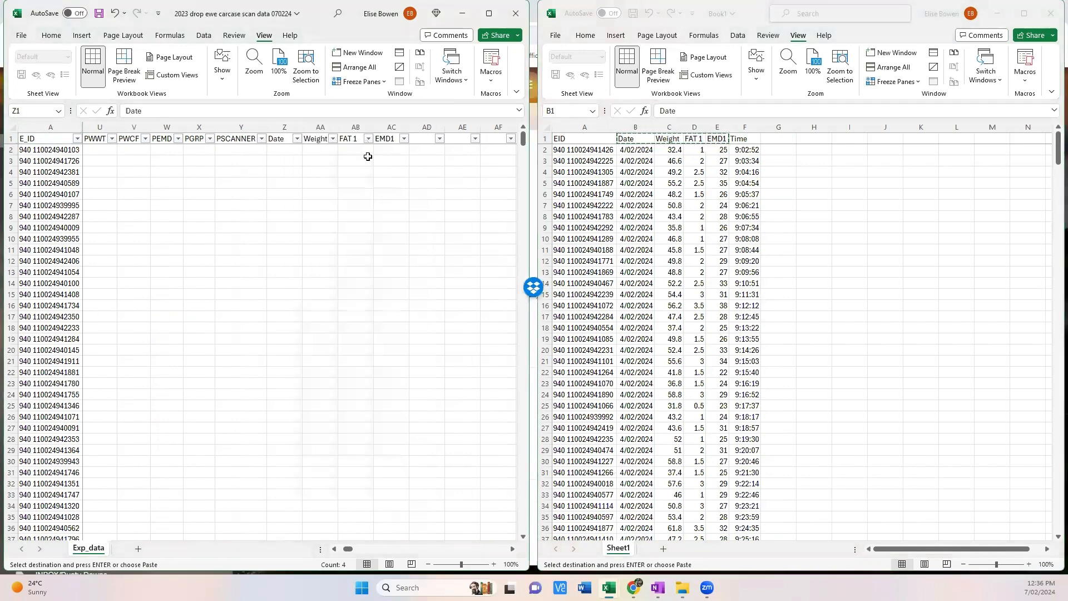
Turn off the filter on the header row of the Exp_data sheet
click(380, 150)
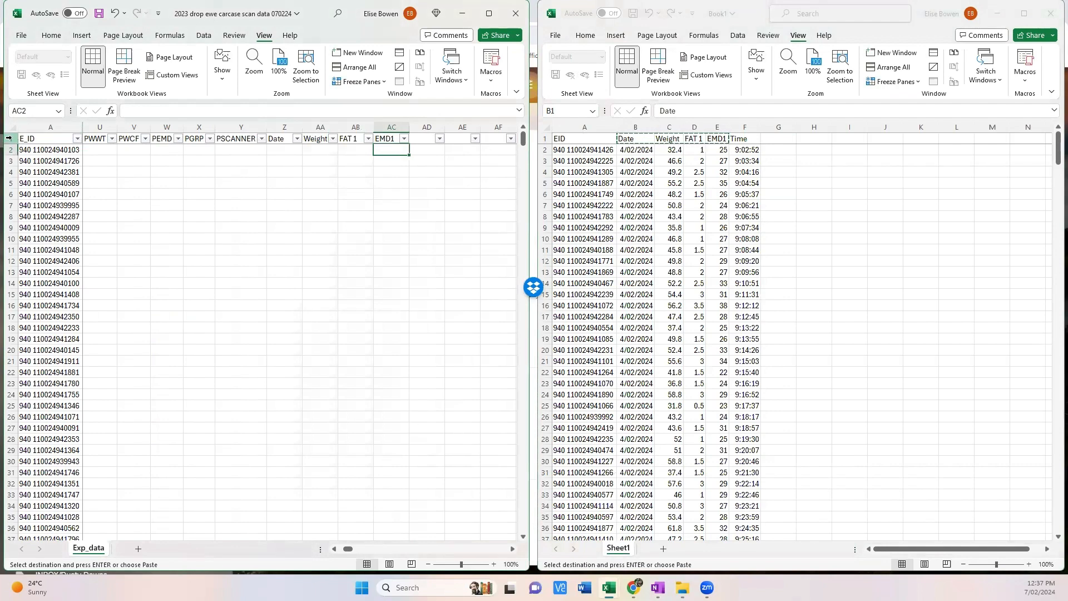
click(312, 150)
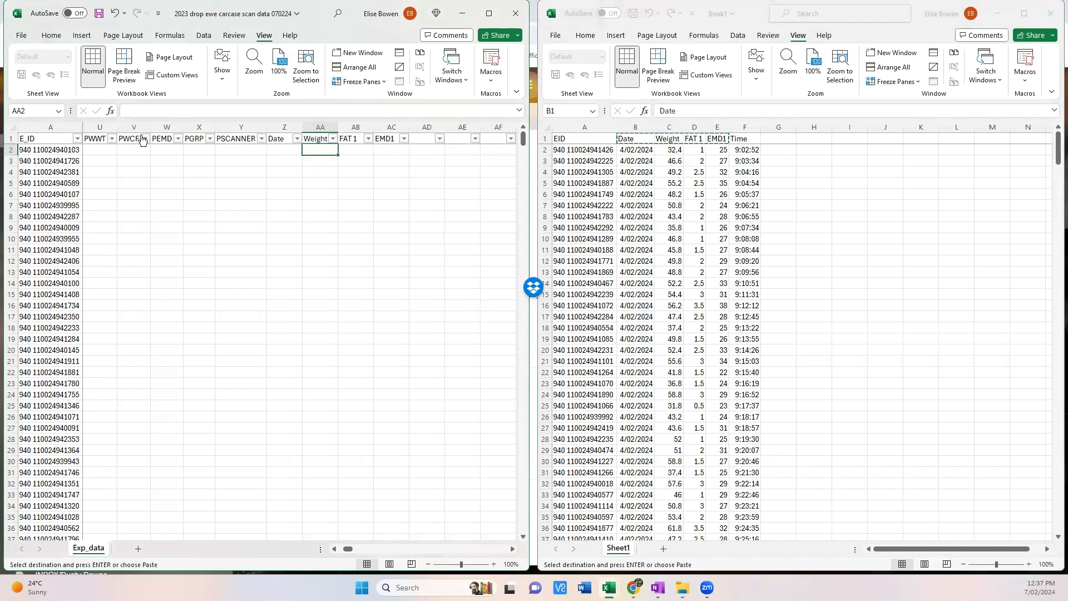
click(26, 136)
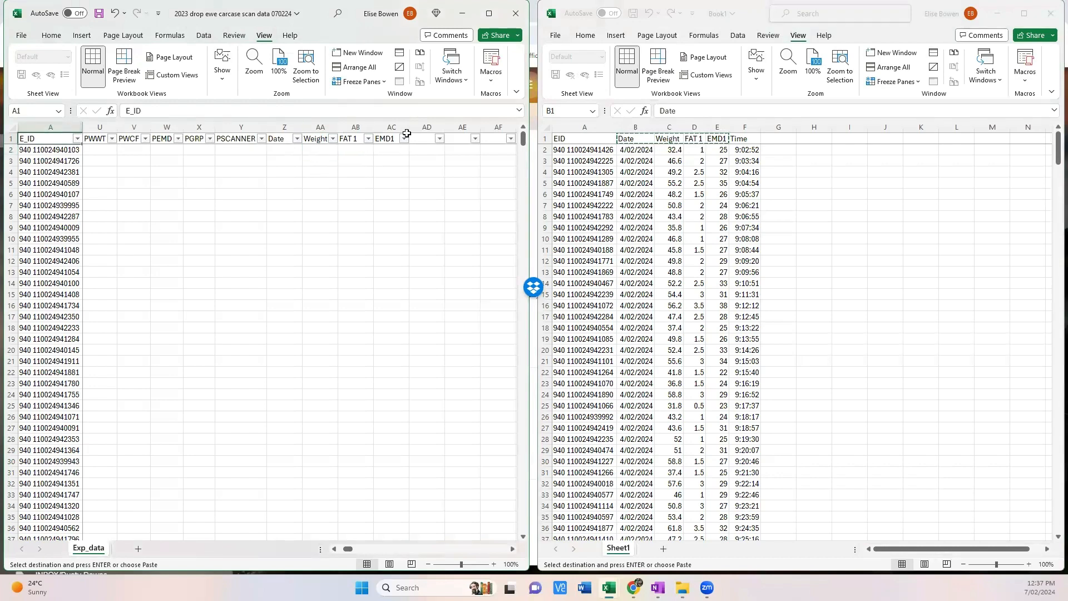
click(387, 139)
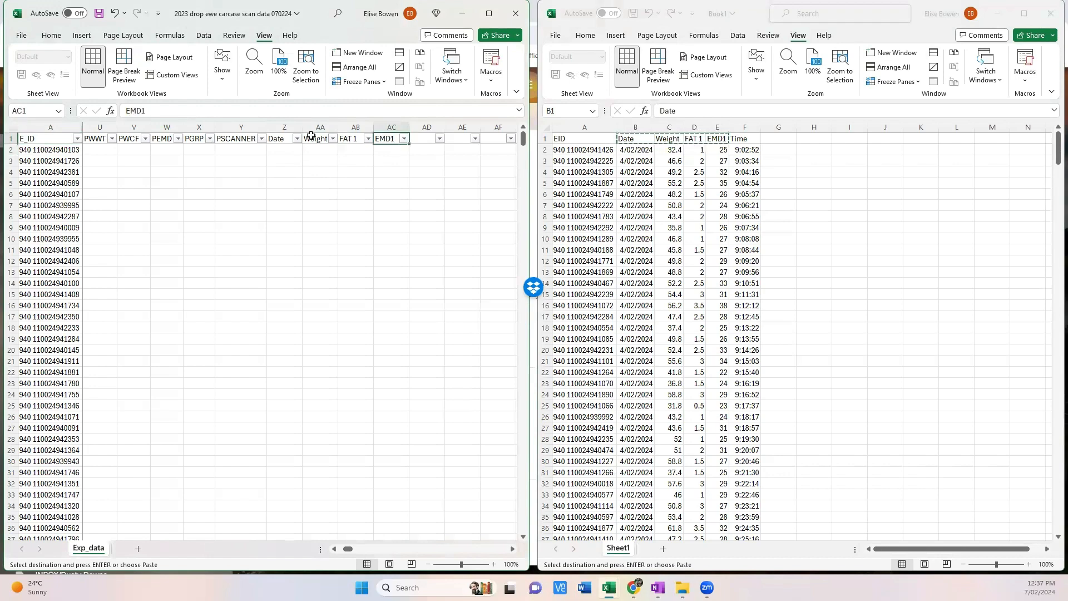
click(10, 138)
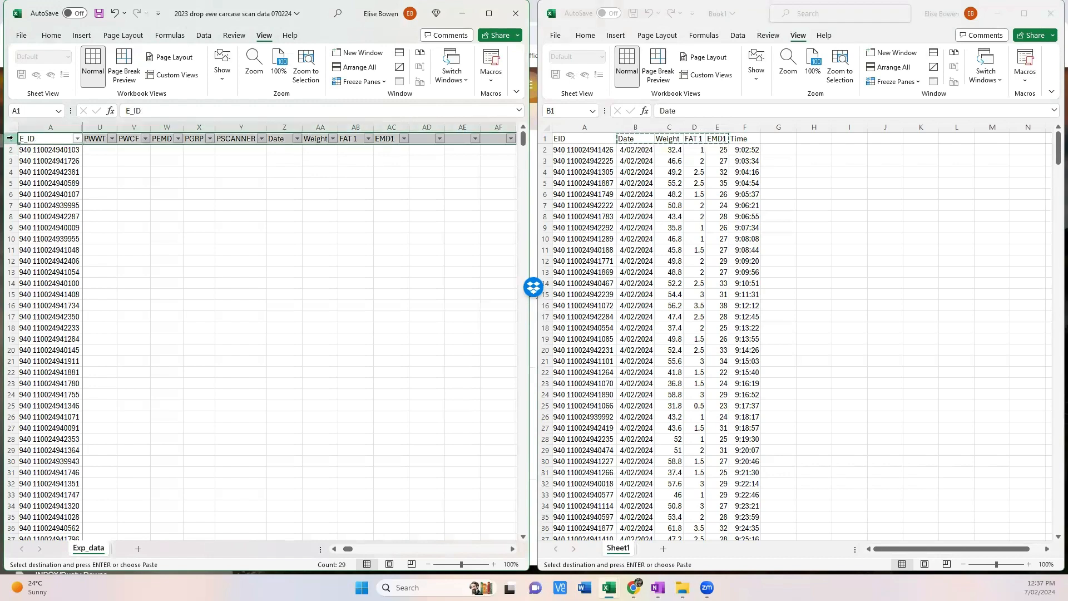
click(204, 35)
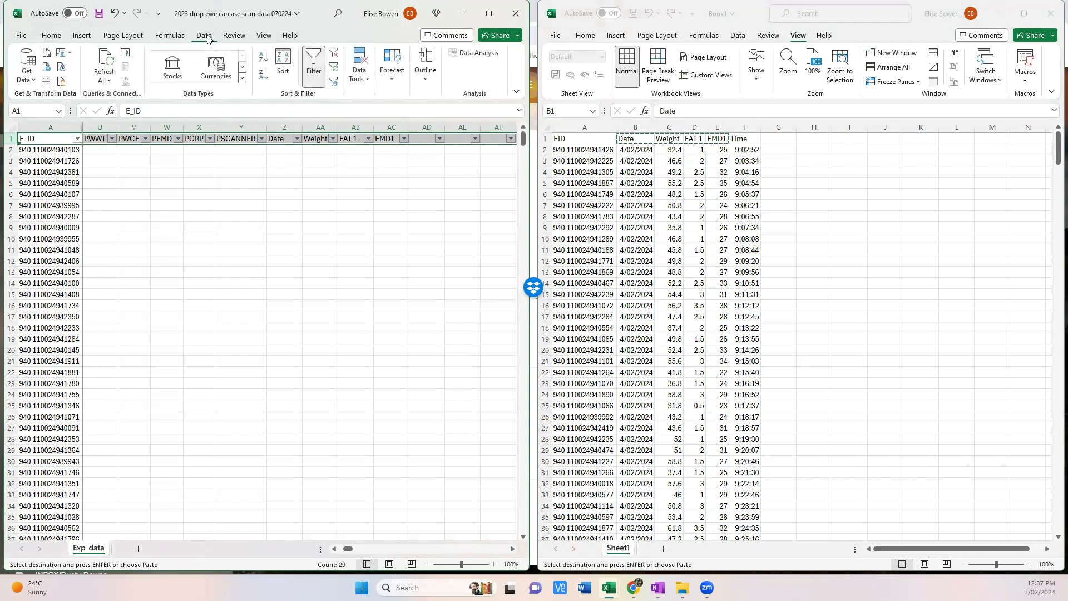
click(314, 61)
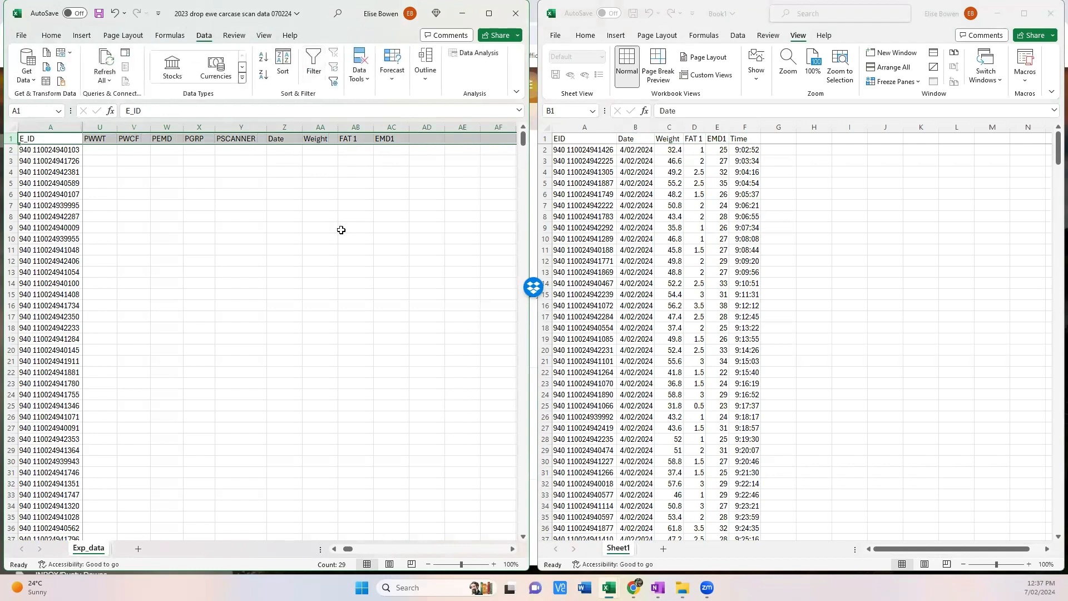
click(320, 72)
click(320, 72)
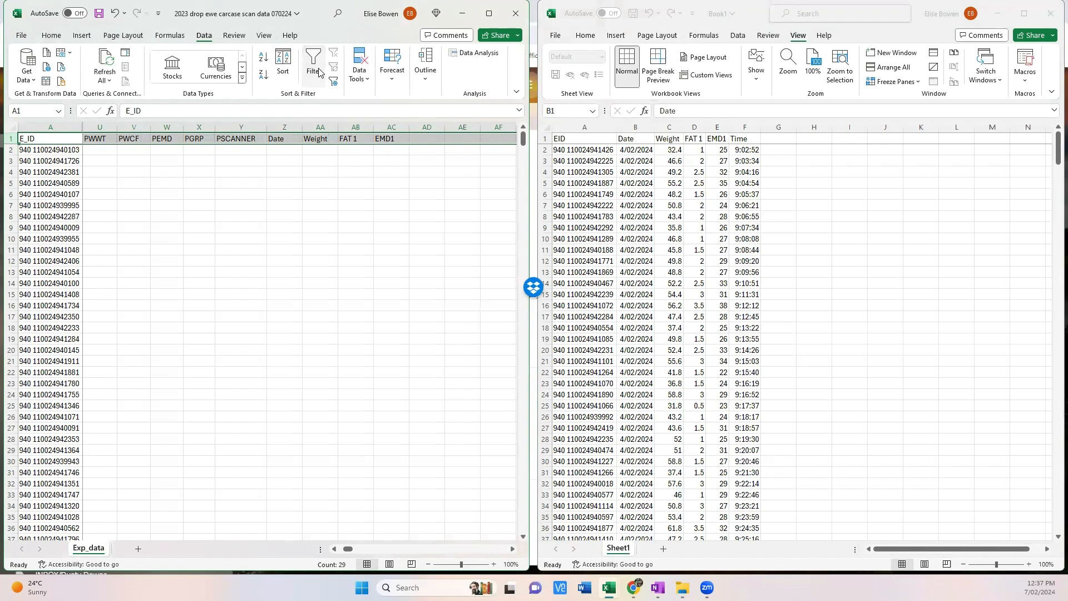
Highlight the new Date, Weight, FAT 1 and EMD1 header cells in Z1:AC1 with a yellow fill
click(290, 151)
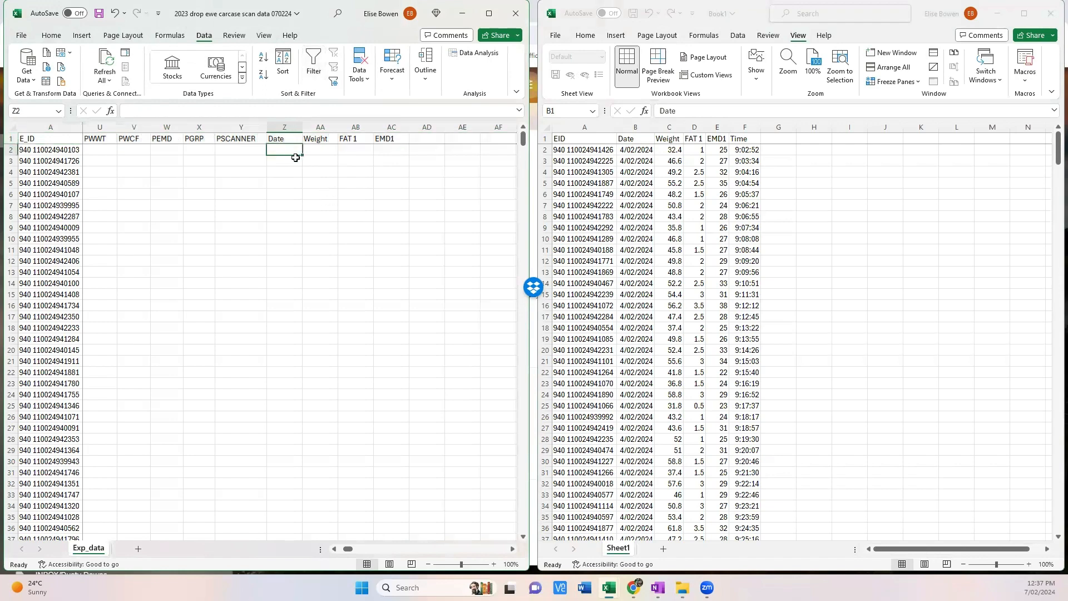
drag(287, 139, 392, 139)
click(51, 36)
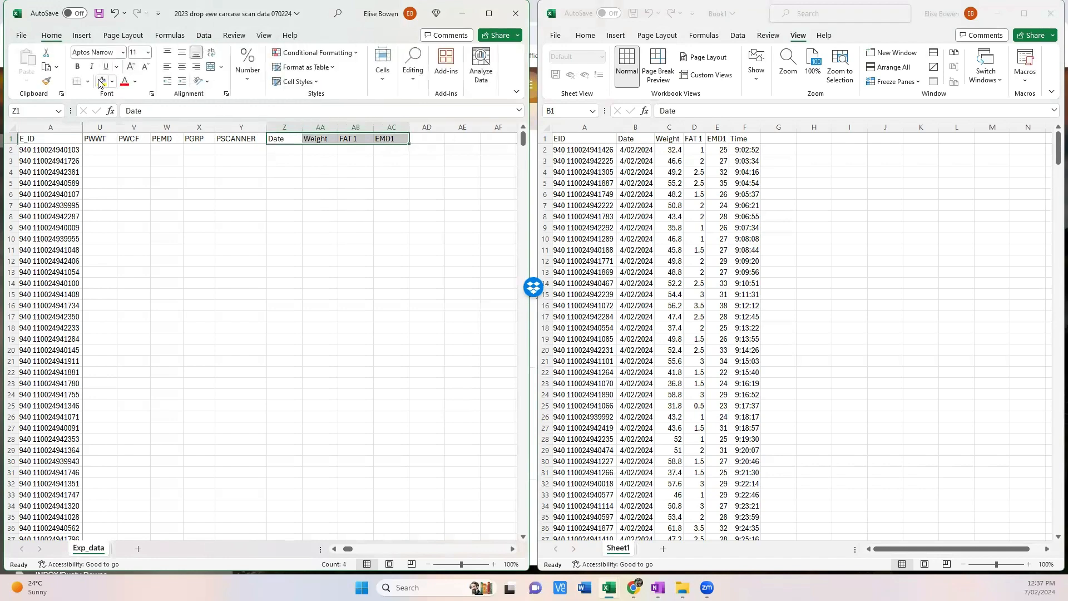
click(102, 81)
click(276, 149)
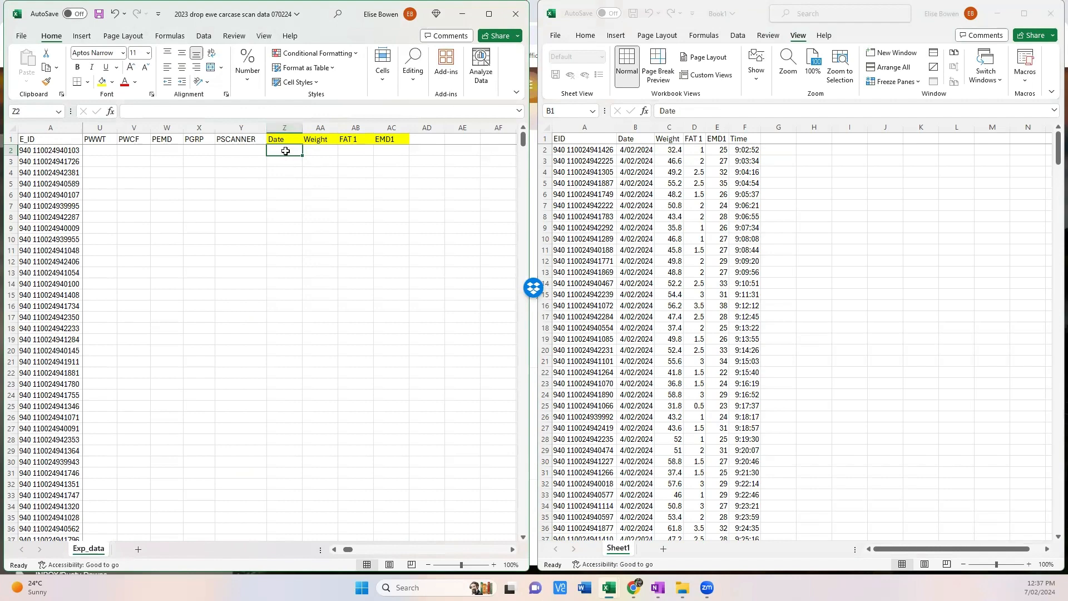
Enter in Z2 an exact-match VLOOKUP of A2 in Book1's Sheet1 range $A$2:$E$428, with column index 2 and FALSE
text(=)
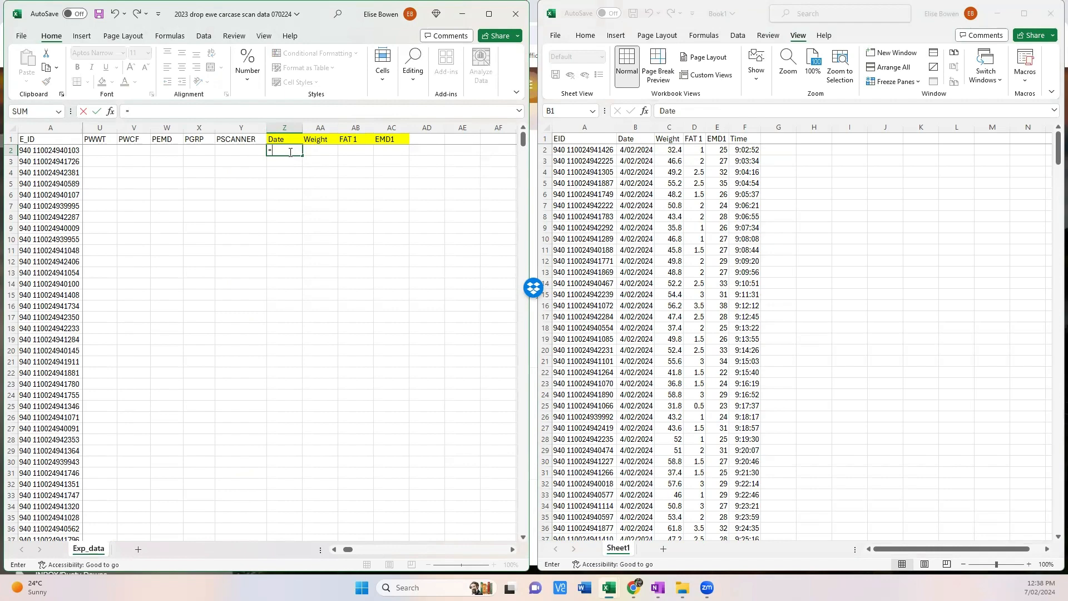
text(vl)
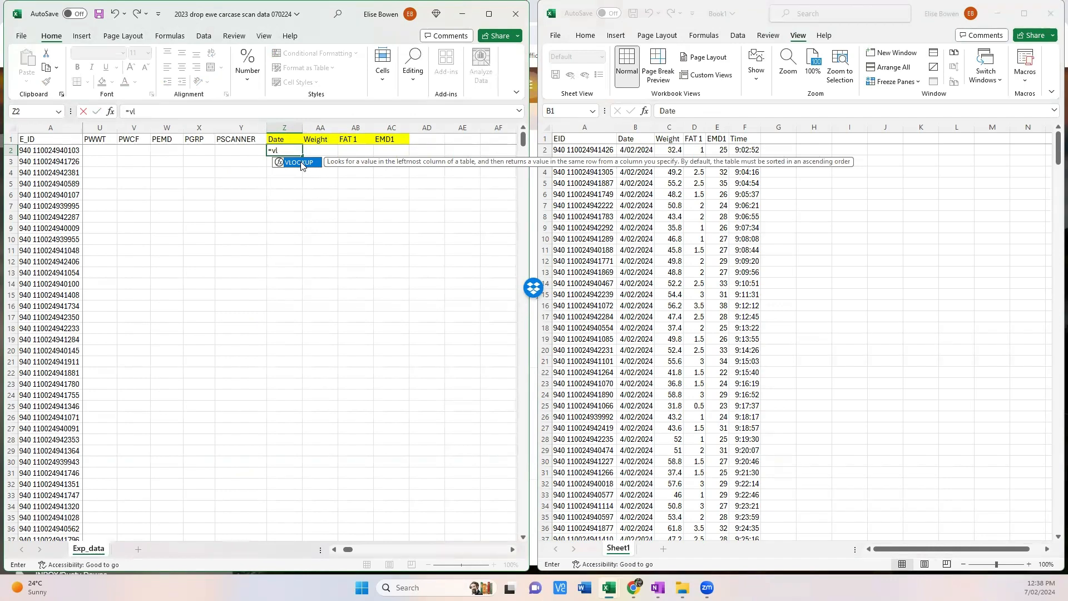
double_click(300, 165)
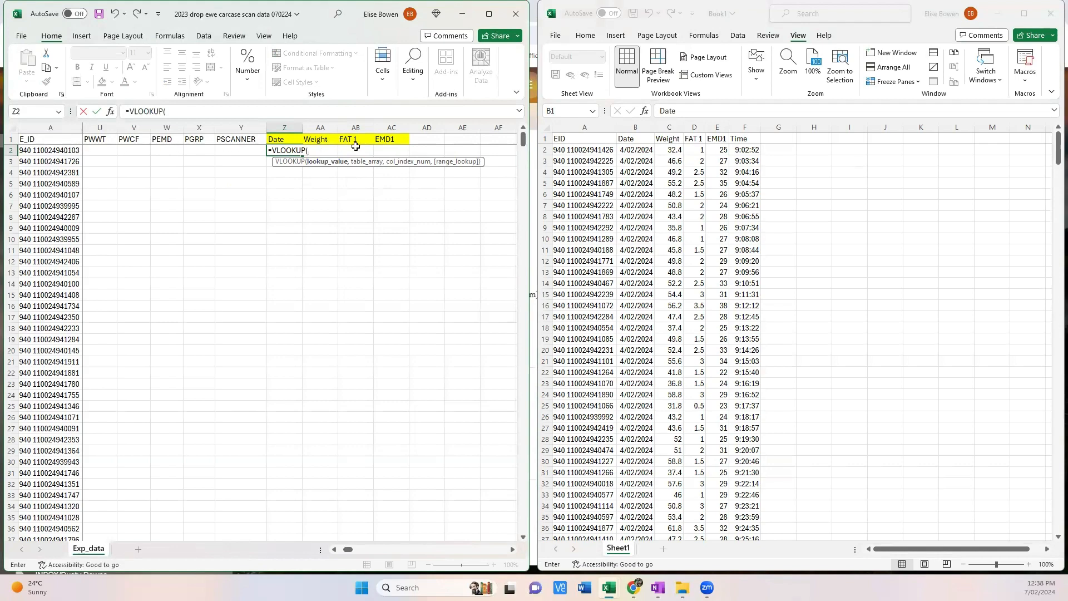
click(37, 151)
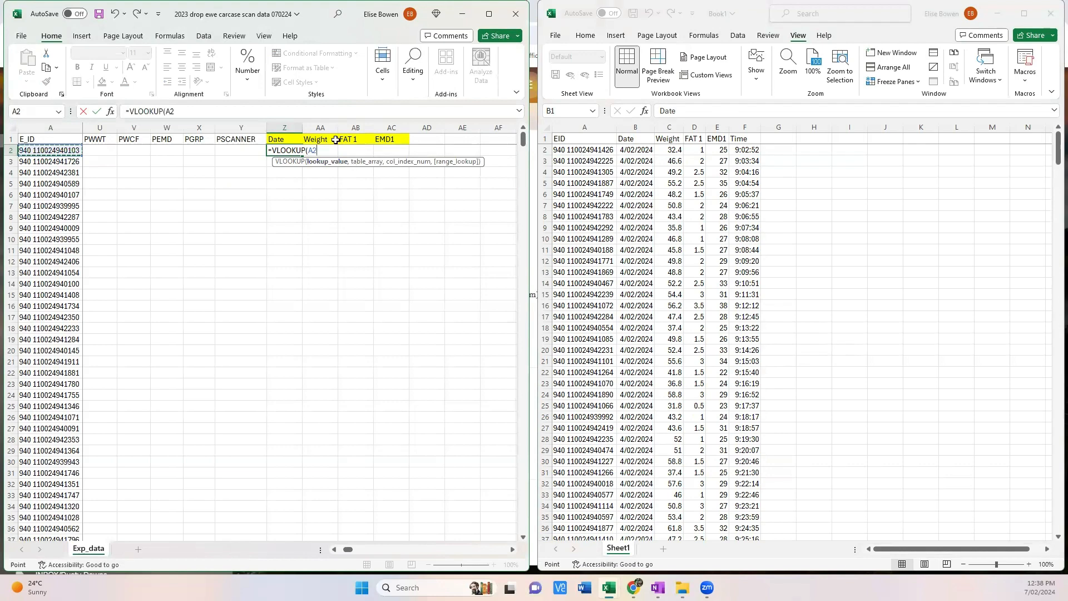
text(,)
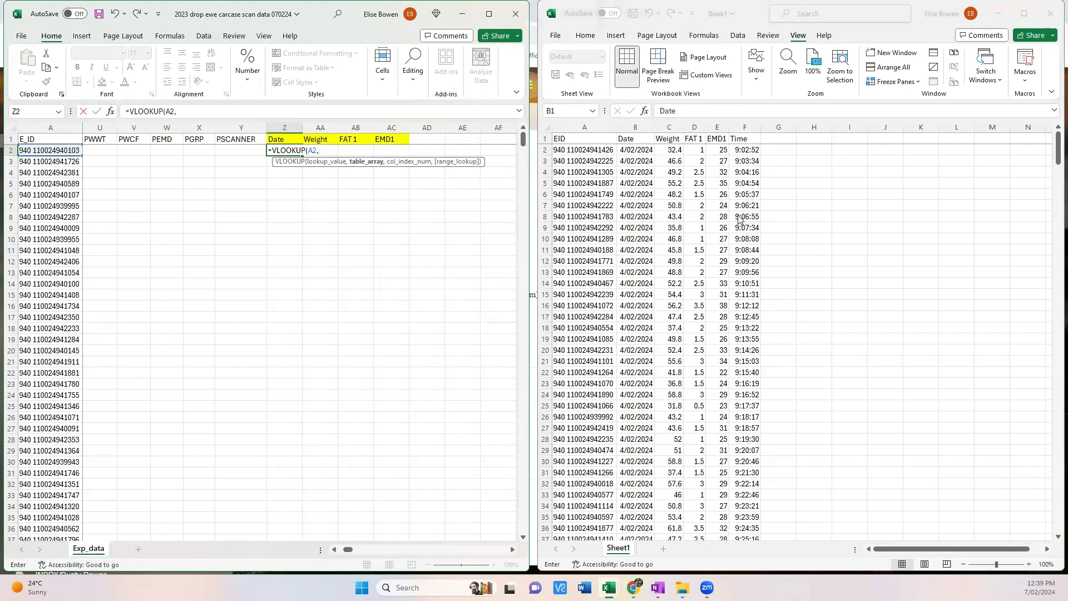
click(564, 152)
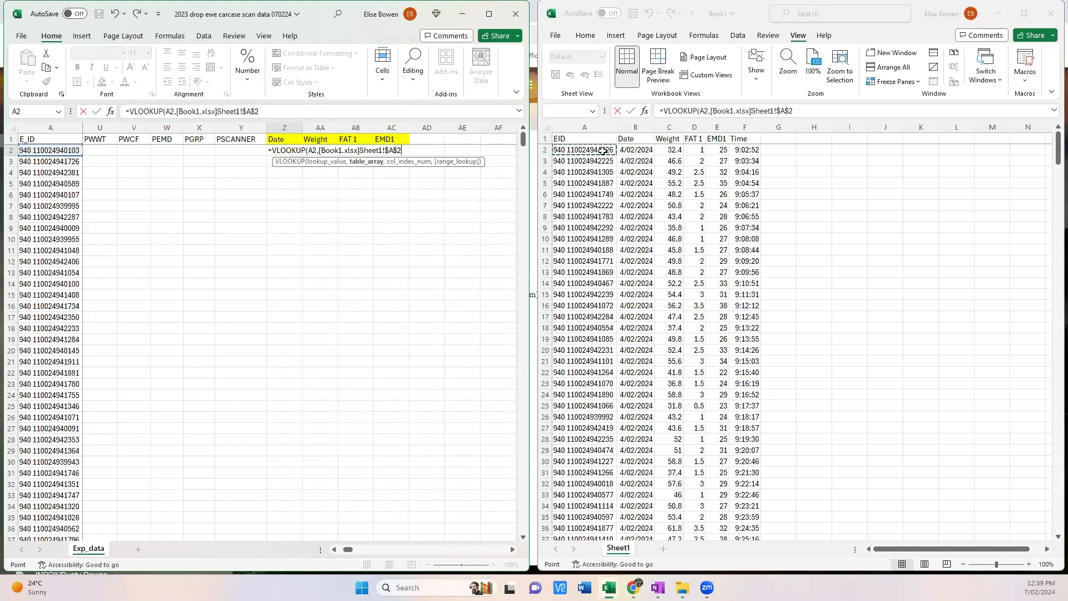
drag(603, 151, 721, 521)
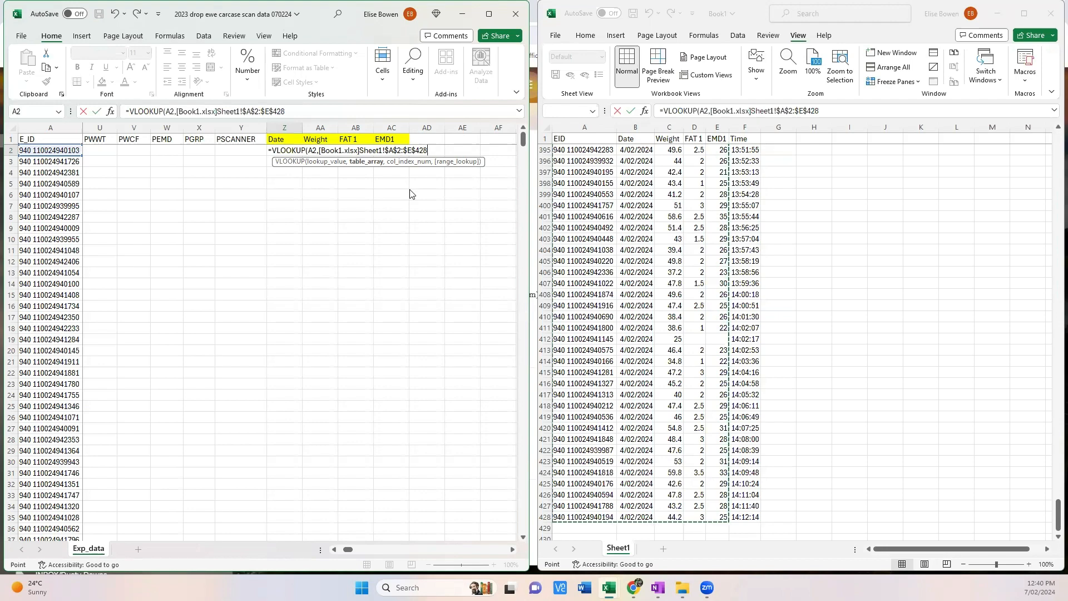
text(,2)
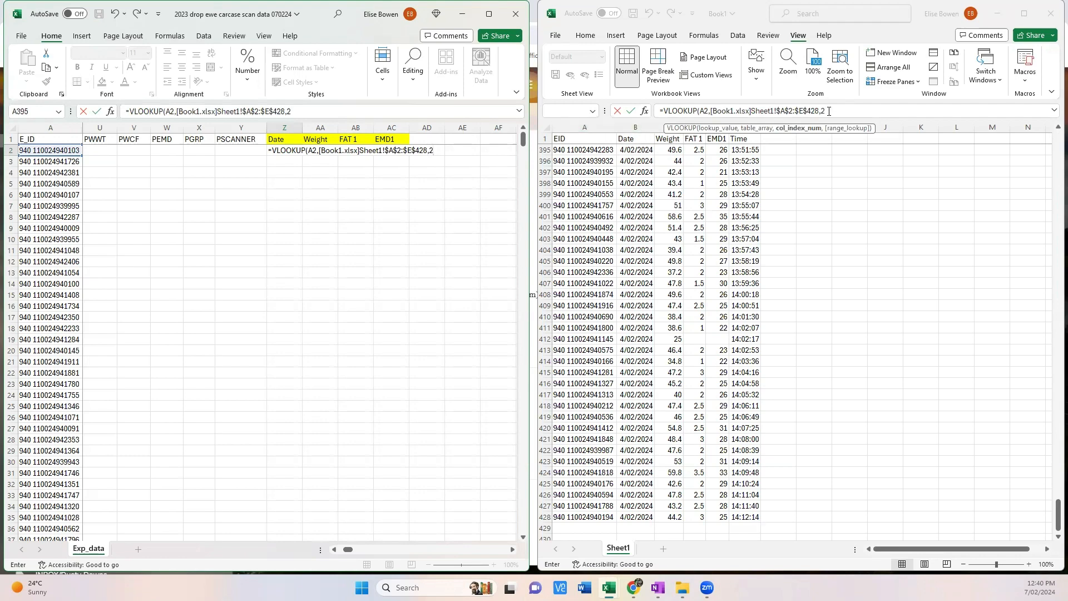
text(,)
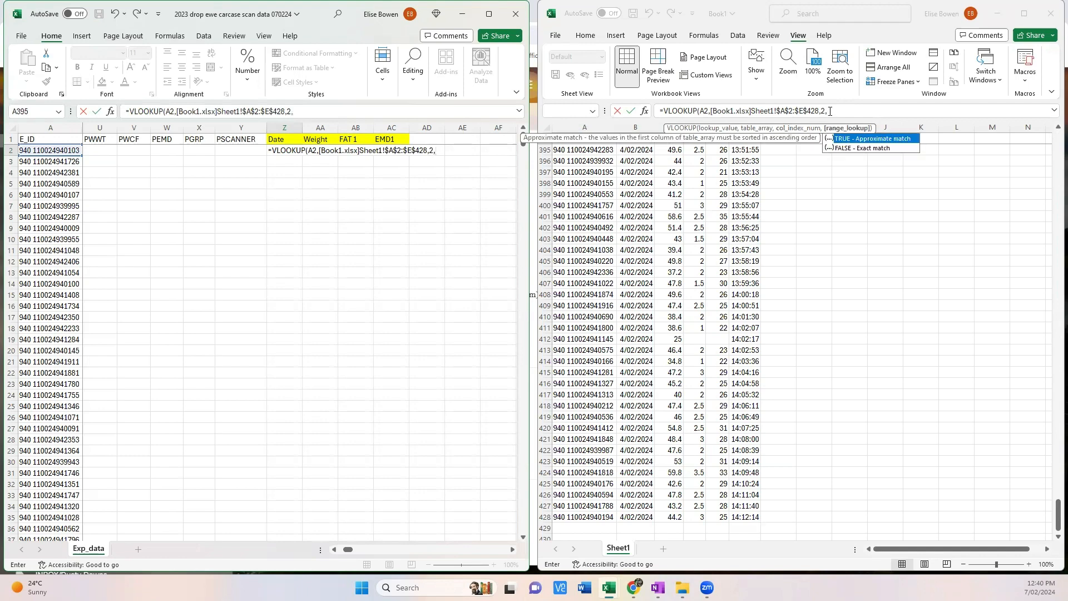
double_click(860, 149)
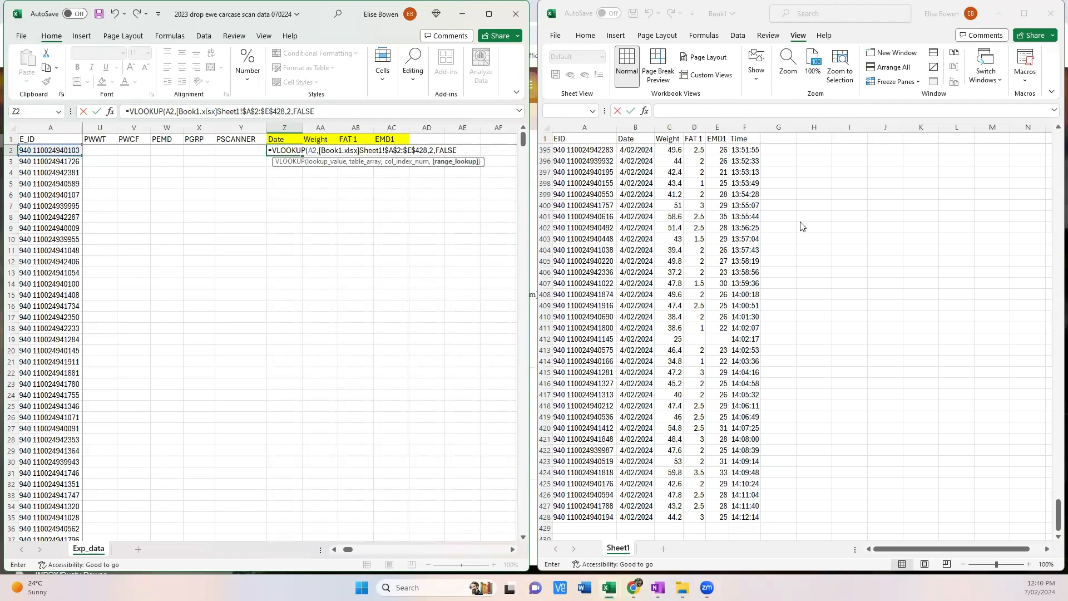
text())
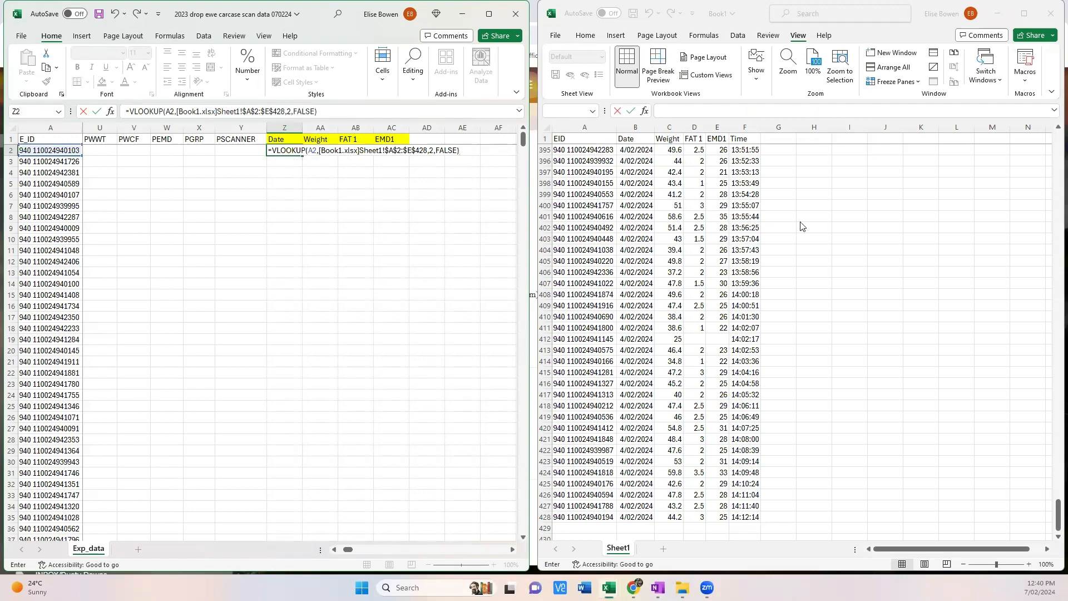
key(Return)
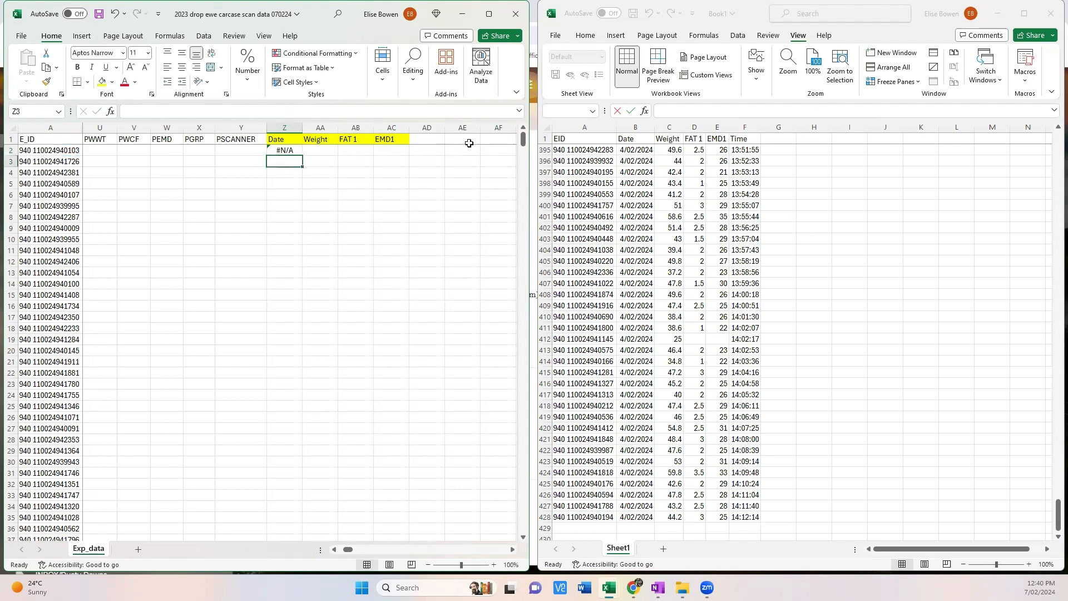
Lock the lookup value in the Z2 formula to column A by changing it to $A2
click(294, 149)
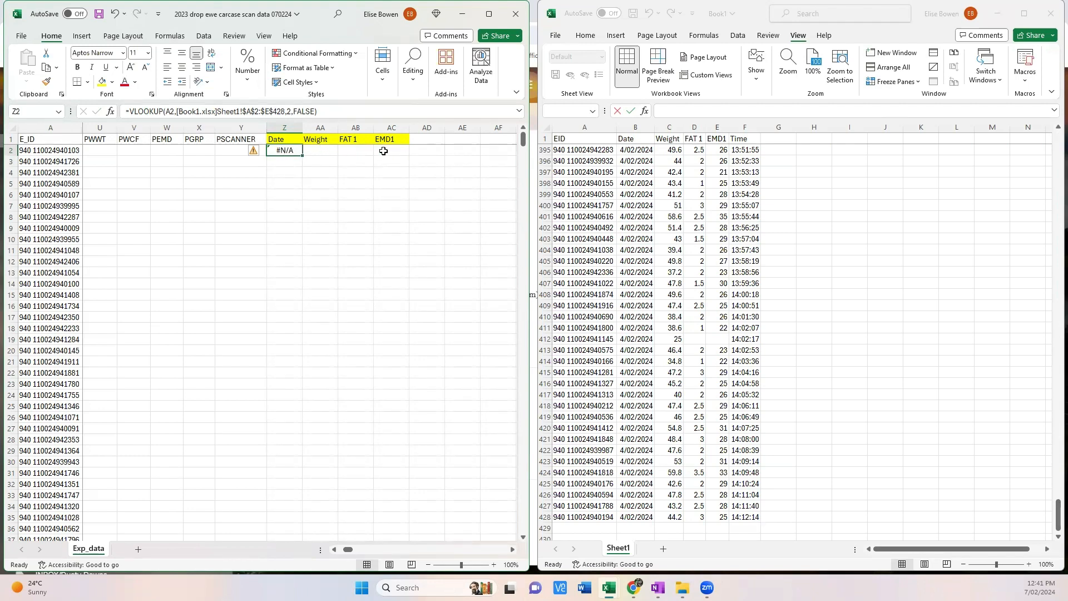
click(167, 110)
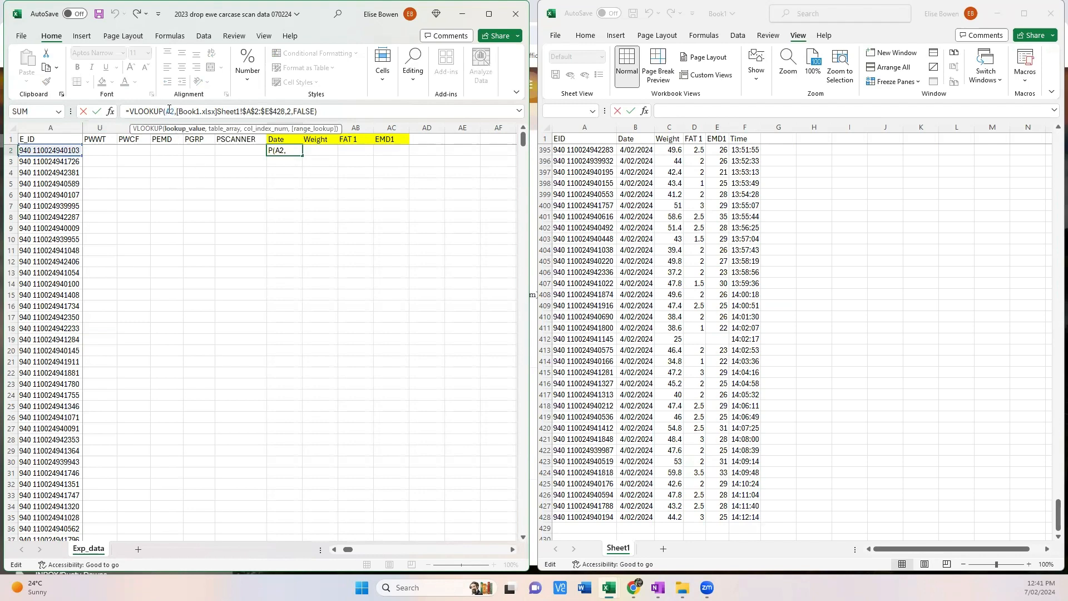
text($)
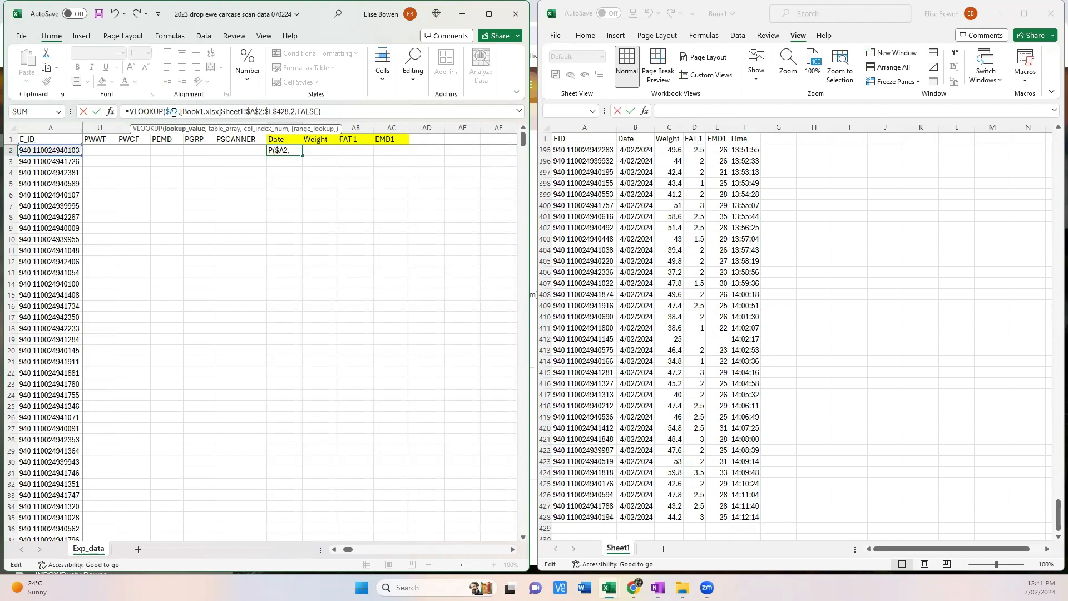
key(Return)
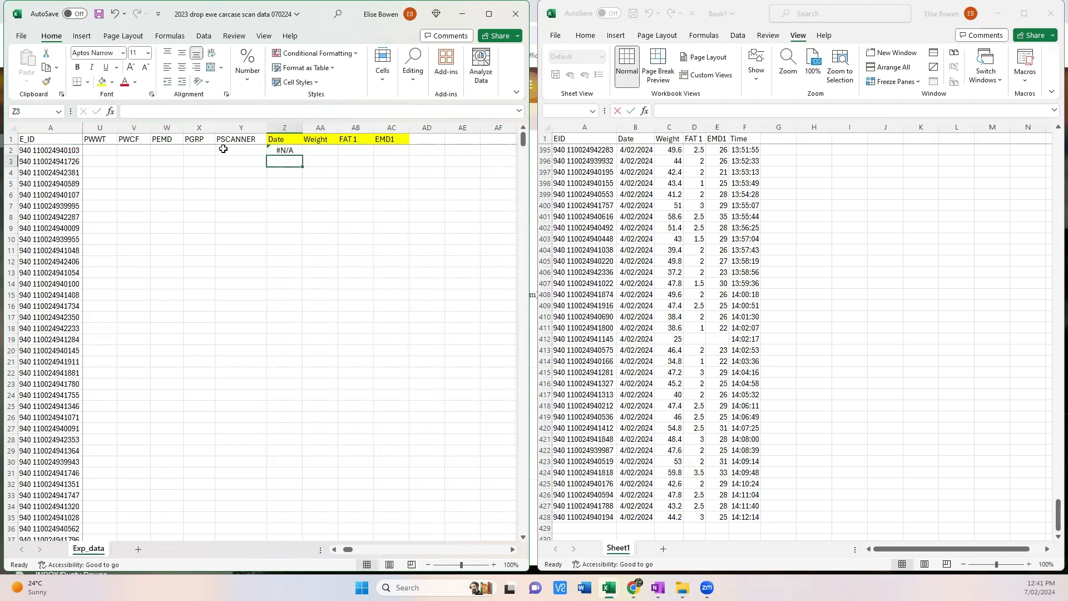
Fill the Z2 lookup formula across to AC2 under Weight, FAT 1 and EMD1, and check the copied formulas
click(273, 150)
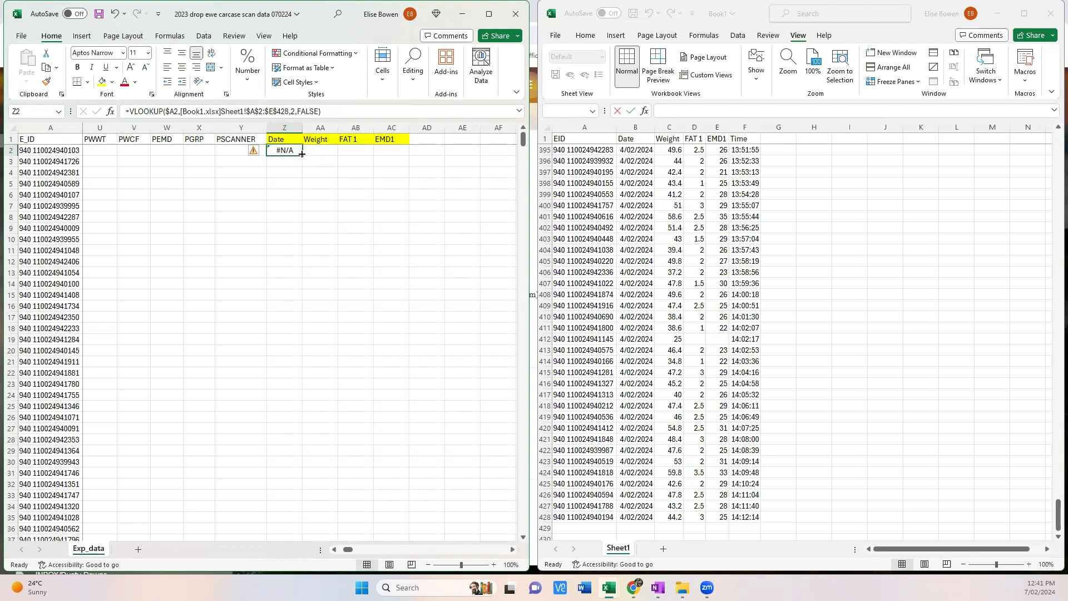
drag(301, 154, 400, 152)
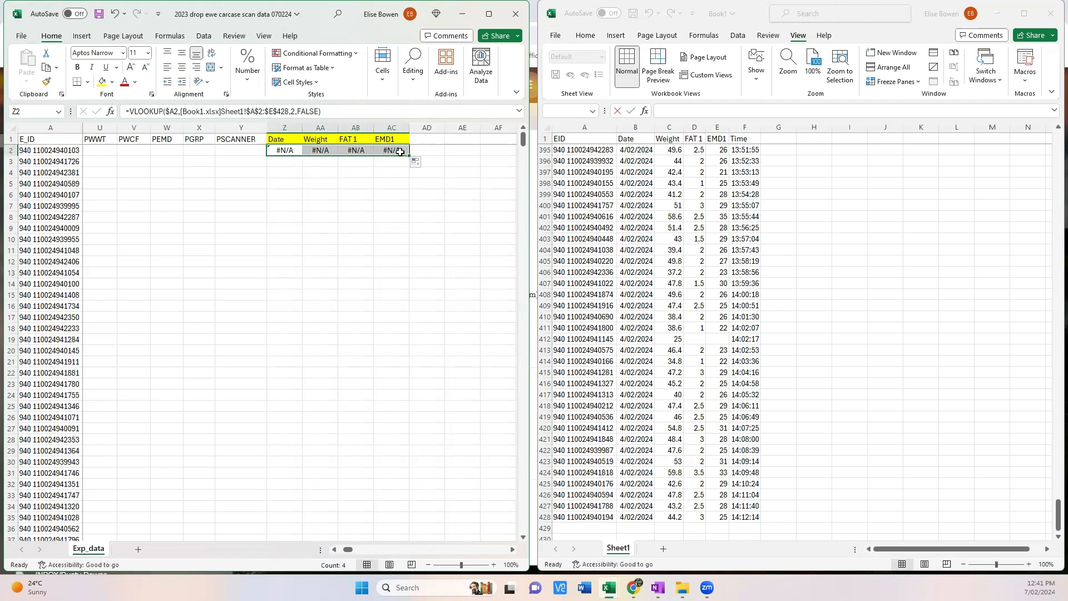
click(286, 150)
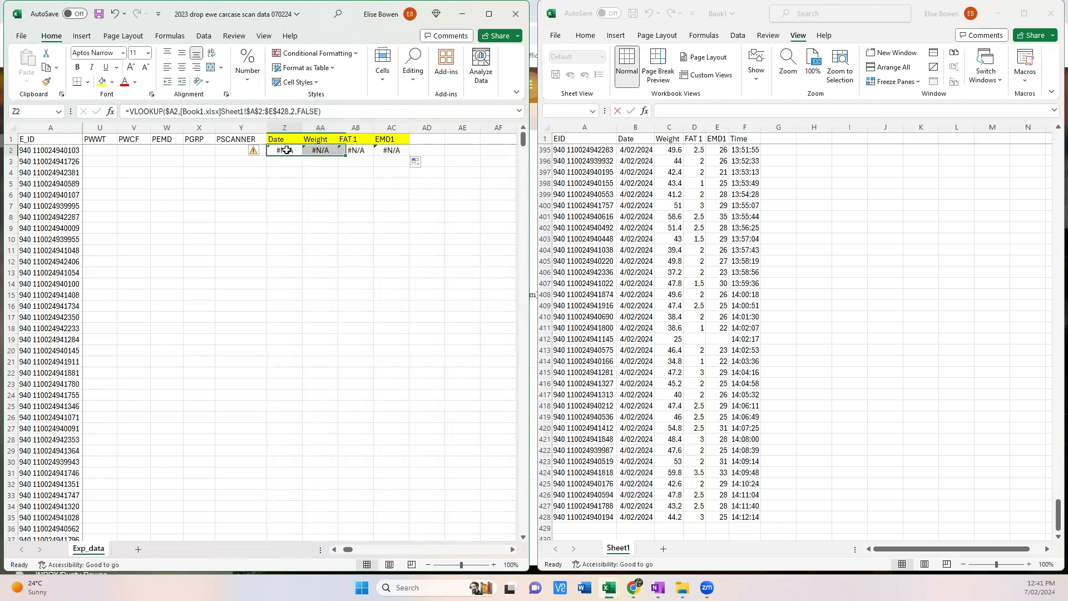
key(Right)
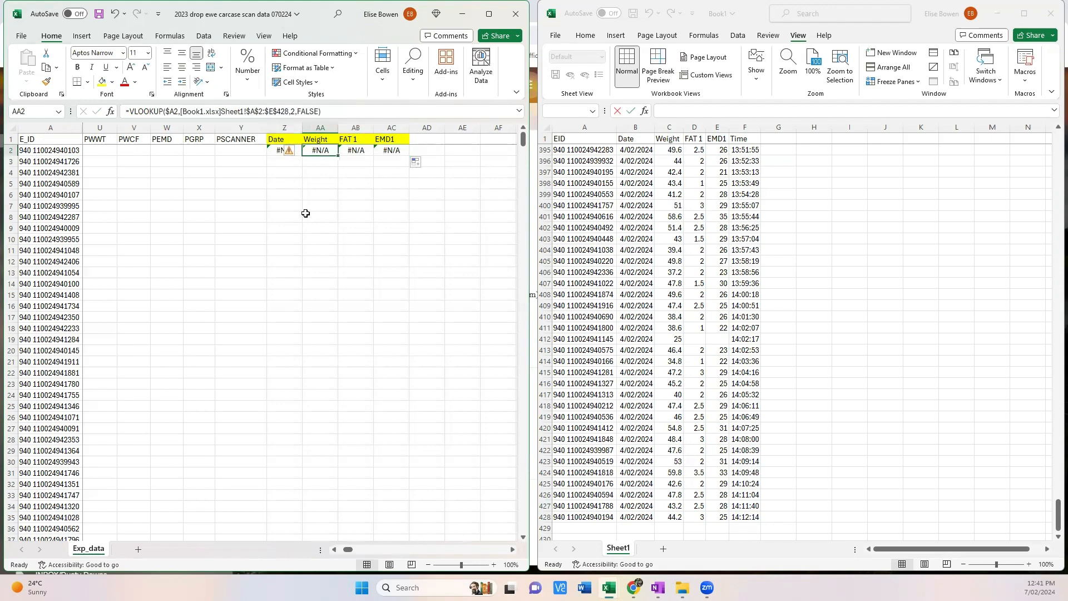
key(Right)
key(Right)
key(Left)
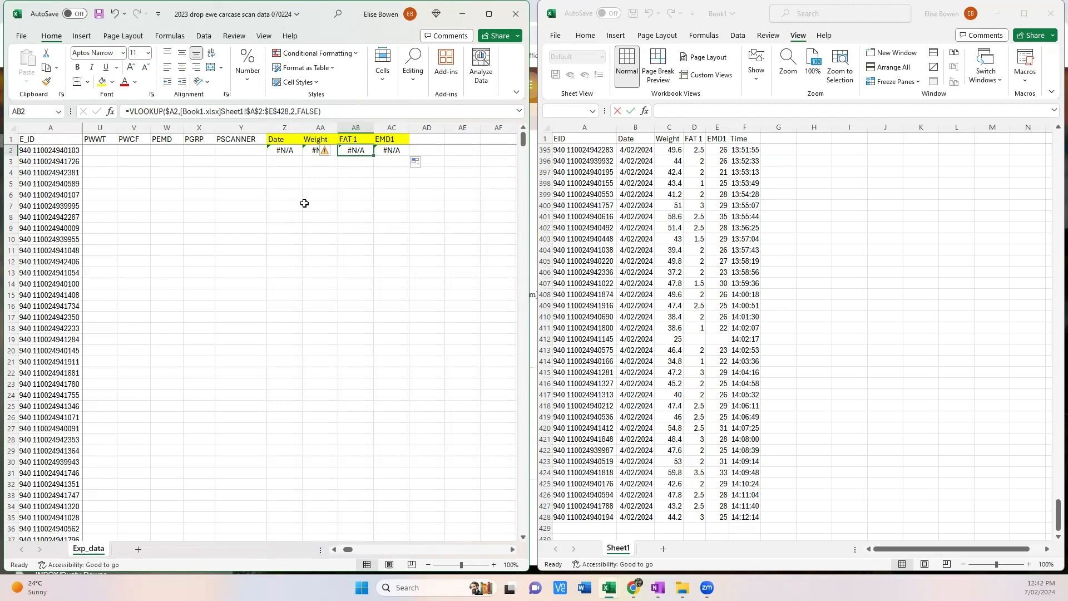
key(Left)
key(Left)
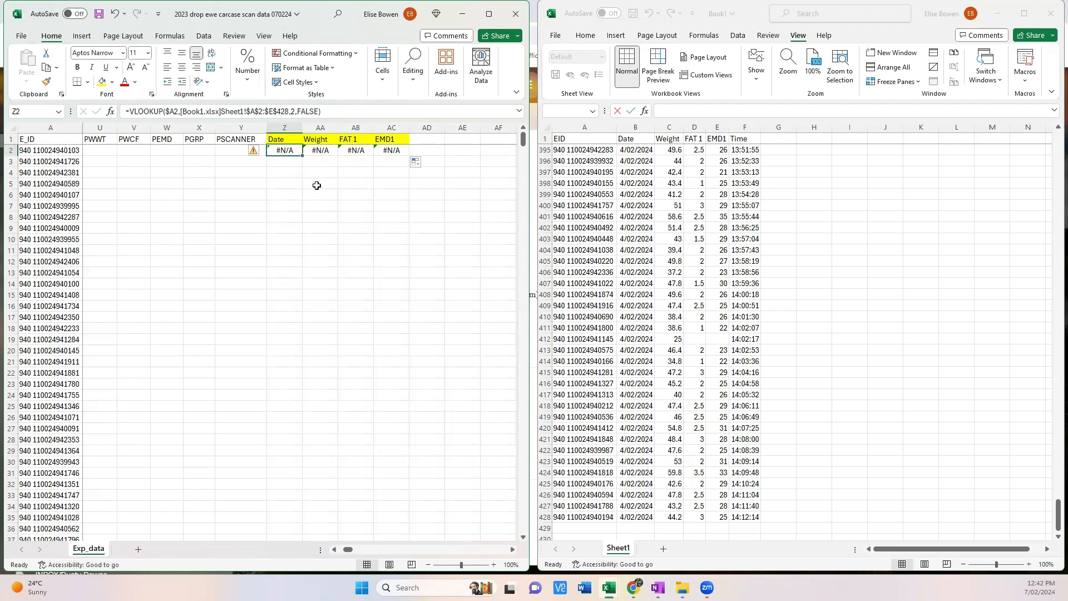
Set the VLOOKUP column index to 3 in AA2, 4 in AB2 and 5 in AC2, following Book1's column order
key(Right)
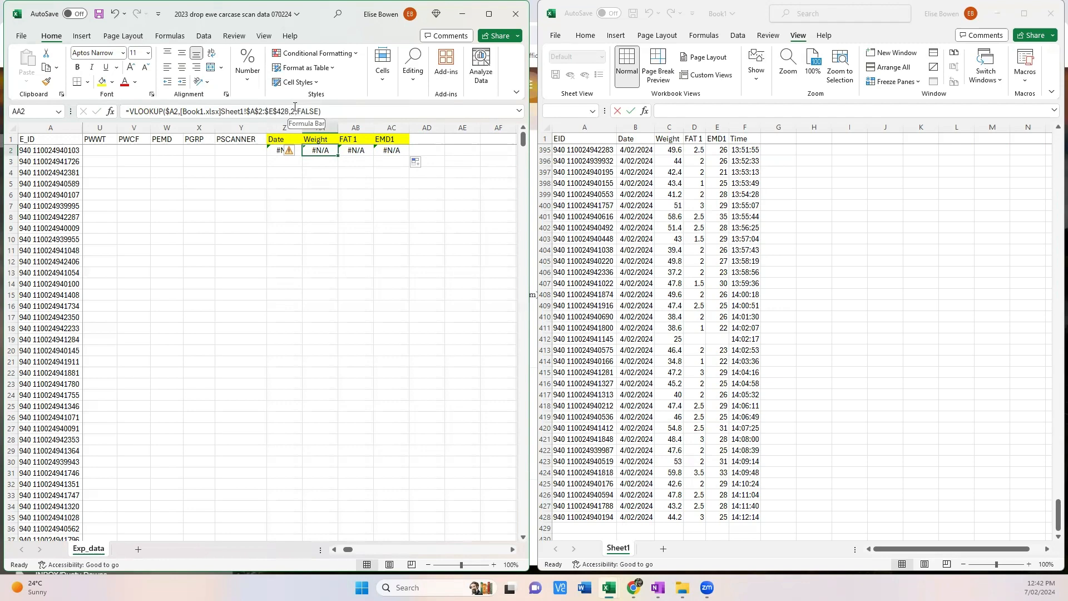
drag(592, 142, 635, 141)
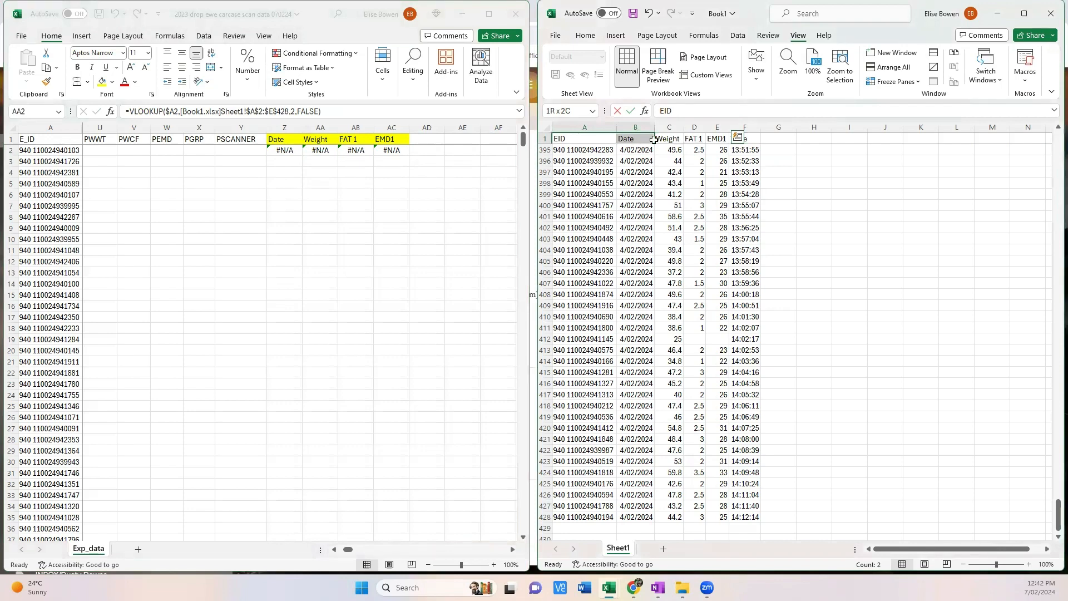
click(670, 128)
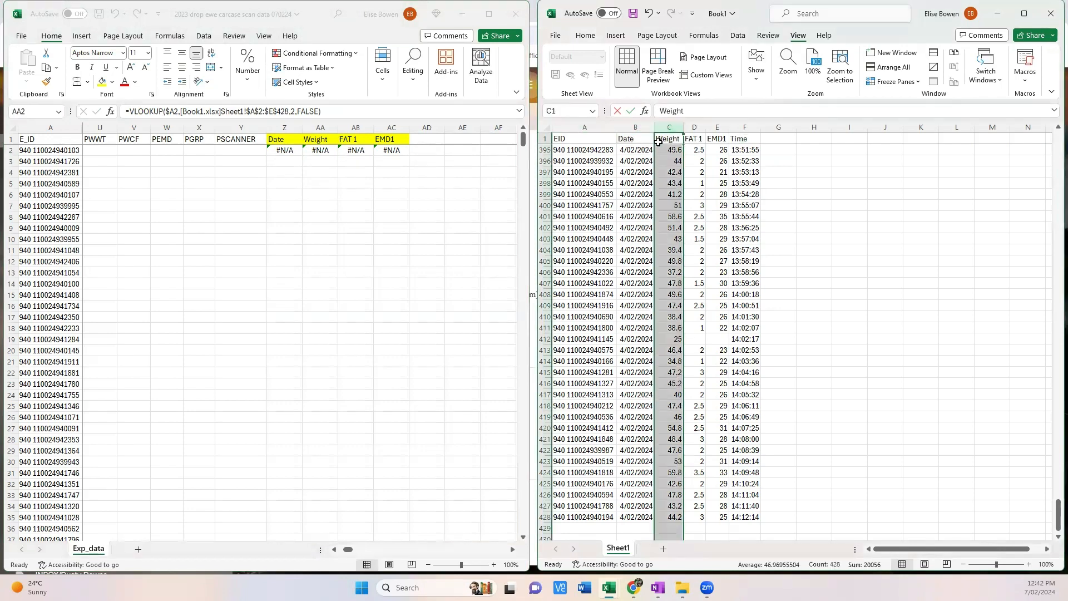
click(327, 152)
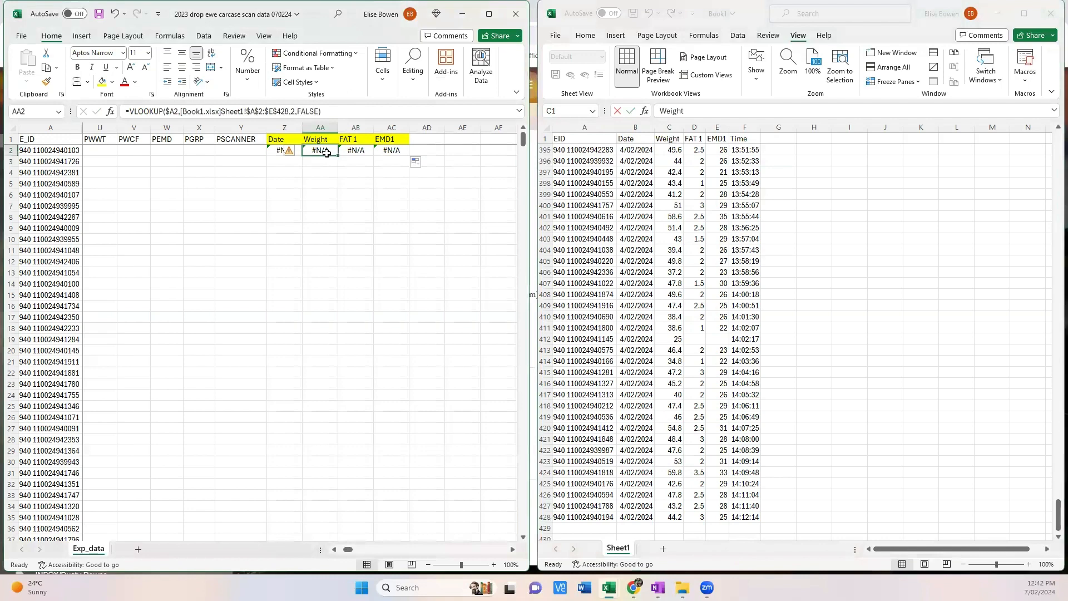
double_click(293, 111)
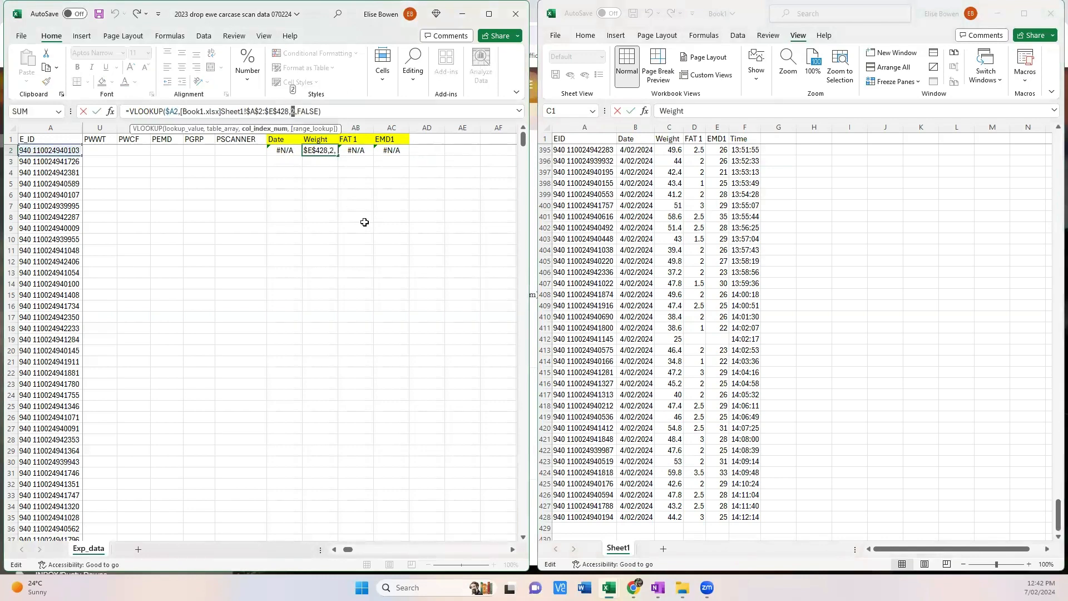
key(Tab)
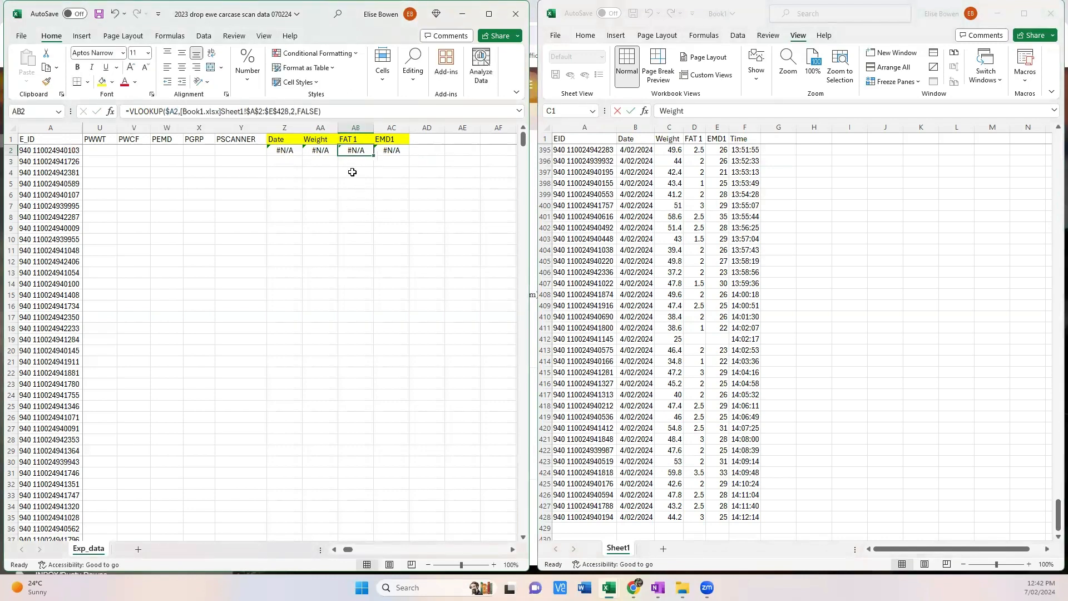
click(293, 111)
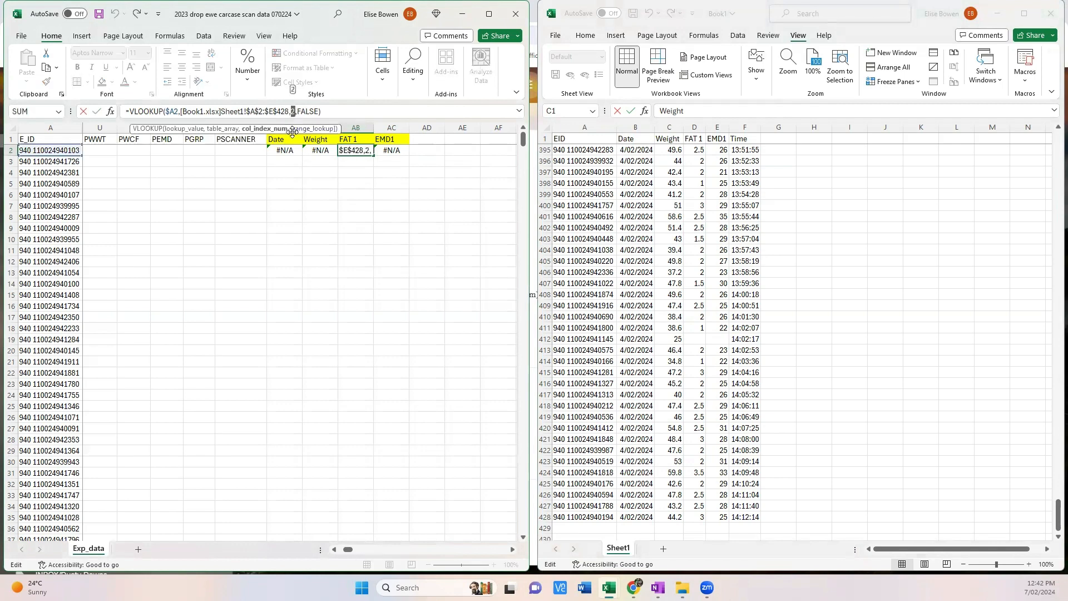
key(Tab)
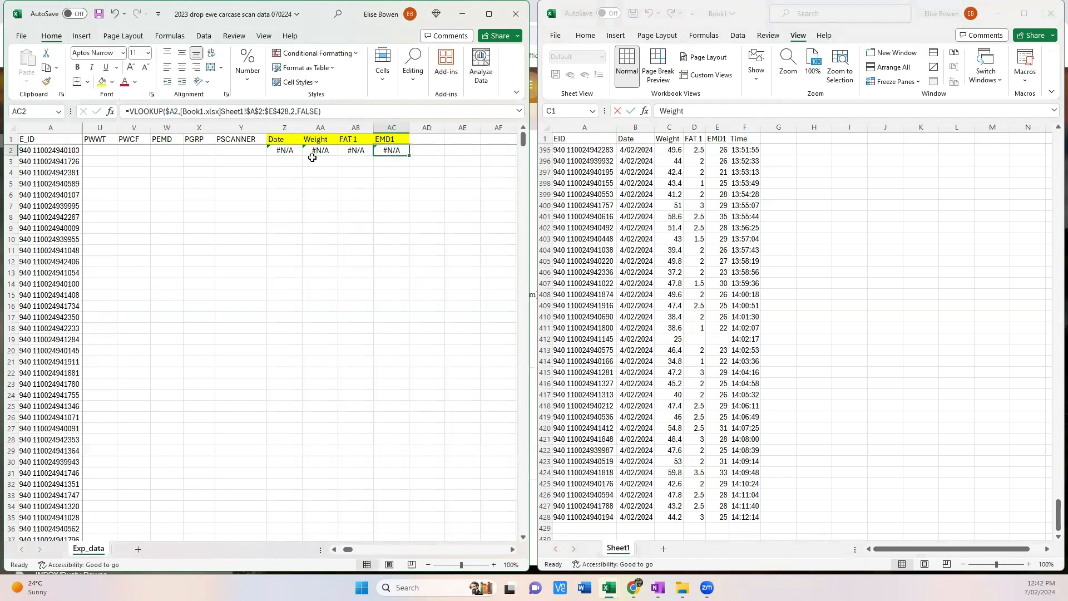
click(294, 111)
click(316, 167)
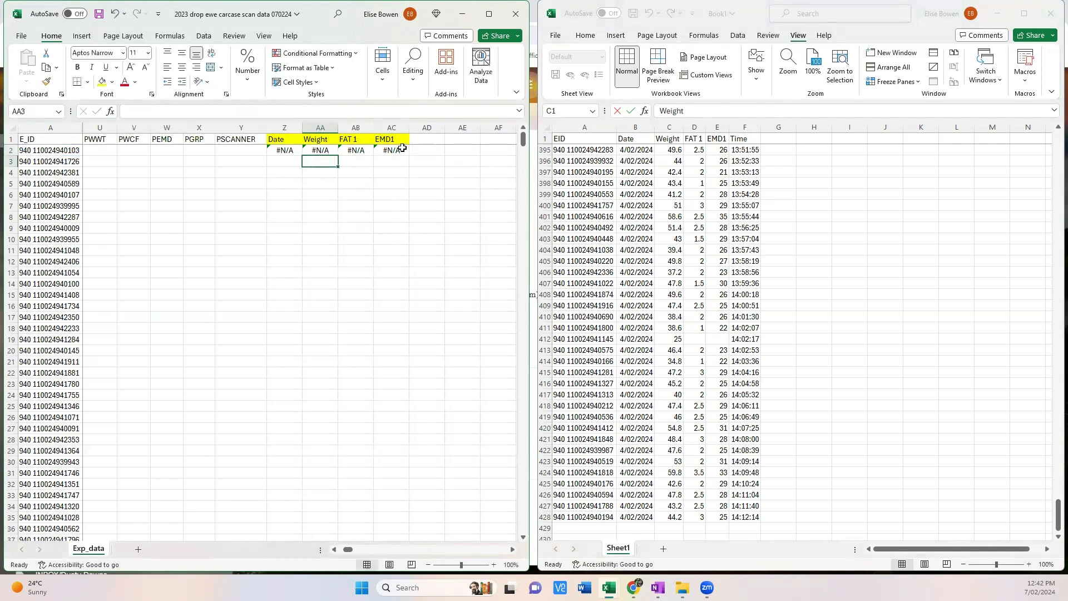
Fill the four lookup formulas in Z2:AC2 down to the last animal in row 983
drag(288, 152, 396, 153)
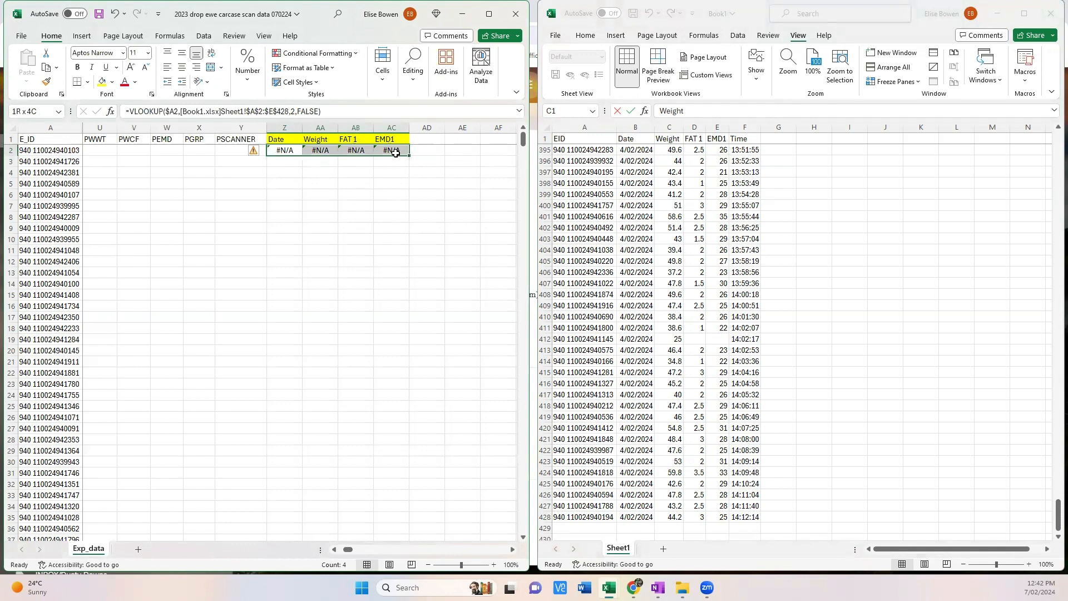
click(282, 164)
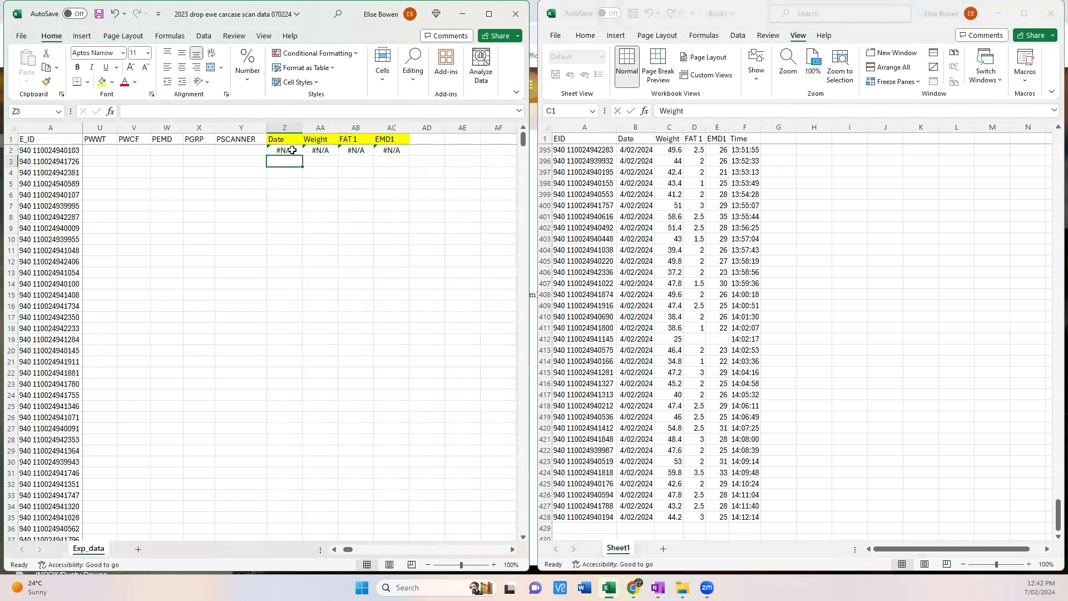
drag(292, 150, 401, 150)
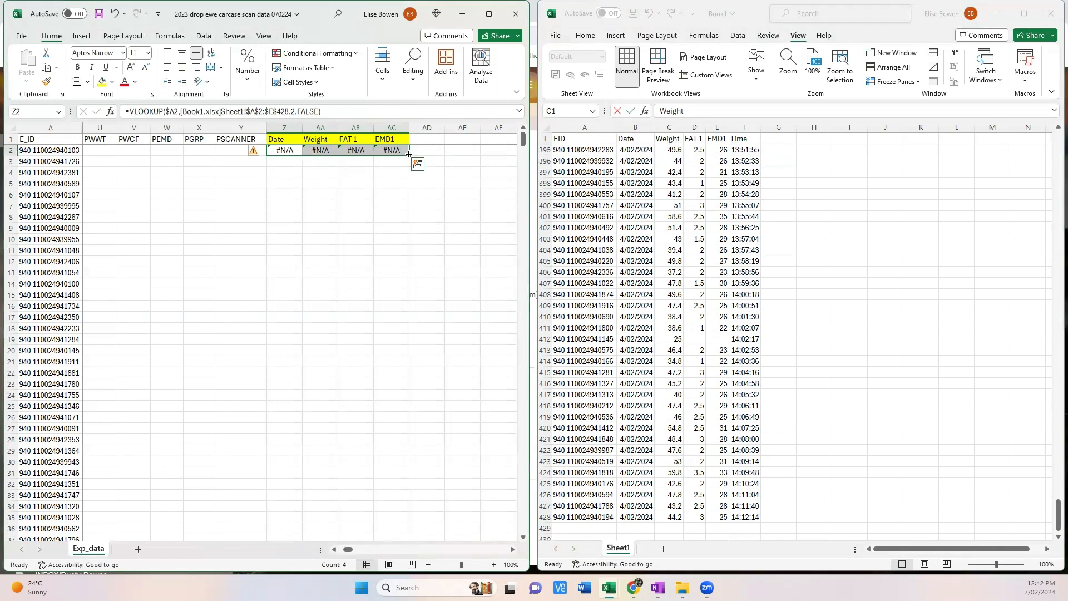
drag(409, 154, 409, 525)
drag(376, 558, 370, 524)
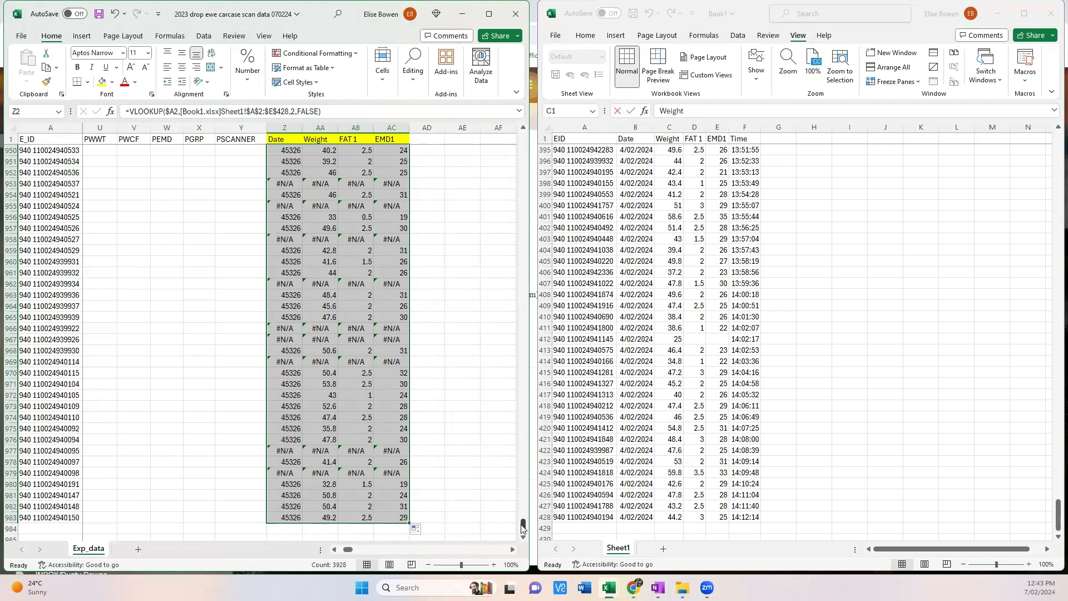
Review the filled lookup results in Z:AC at the end, start and middle of the ewe sheet
drag(526, 529, 503, 535)
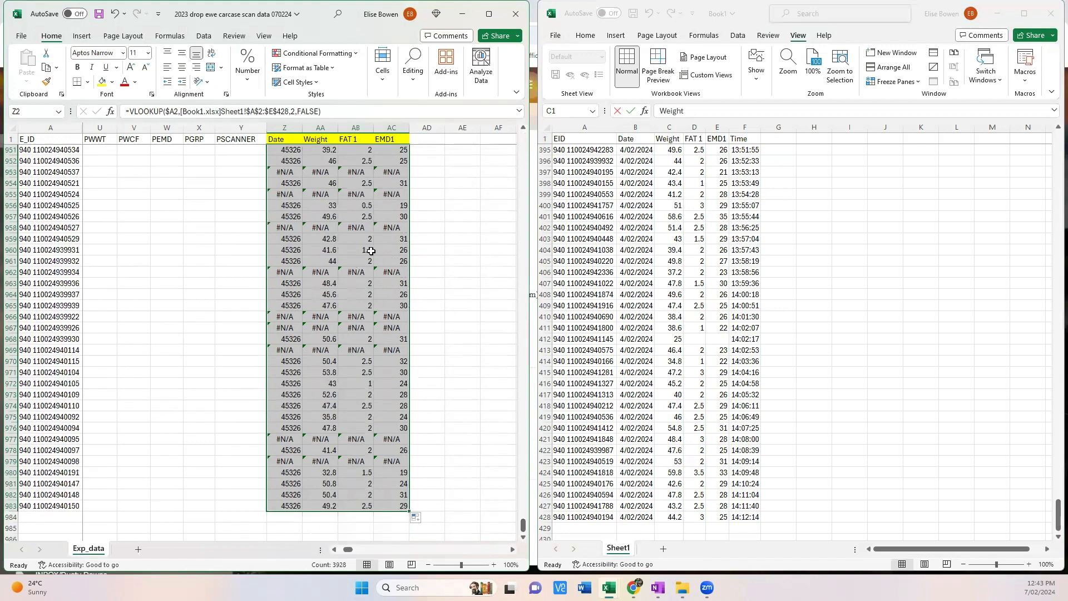
scroll(371, 251, down, 2)
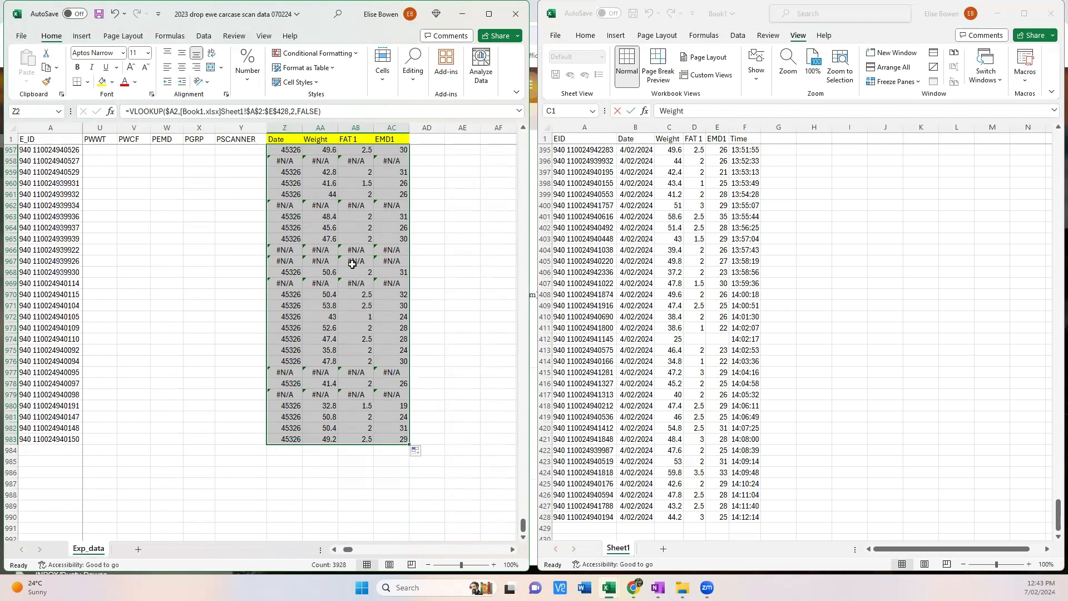
drag(525, 528, 513, 114)
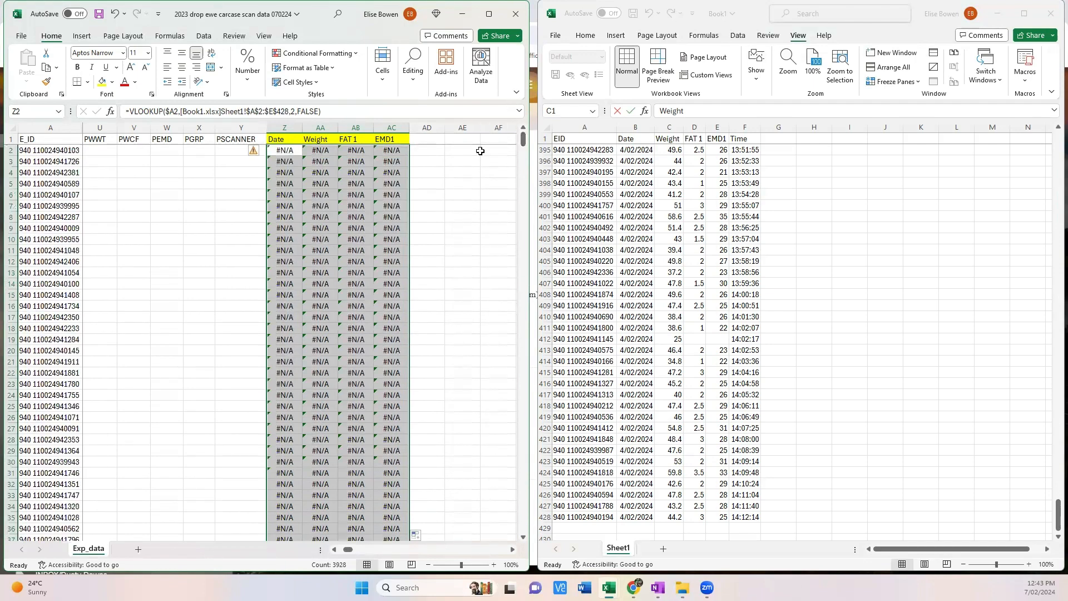
drag(523, 140, 523, 337)
click(237, 245)
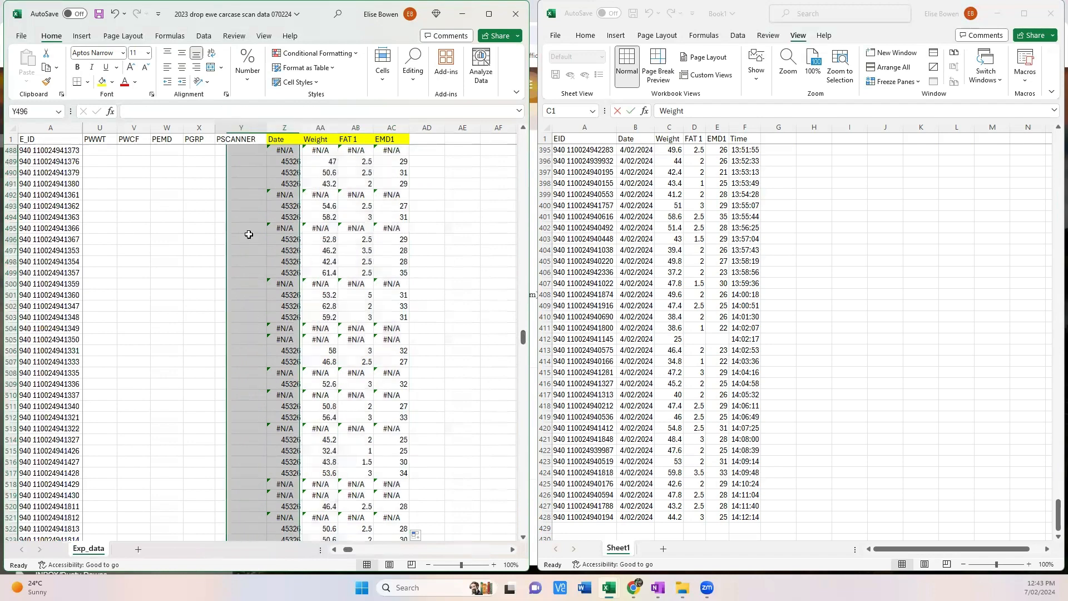
Highlight the blank FAT 1 and EMD1 cells in row 412 of Book1 in yellow
click(669, 127)
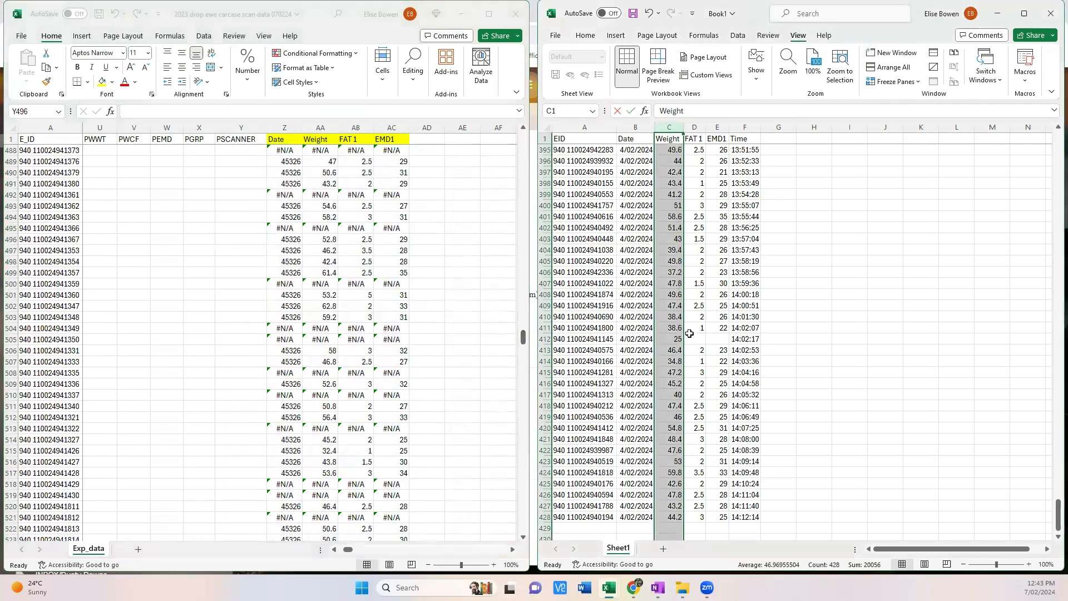
drag(690, 339, 713, 339)
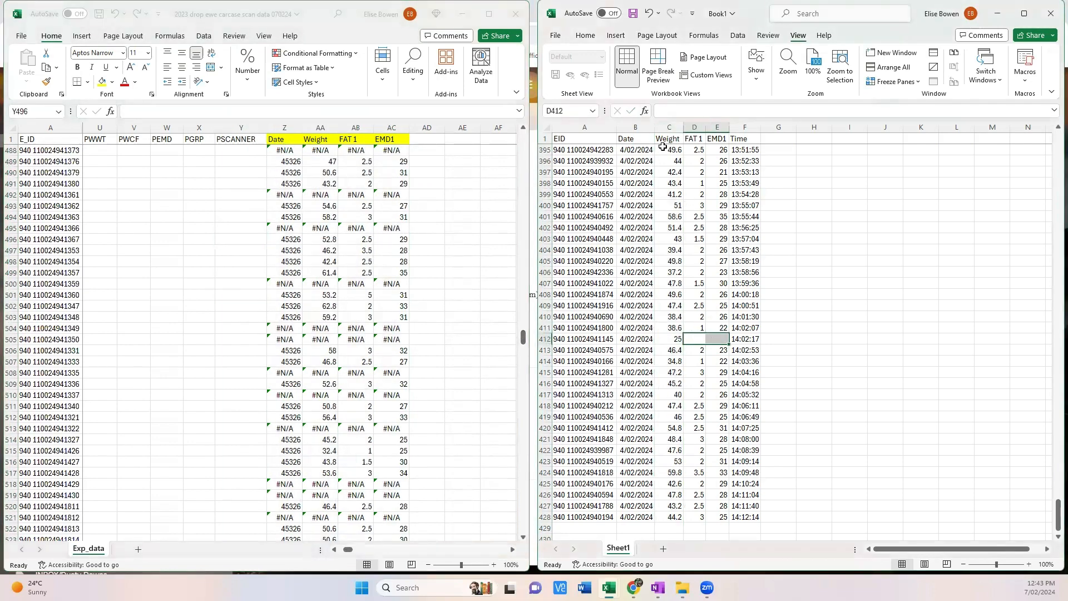
click(586, 35)
click(636, 81)
Find the blank FAT 1 and EMD1 cells in row 291 of Book1 and fill them yellow
scroll(751, 315, up, 6)
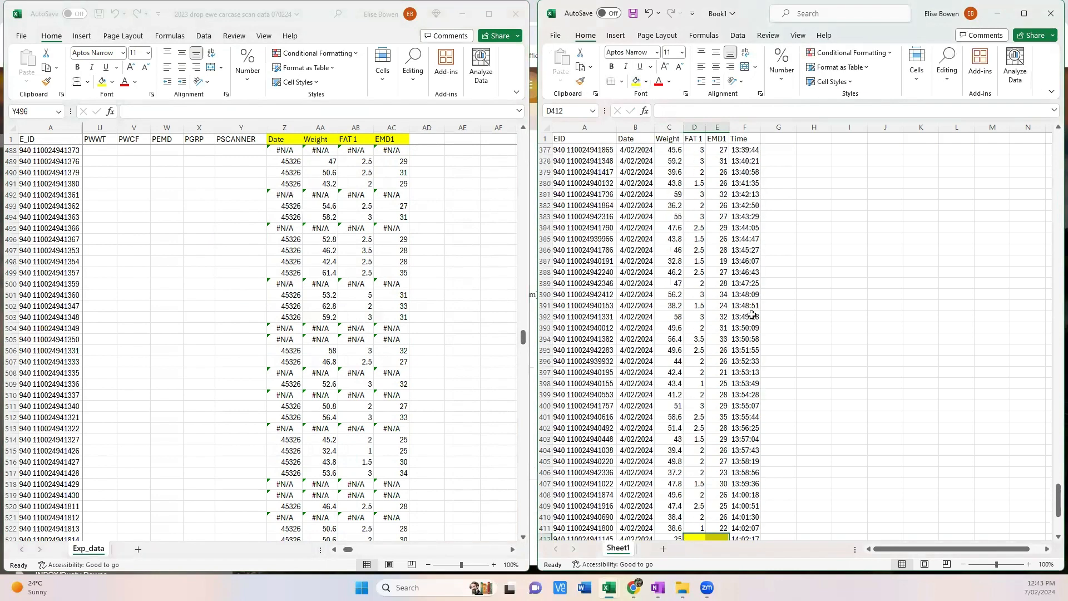
scroll(752, 315, up, 20)
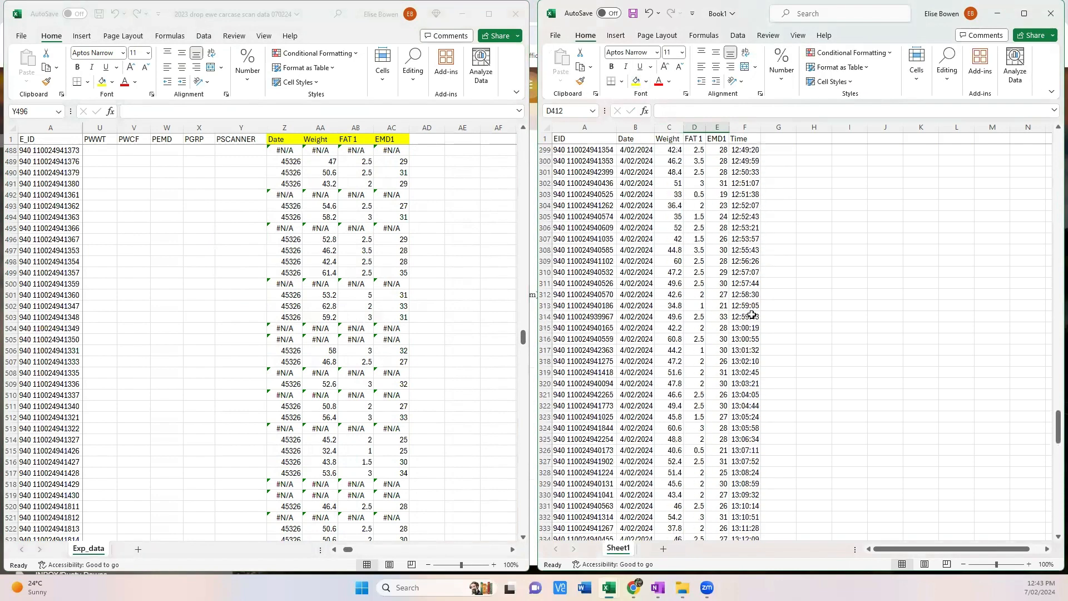
scroll(752, 315, up, 5)
drag(694, 227, 717, 228)
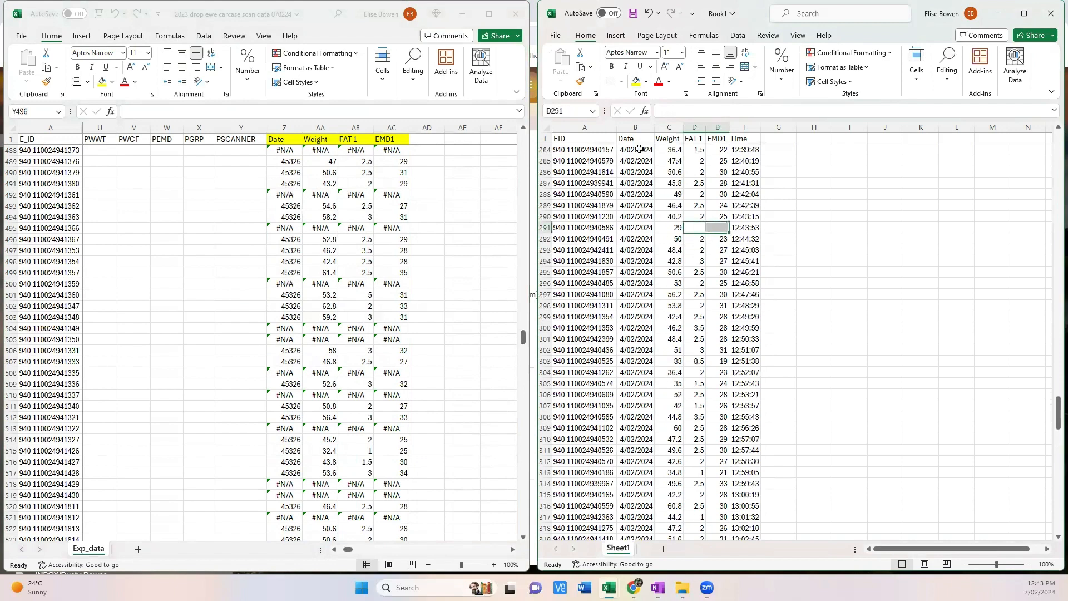
click(636, 81)
click(713, 238)
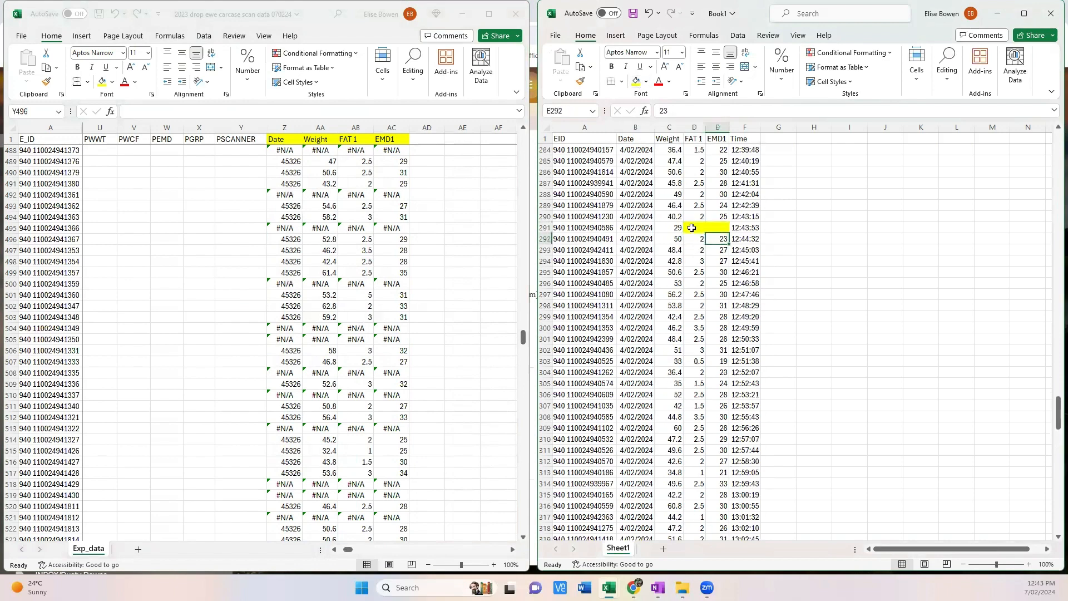
drag(690, 228, 718, 228)
click(715, 239)
Revisit the highlighted blanks in row 412 of Book1 and look at the matching FAT 1 and EMD1 columns in the ewe workbook
drag(1054, 412, 1053, 511)
drag(695, 383, 718, 383)
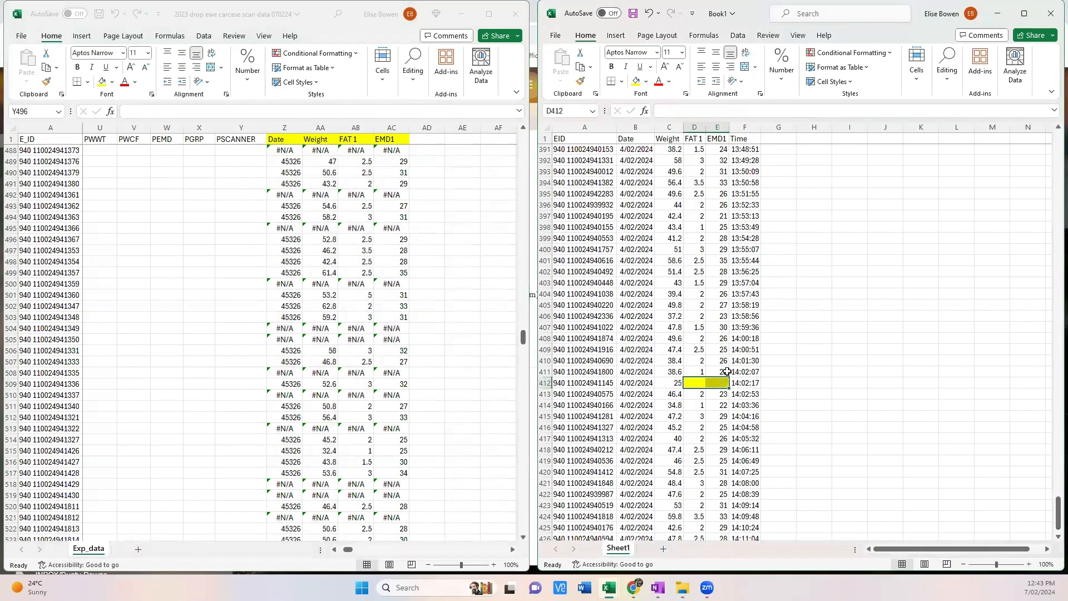
click(442, 278)
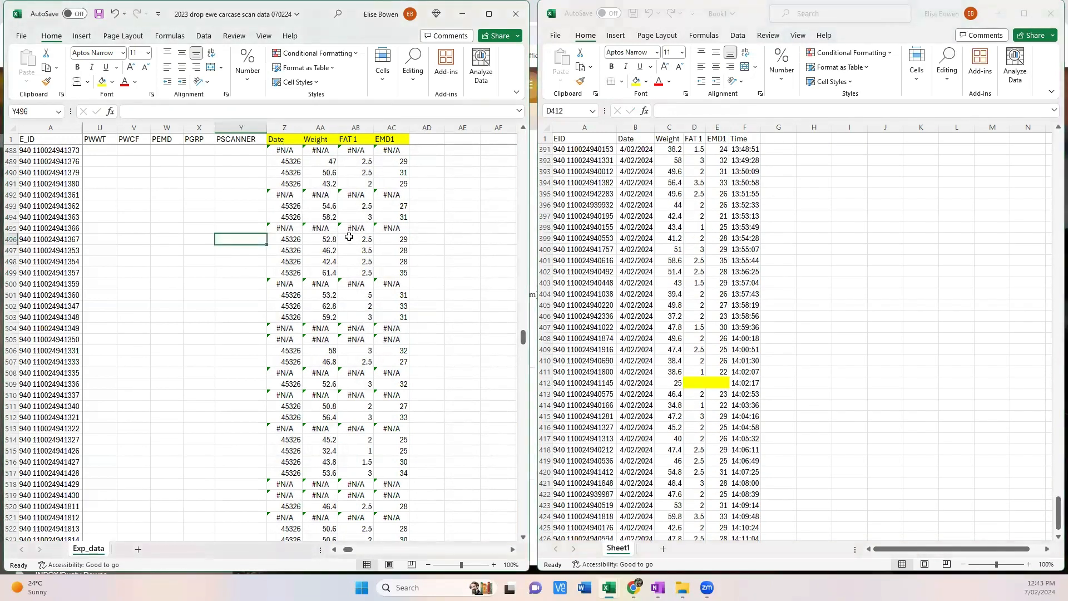
drag(358, 239, 392, 250)
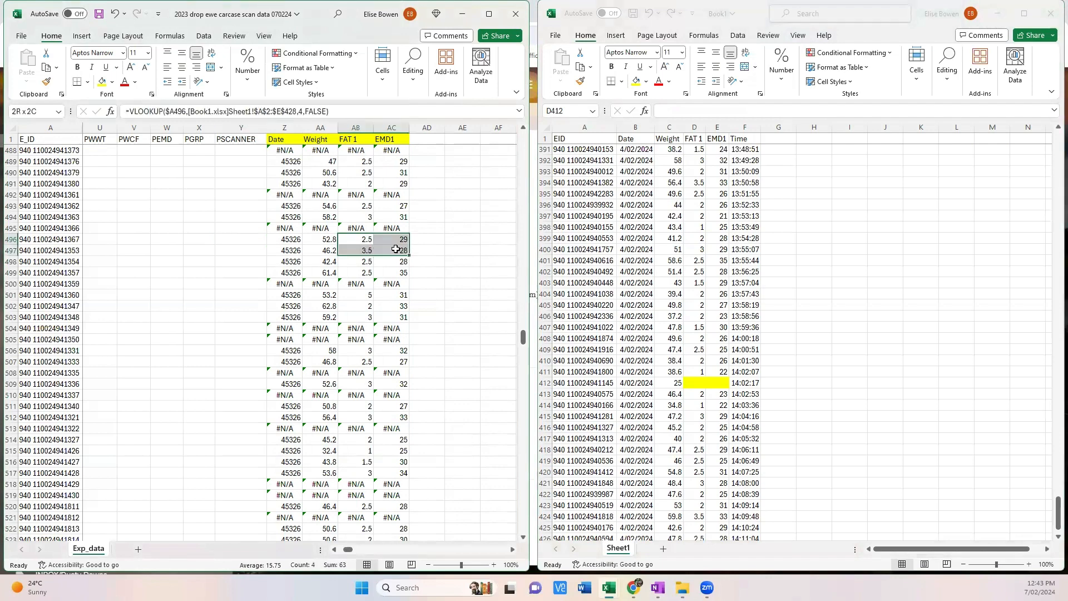
click(425, 253)
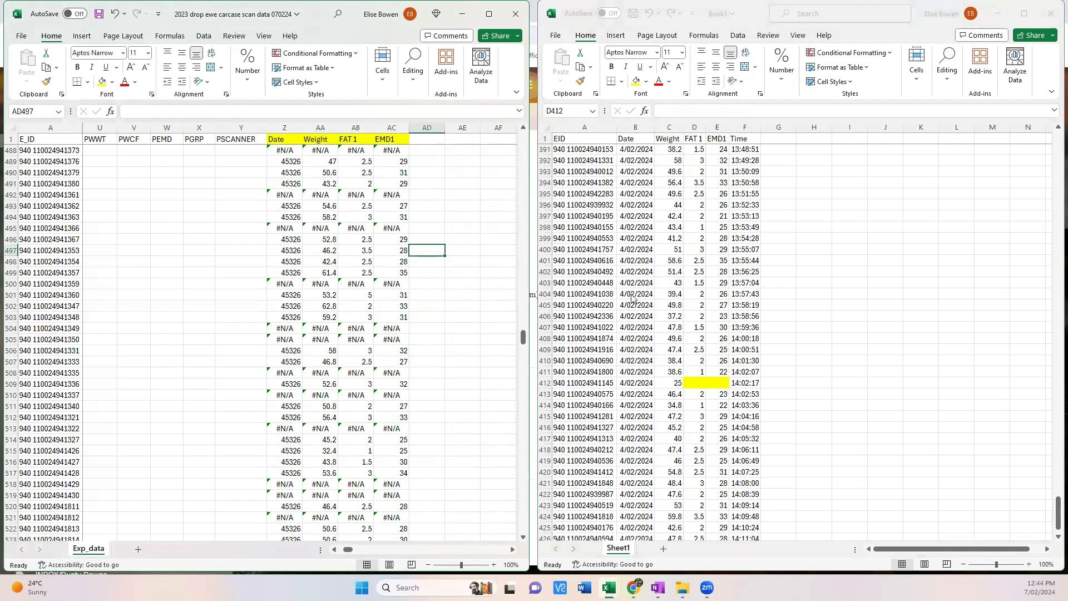
click(716, 124)
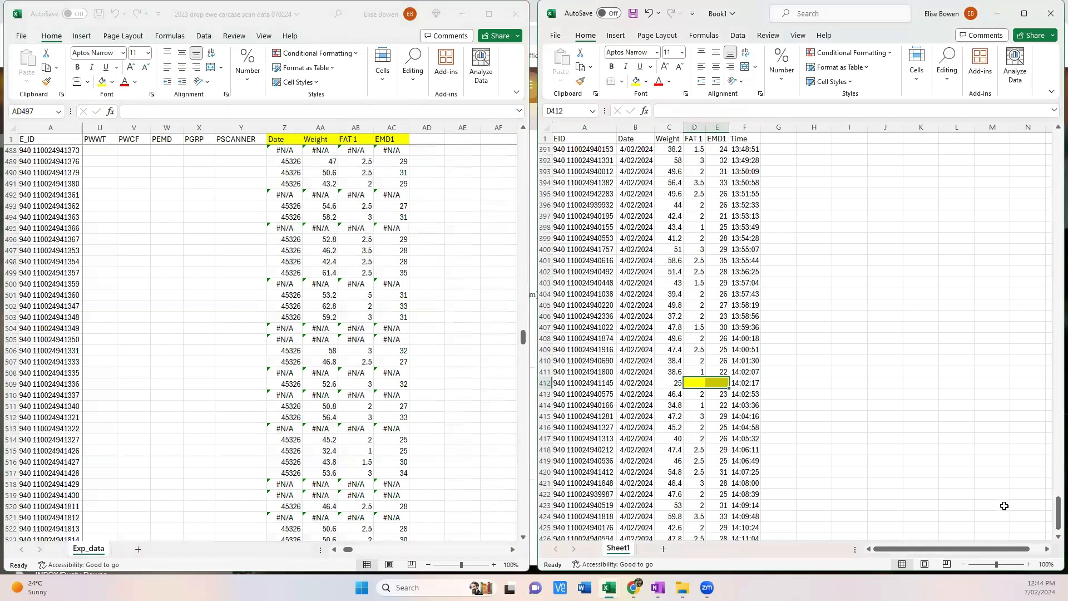
click(708, 341)
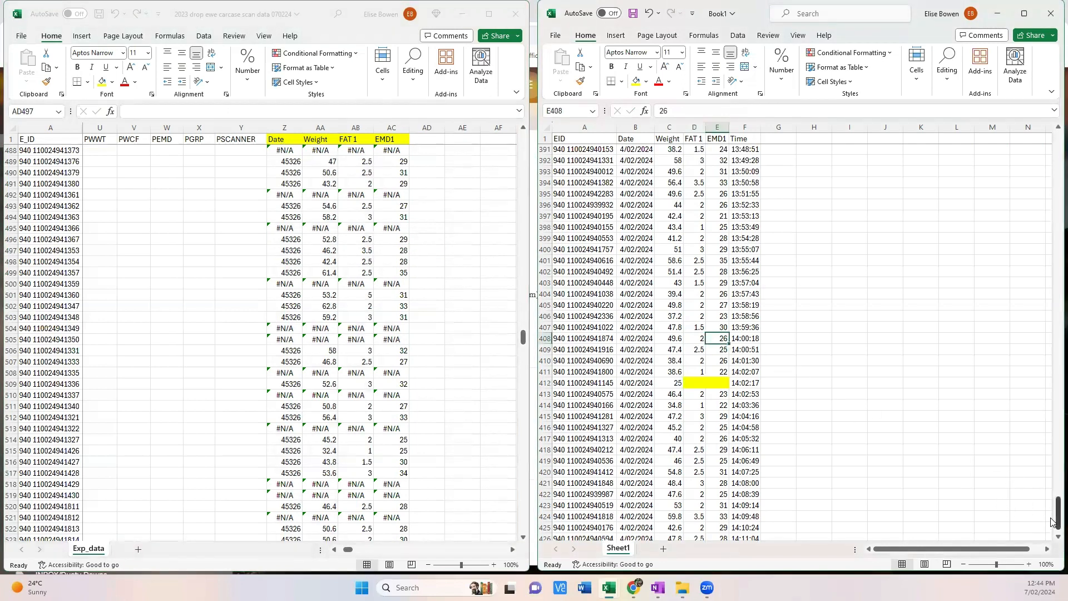
Replace all blank cells in Book1's data range A1:F428 with x, matching case and entire cell contents
drag(1059, 512, 1059, 147)
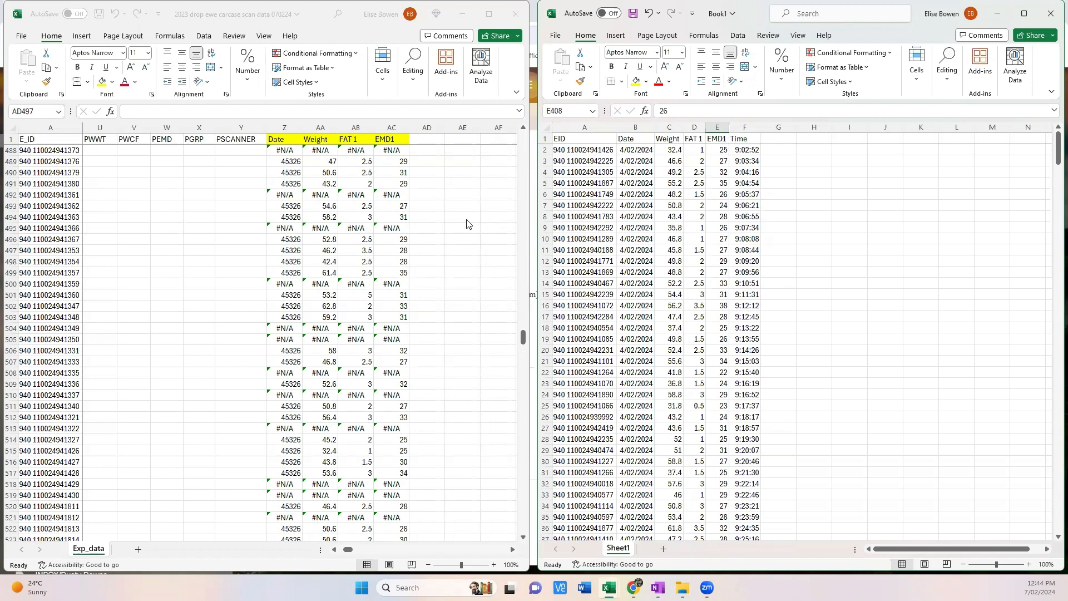
click(778, 172)
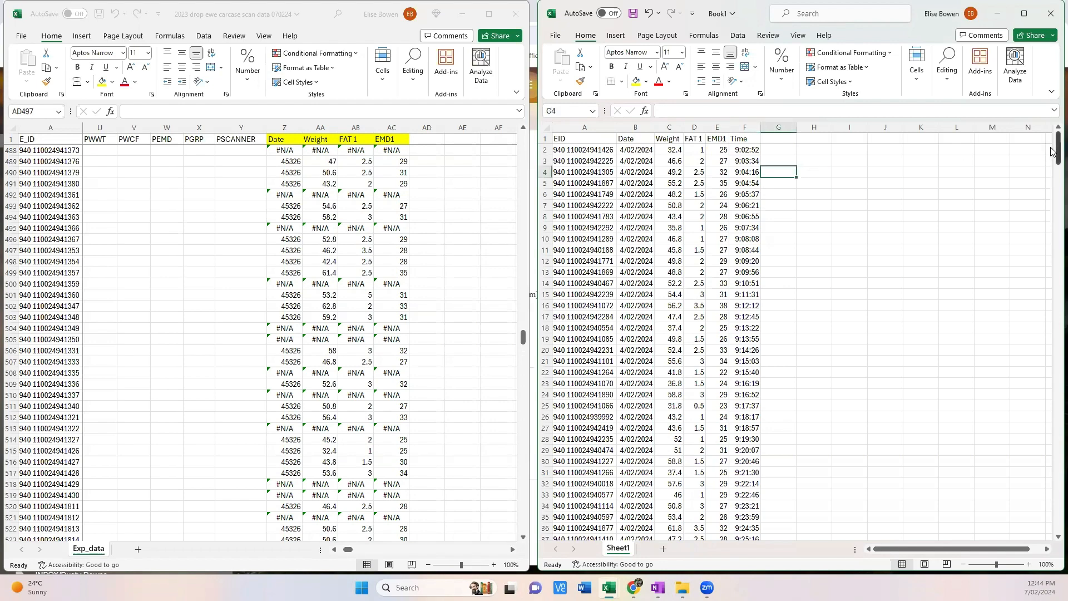
drag(573, 139, 733, 518)
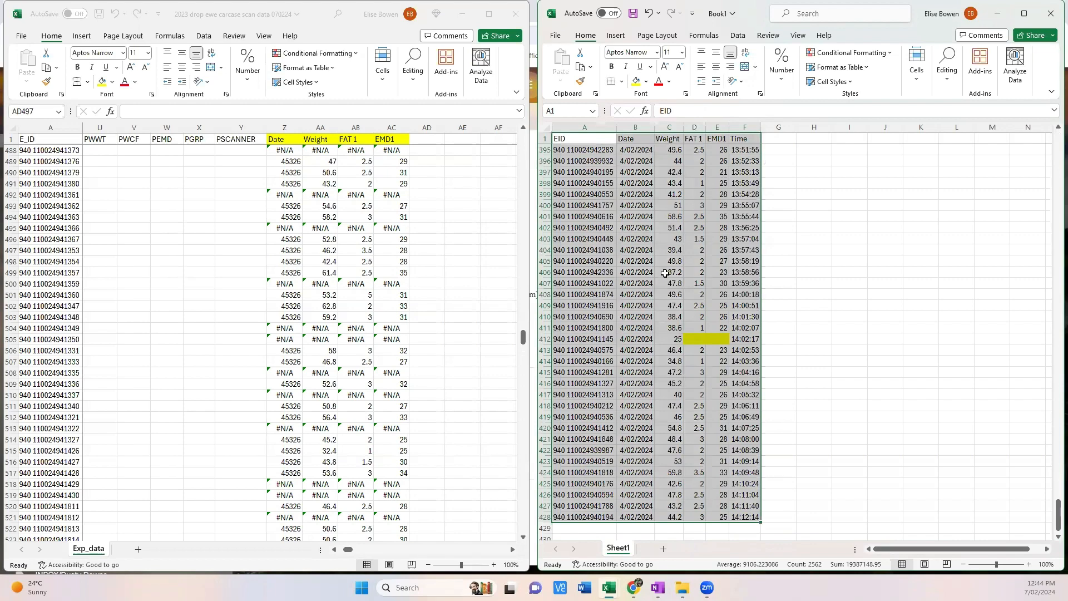
key(ctrl+f)
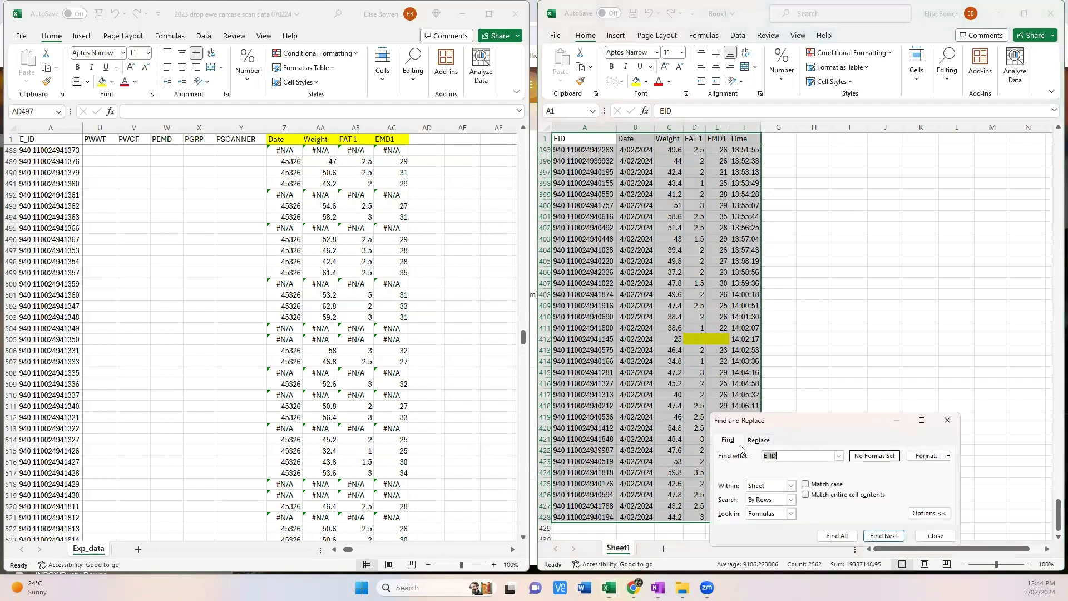
key(BackSpace)
click(805, 484)
click(806, 494)
click(767, 441)
click(769, 469)
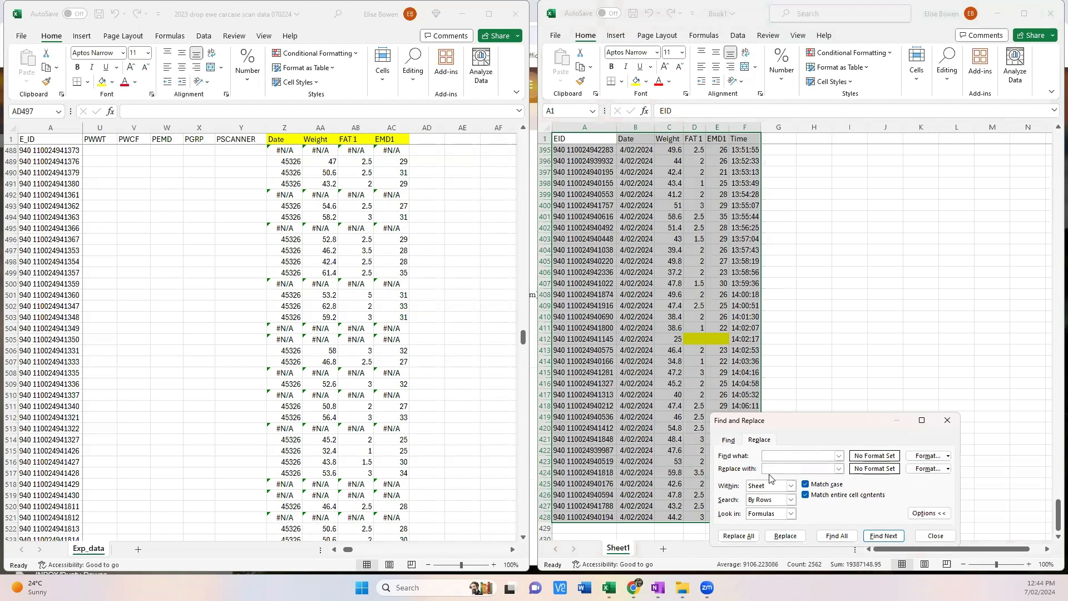
text(x)
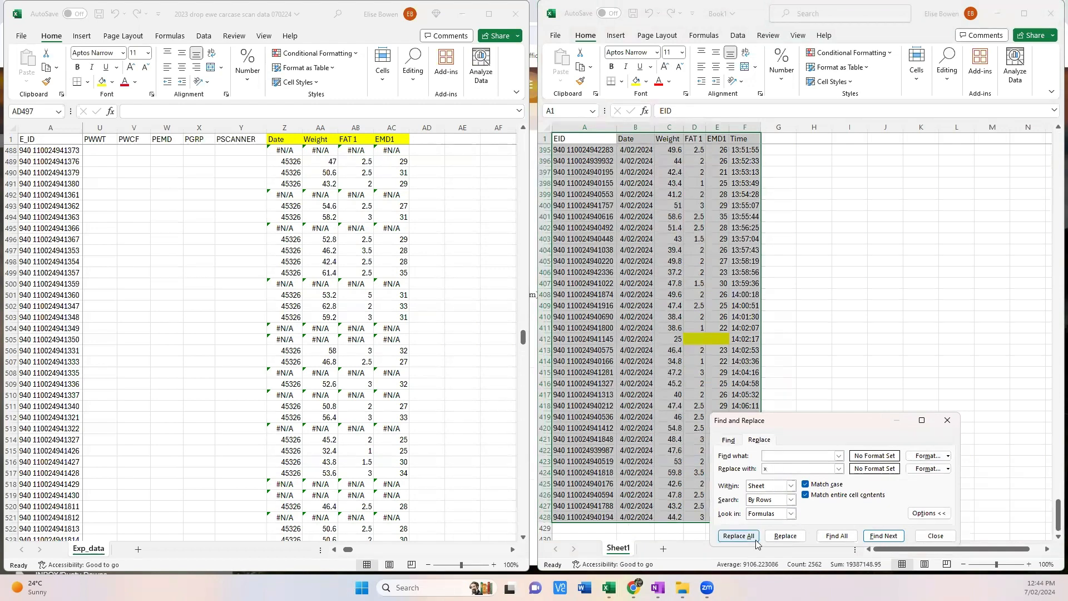
click(738, 536)
click(543, 327)
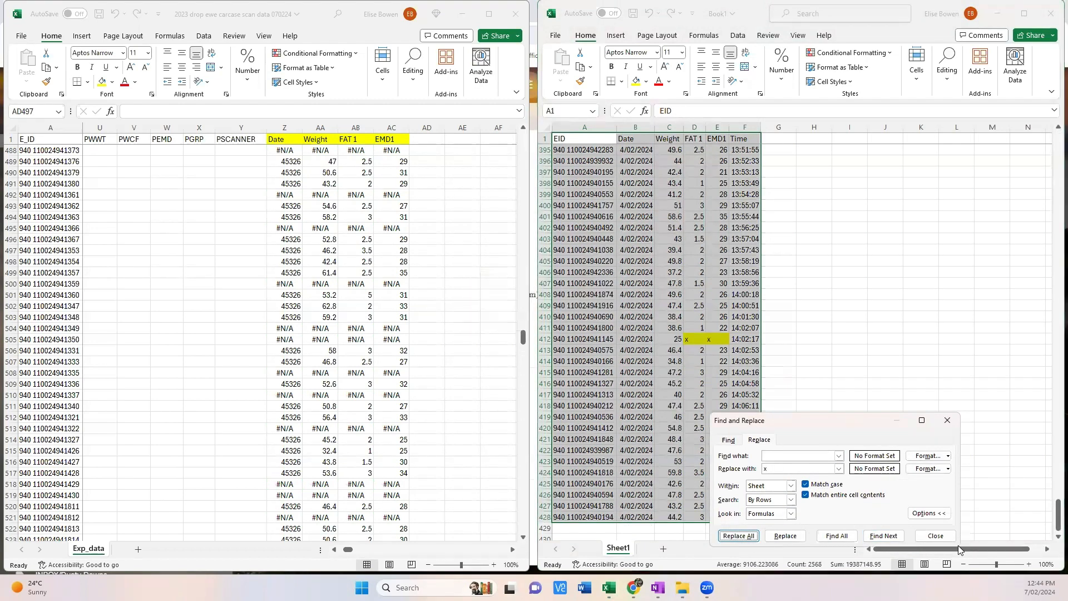
click(936, 537)
Check the x entries in row 412 of Book1 and the lookup formulas in rows 488 and 489 of the ewe workbook
drag(694, 340, 713, 340)
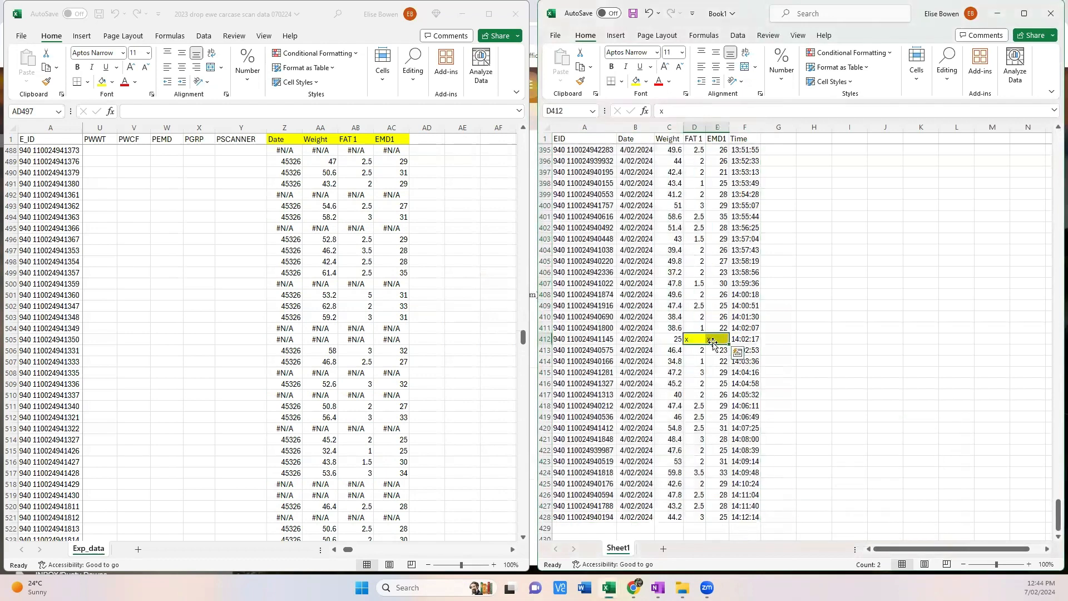
click(716, 350)
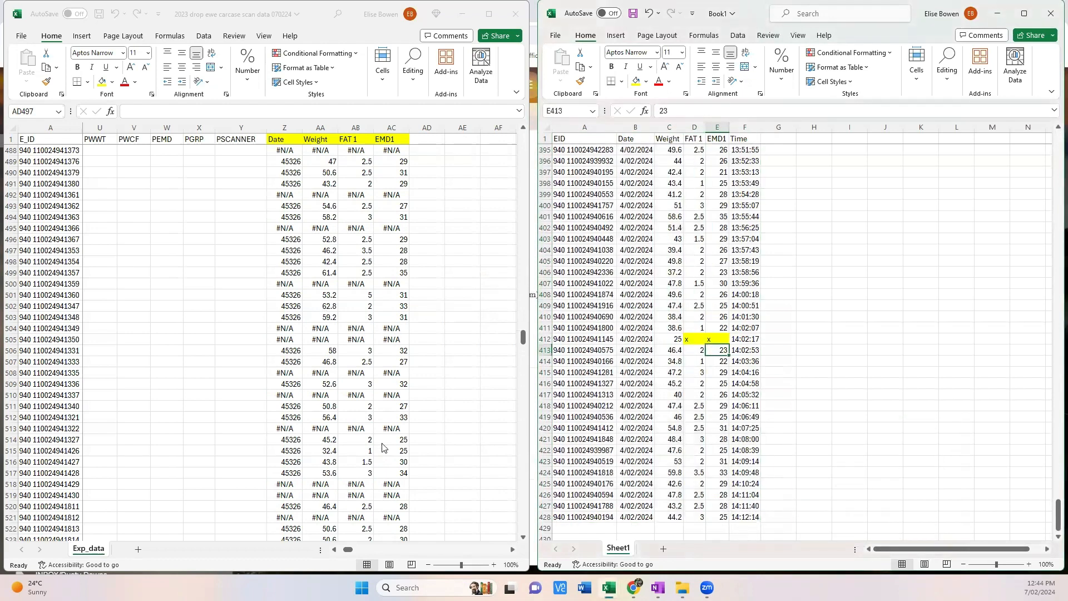
click(415, 250)
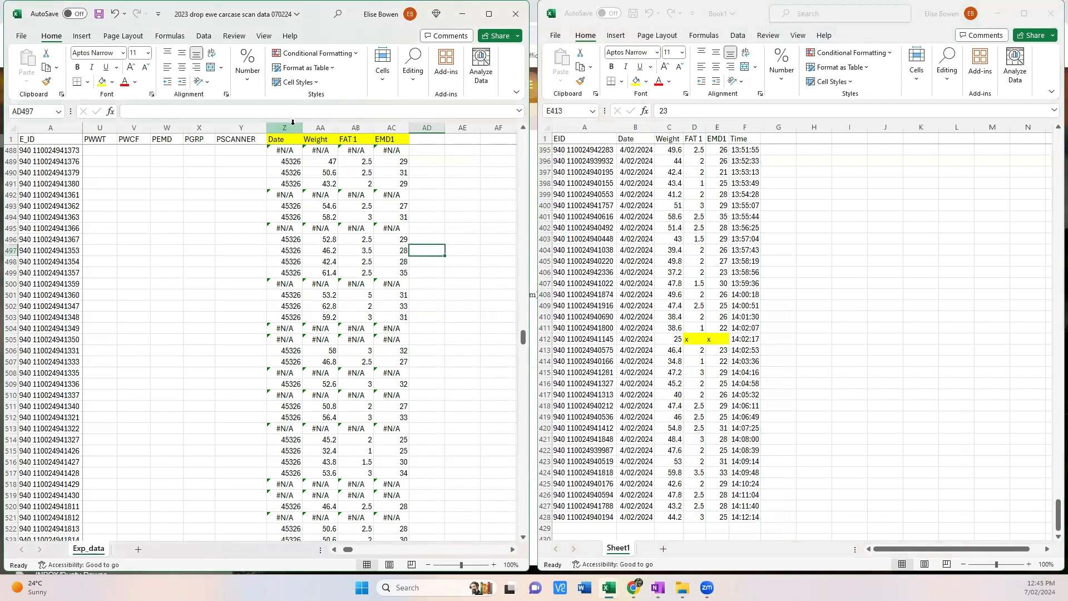
click(718, 327)
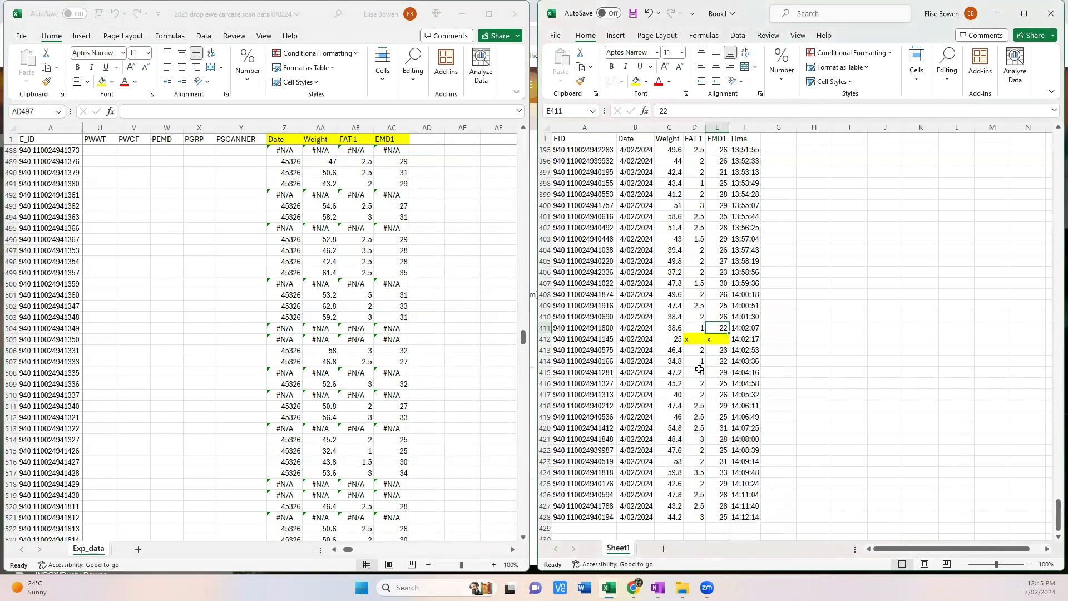
click(288, 152)
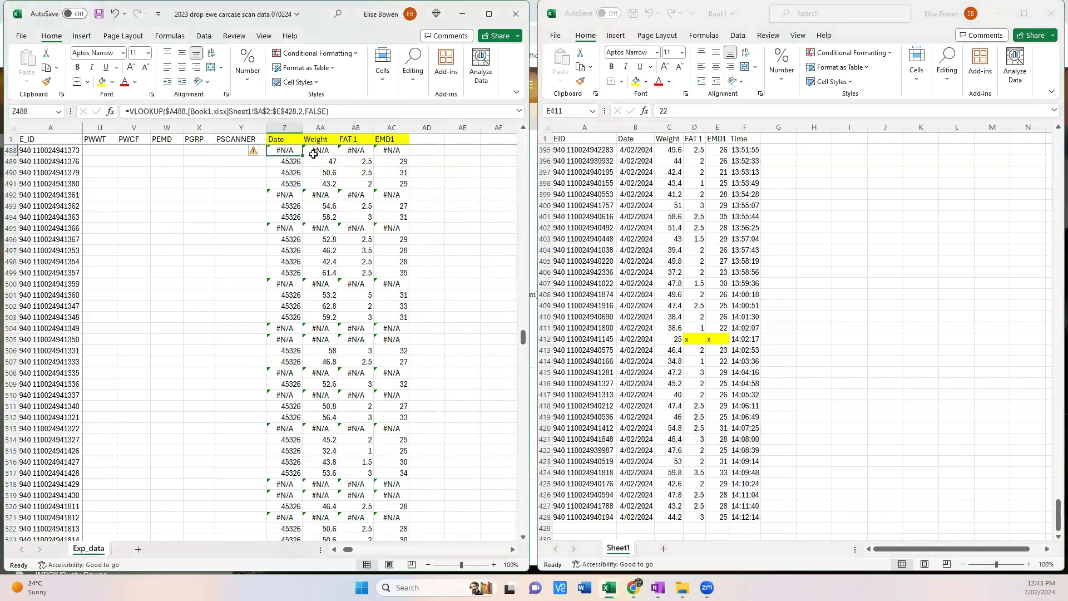
click(323, 162)
click(356, 161)
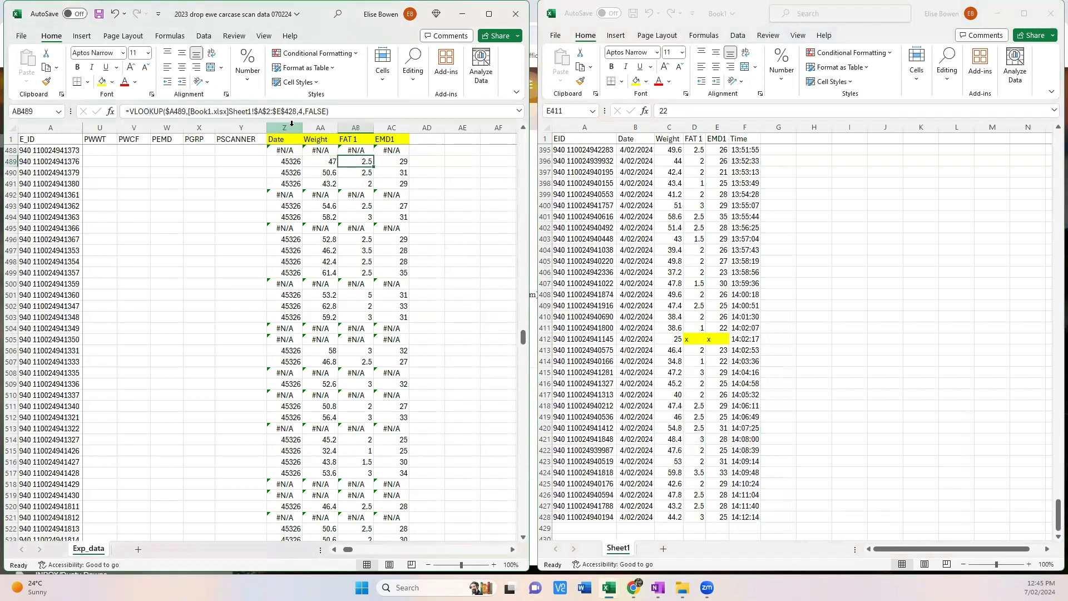
Copy the Date, Weight, FAT 1 and EMD1 columns (Z:AC) and paste them over themselves as values, checking that the formulas are replaced
drag(292, 127, 392, 128)
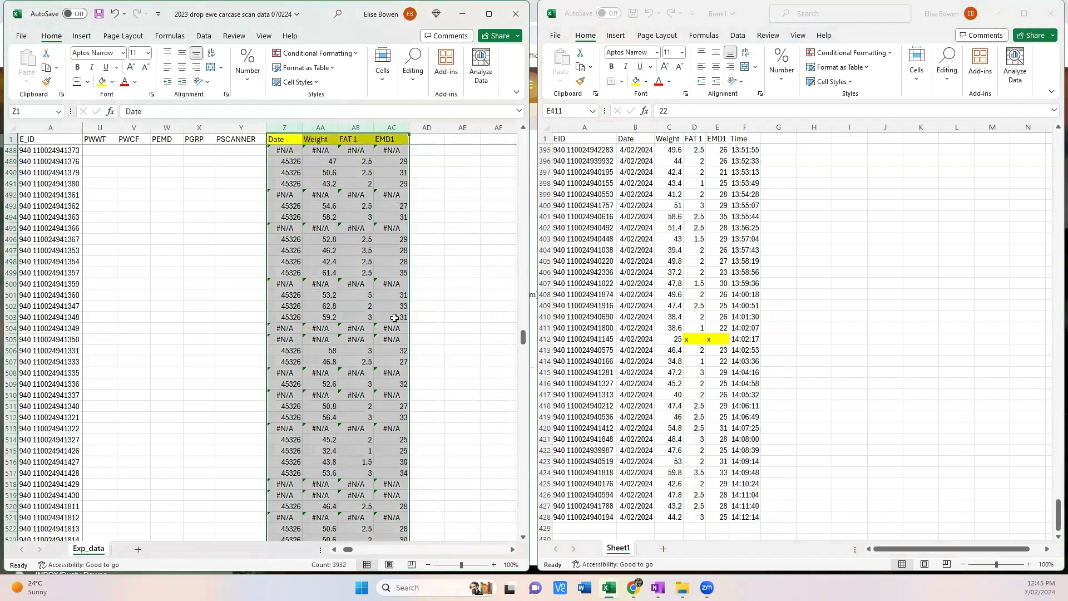
drag(522, 341, 513, 374)
drag(286, 127, 379, 146)
right_click(351, 186)
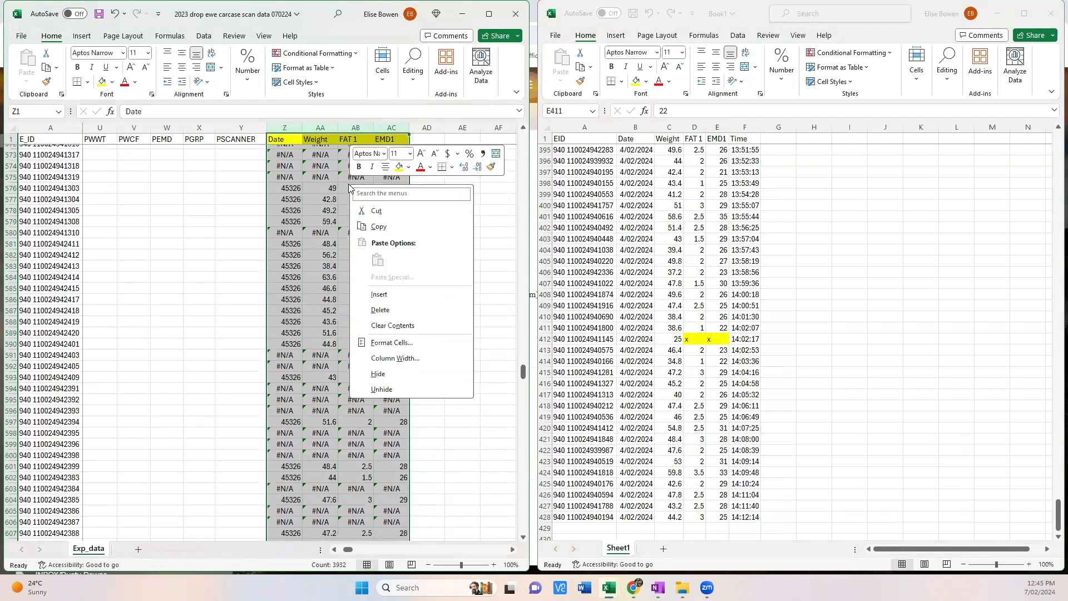
click(374, 228)
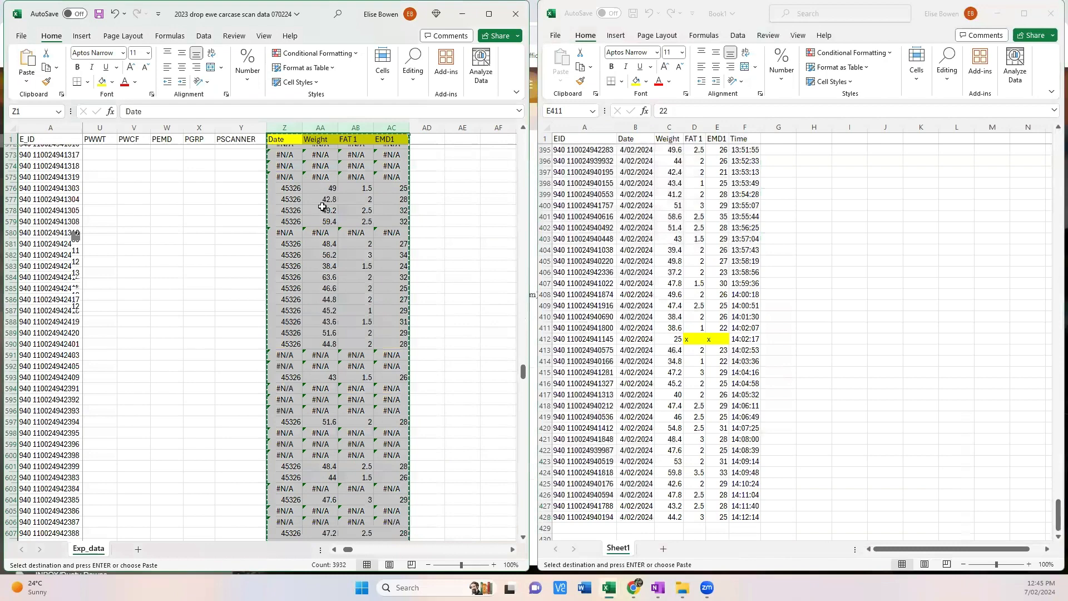
right_click(323, 207)
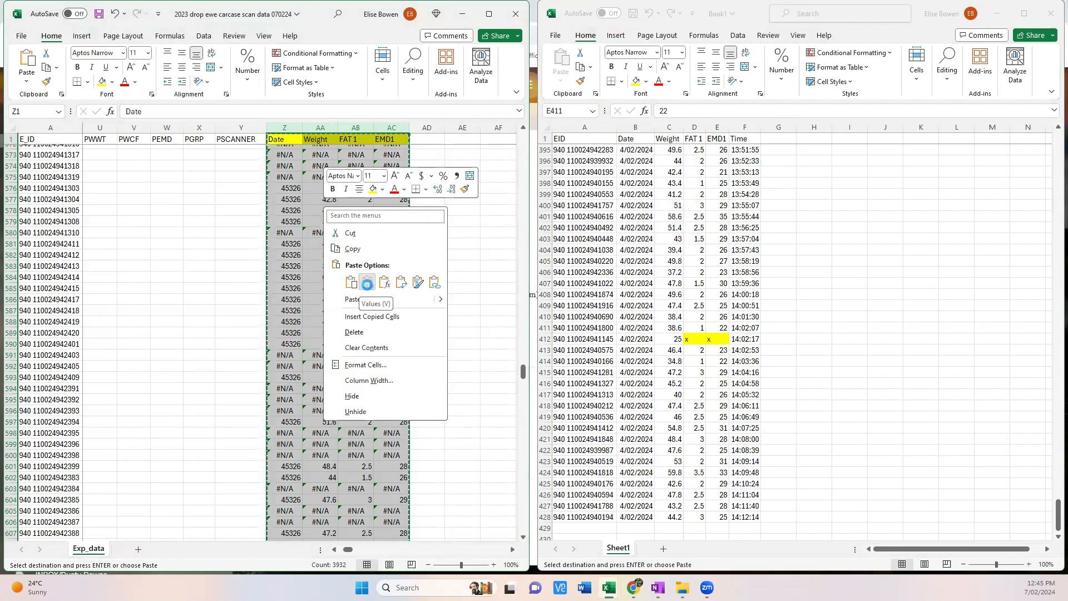
click(367, 284)
click(313, 278)
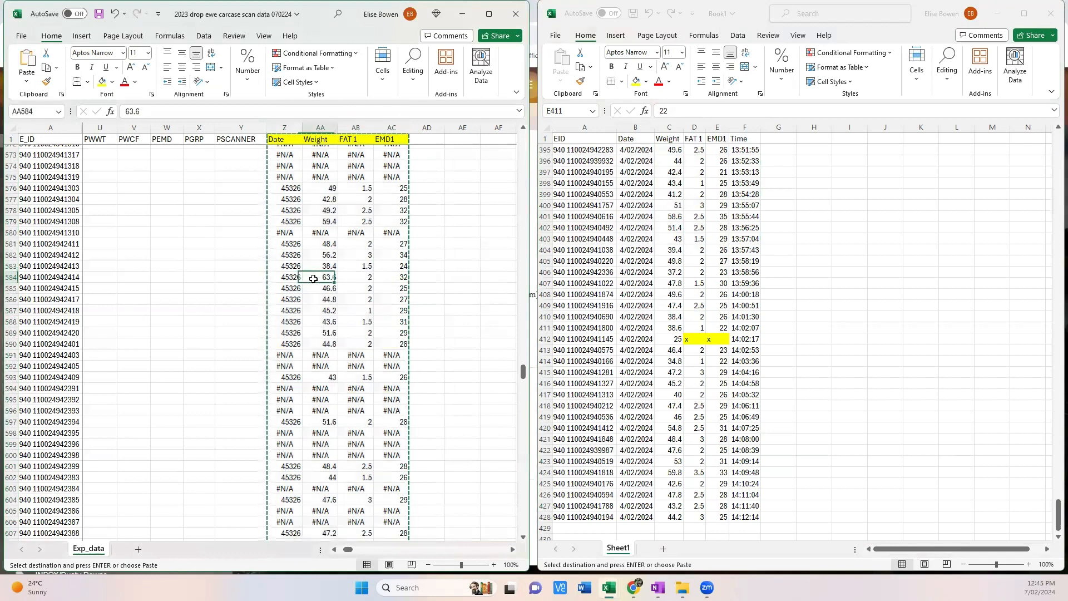
click(378, 324)
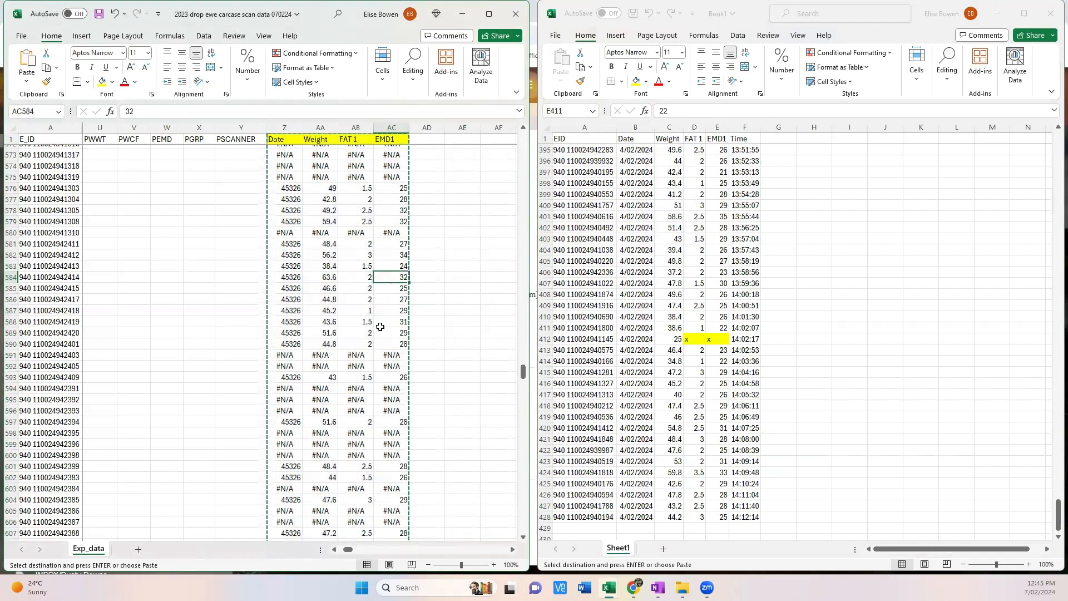
Compare the pasted scan values and #N/A entries around rows 578 to 589 of the ewe workbook with Book1's scan list
click(367, 299)
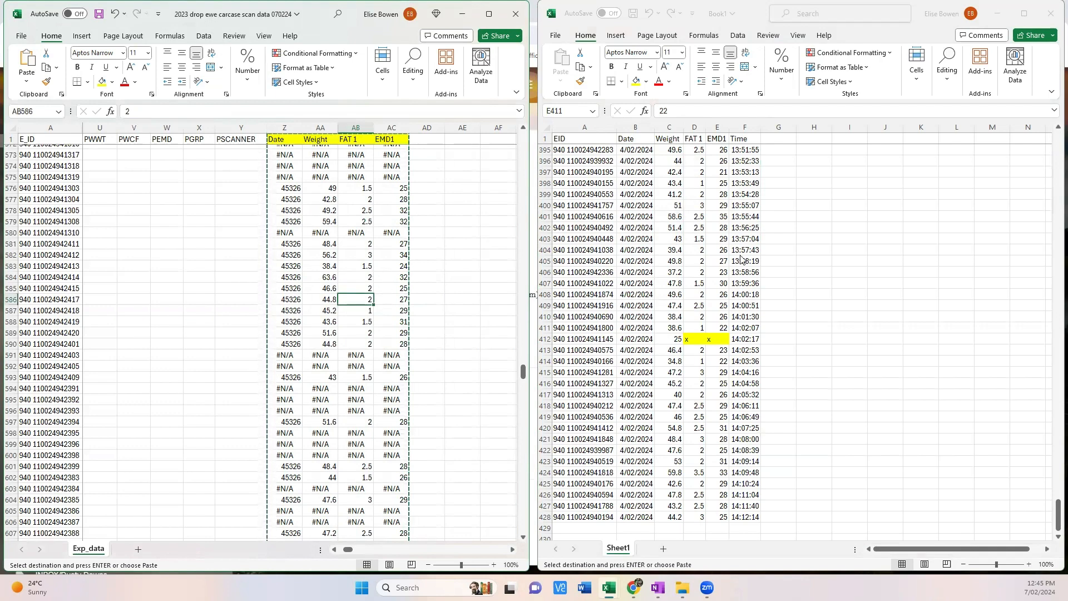
click(584, 239)
scroll(725, 286, down, 1)
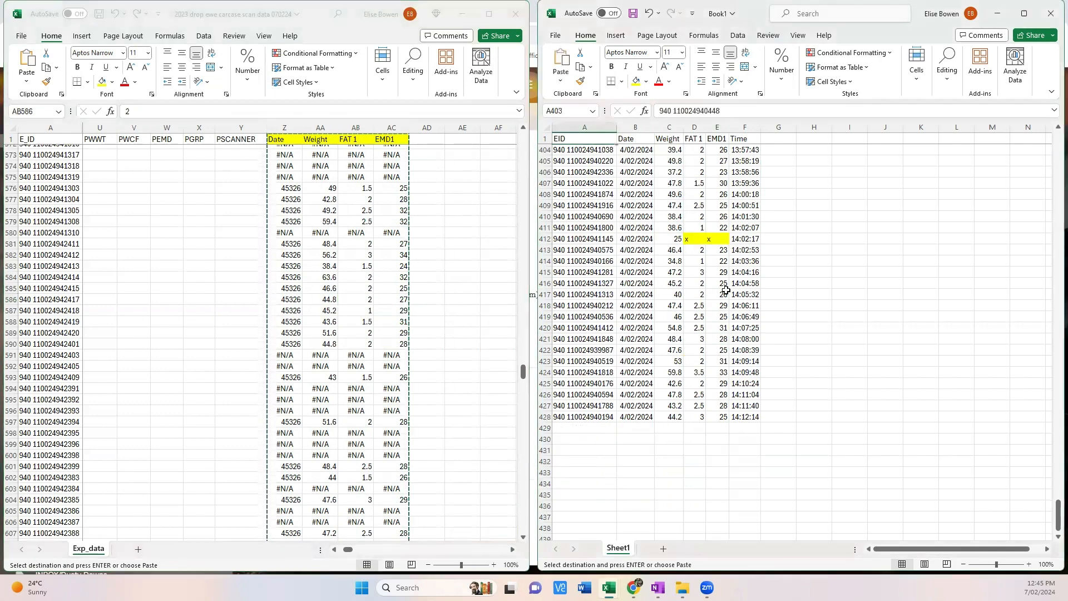
click(309, 209)
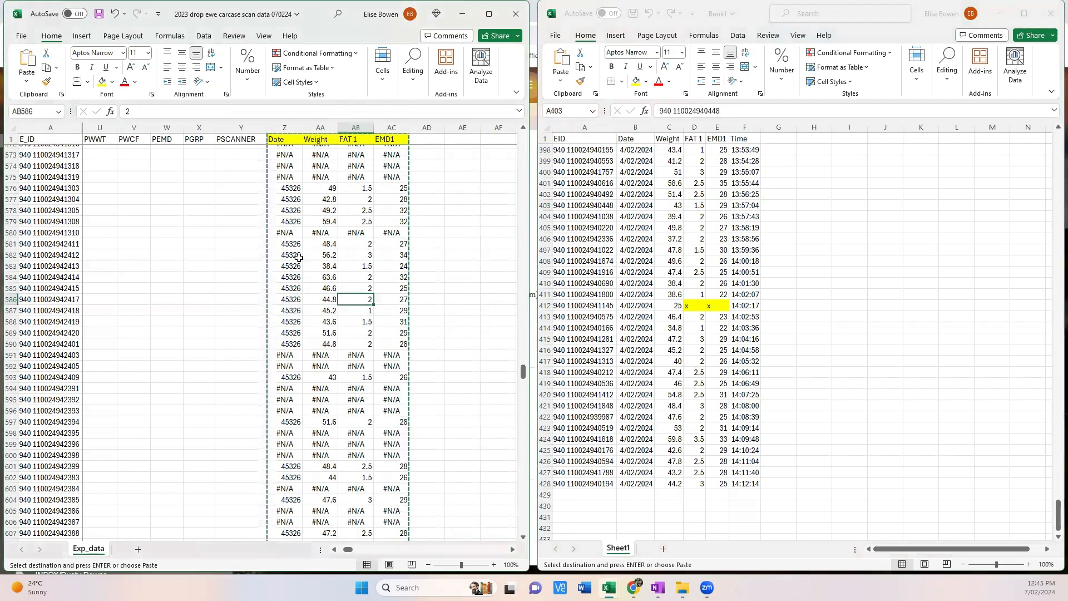
click(284, 222)
drag(323, 270, 386, 334)
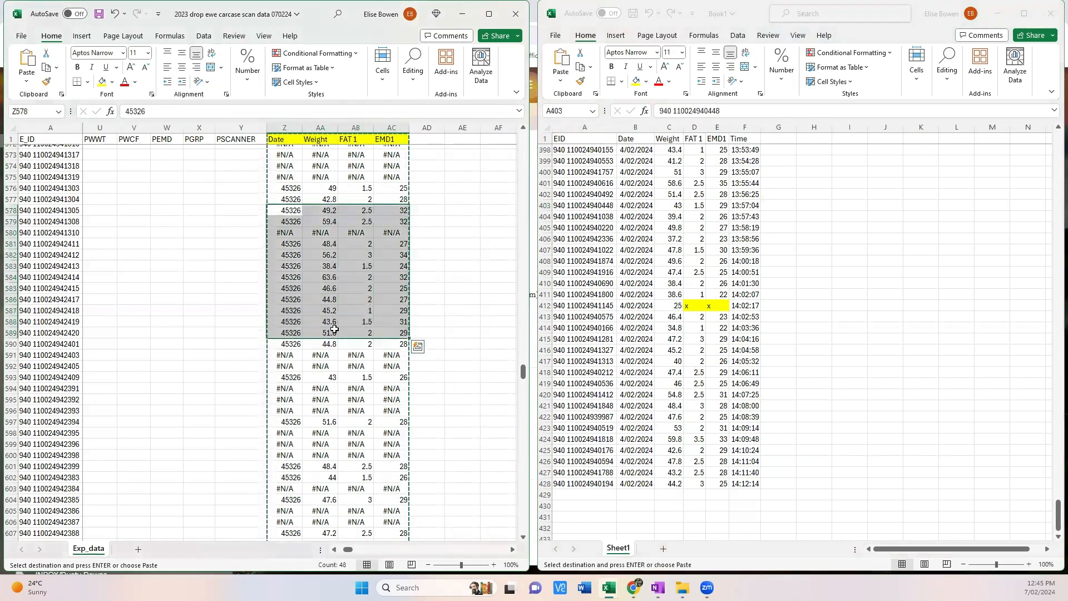
click(286, 300)
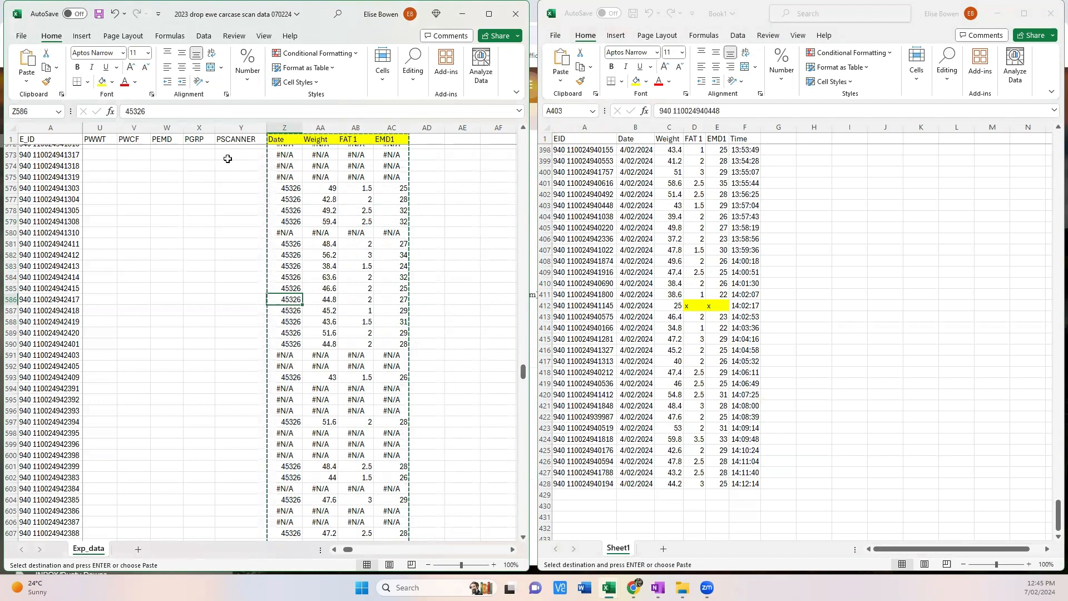
Add filters to the header row (row 1) of the ewe workbook
click(10, 139)
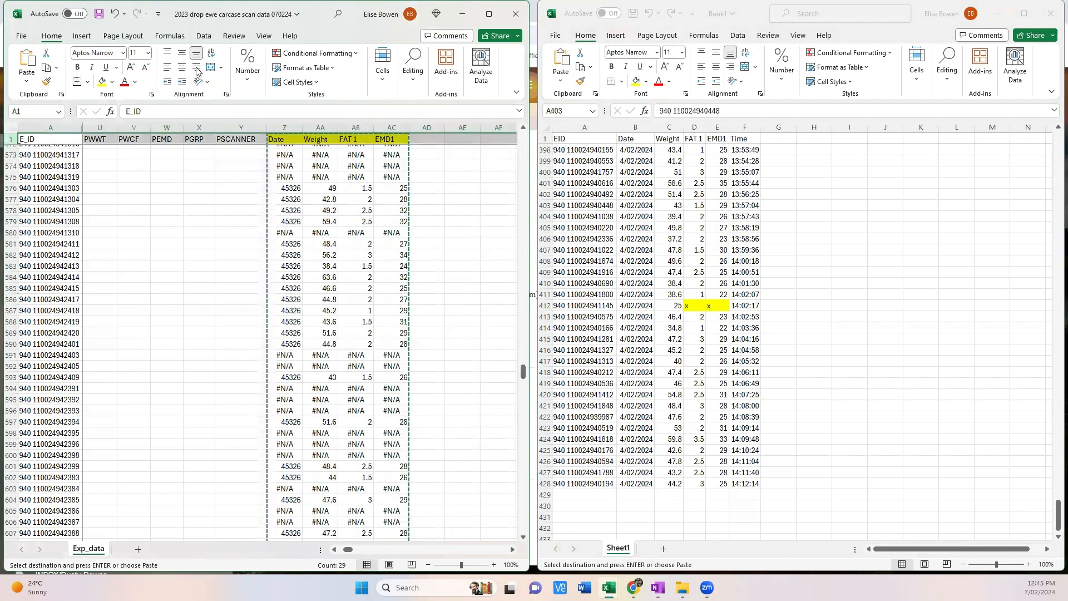
click(204, 36)
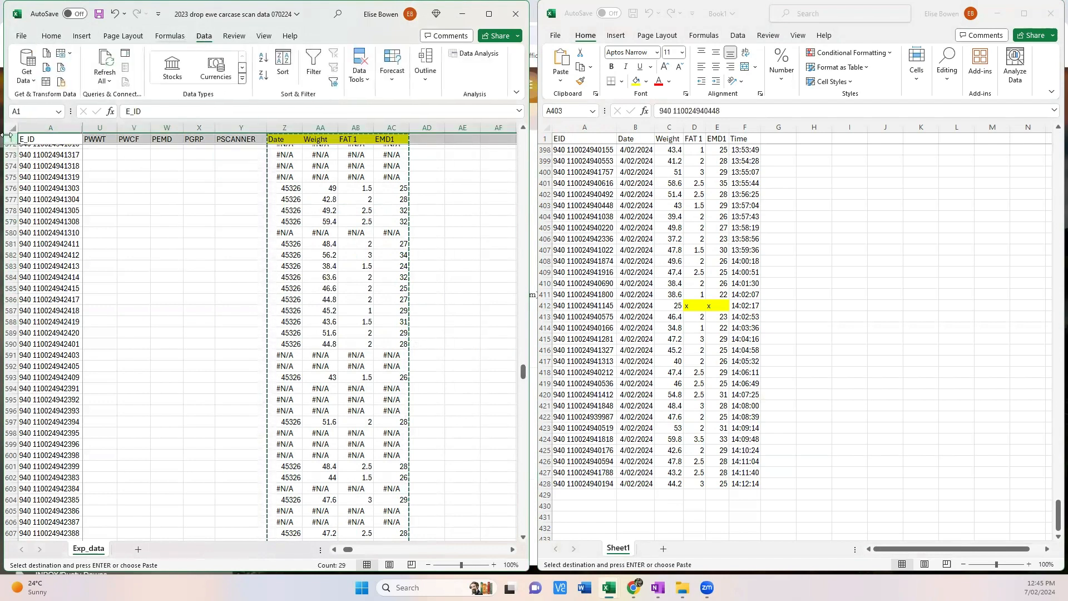
click(310, 61)
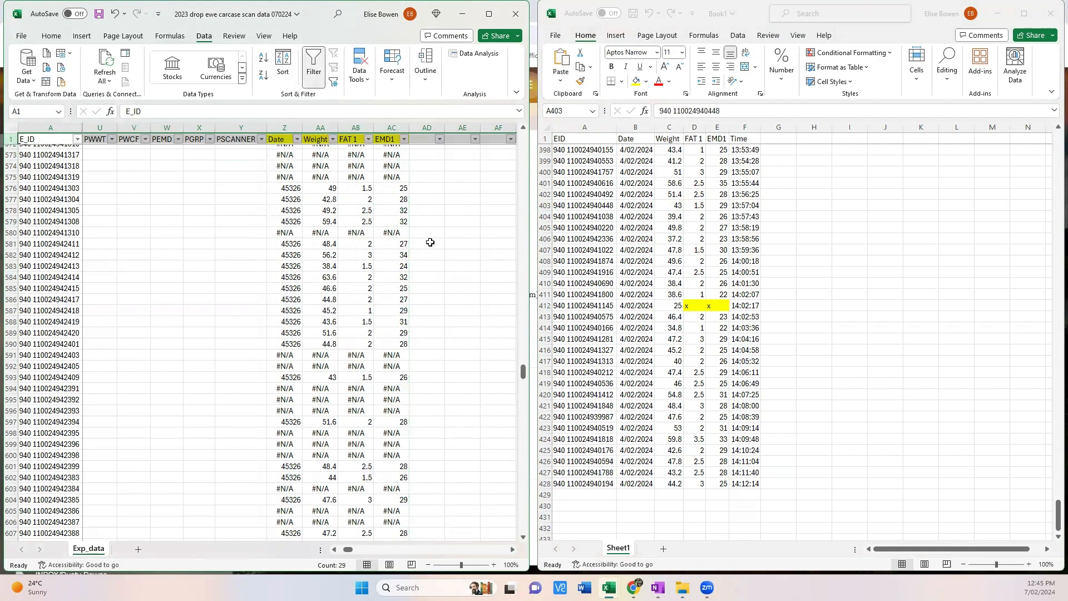
click(422, 173)
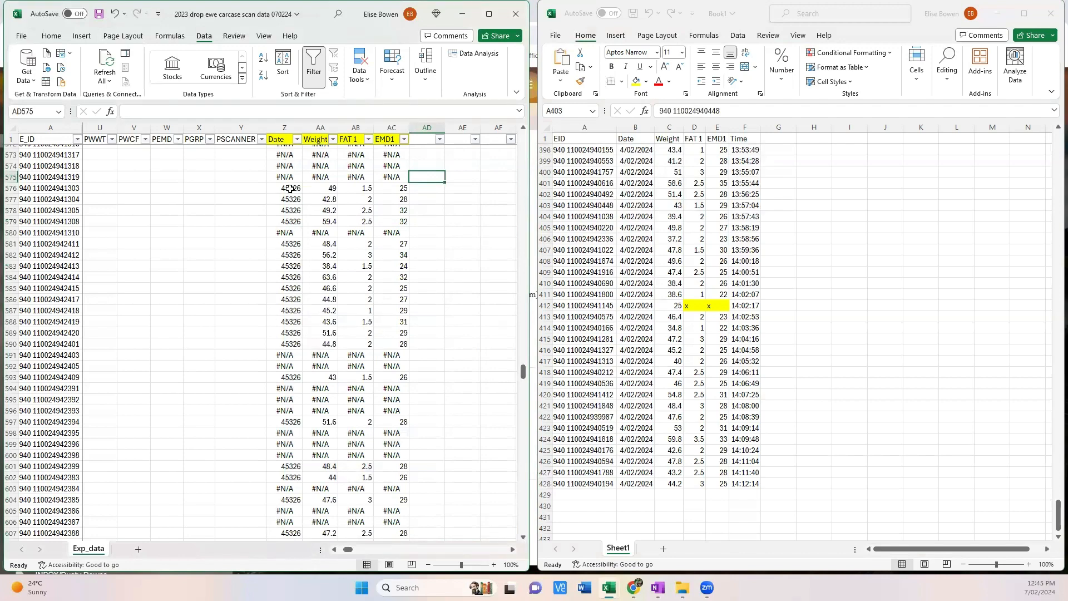
Format the Date column (Z) of the ewe workbook as Short Date
drag(290, 189, 293, 222)
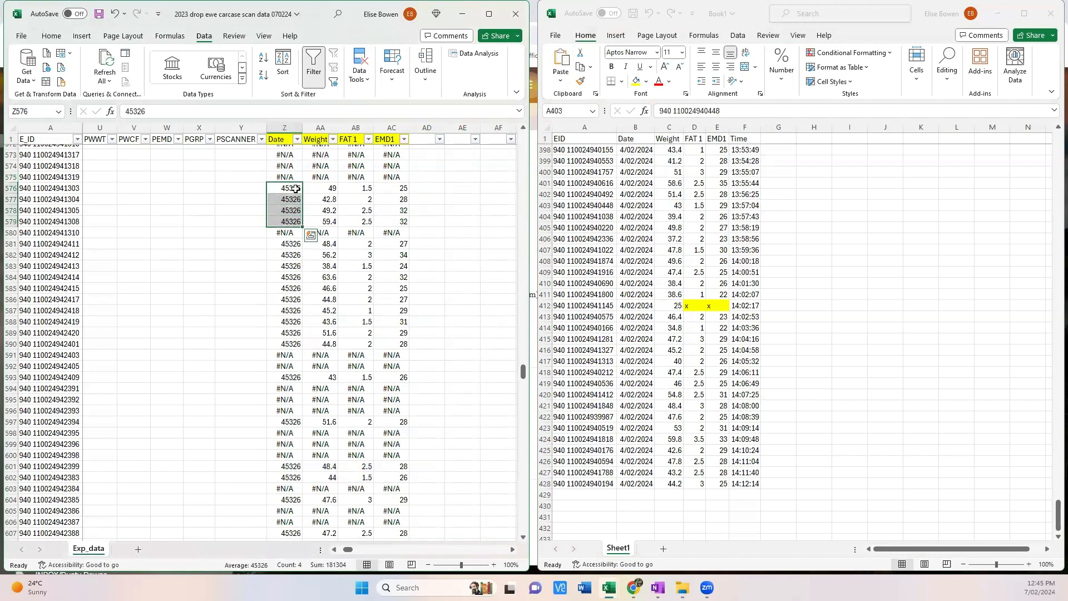
click(285, 128)
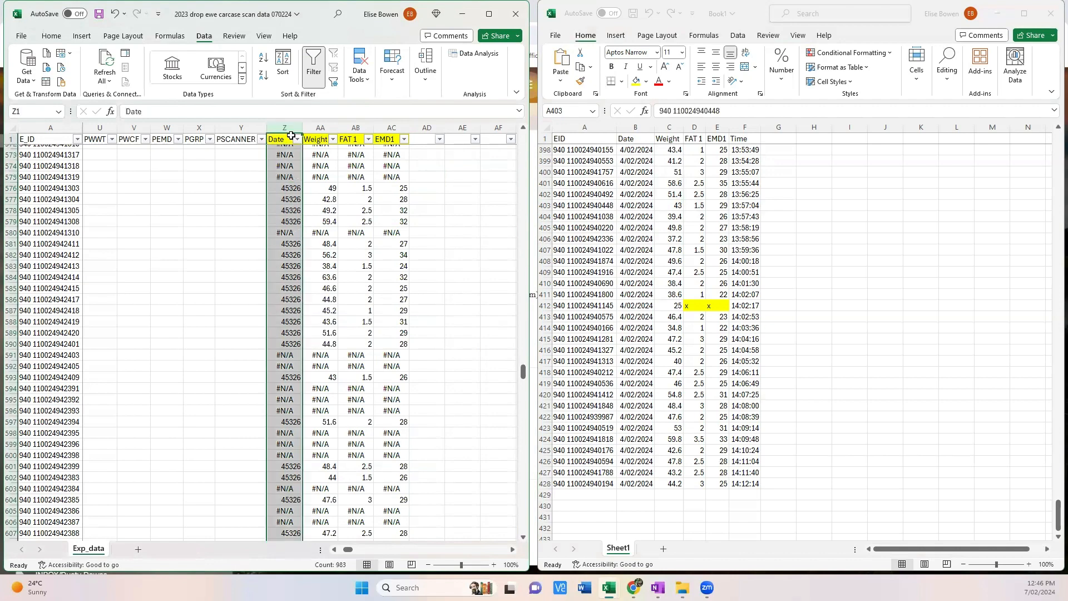
click(52, 37)
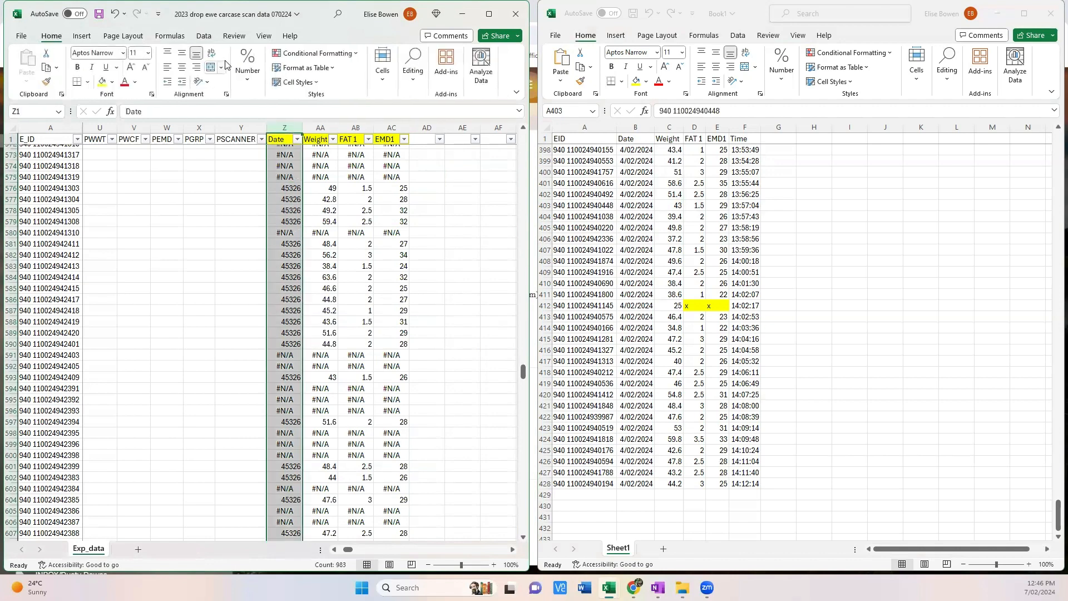
click(249, 78)
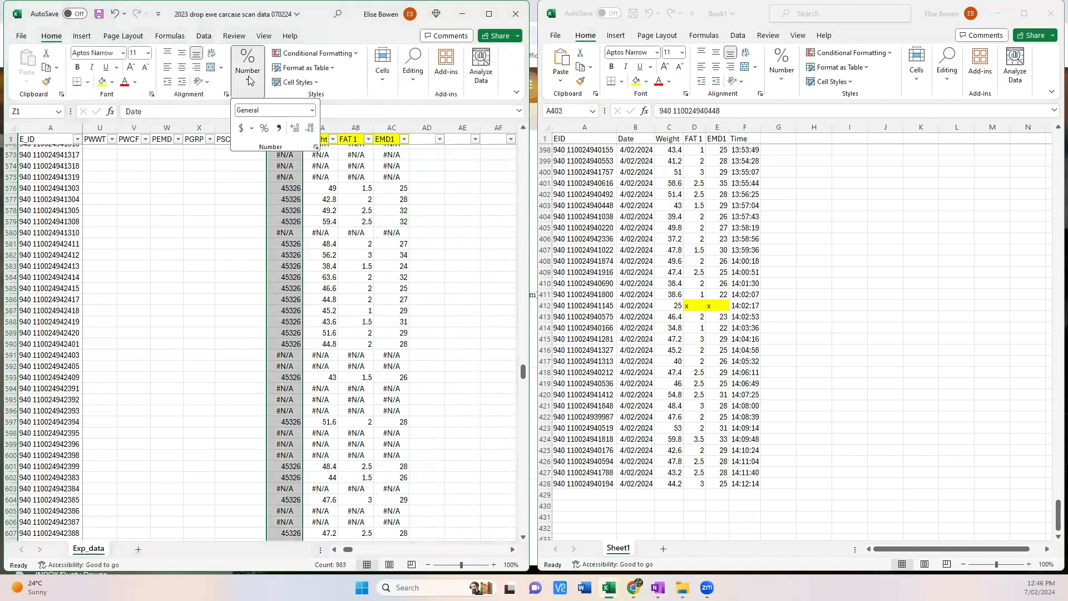
click(311, 110)
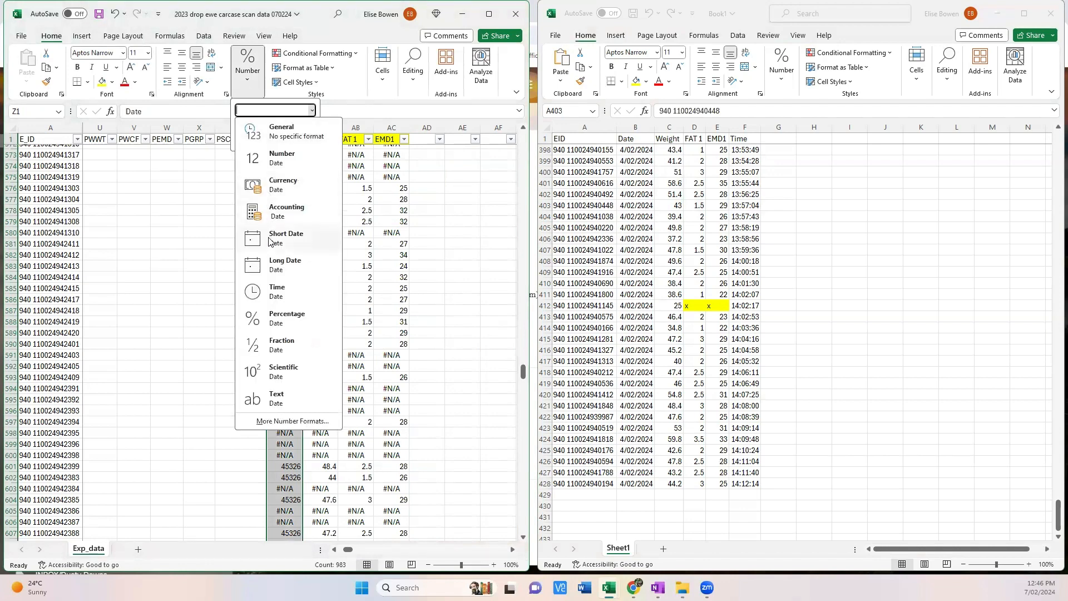
click(278, 236)
click(289, 223)
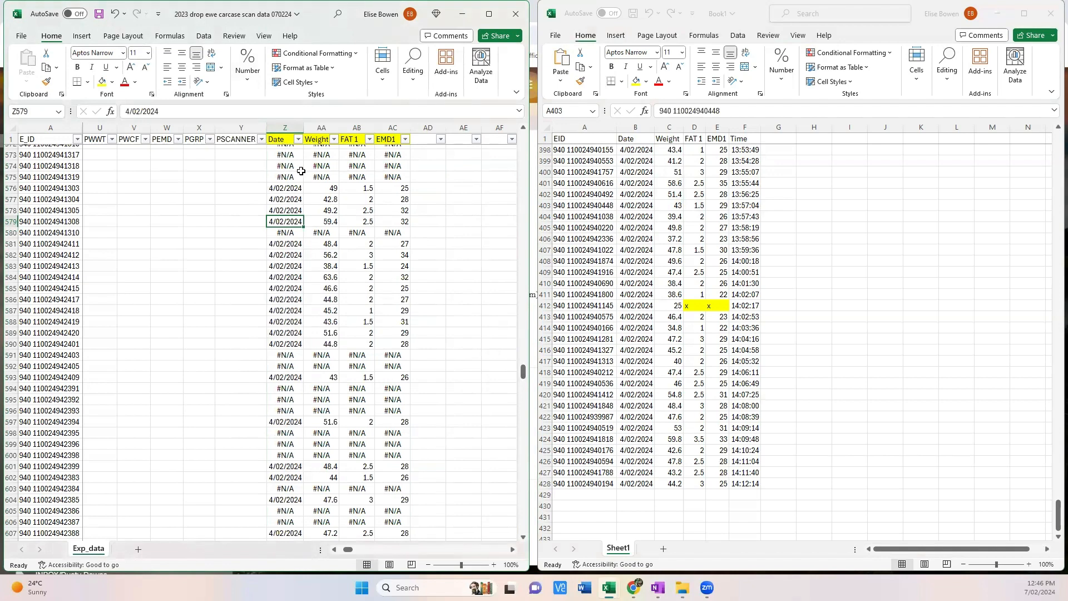
Sort the ewe data by the Date column from oldest to newest
click(292, 154)
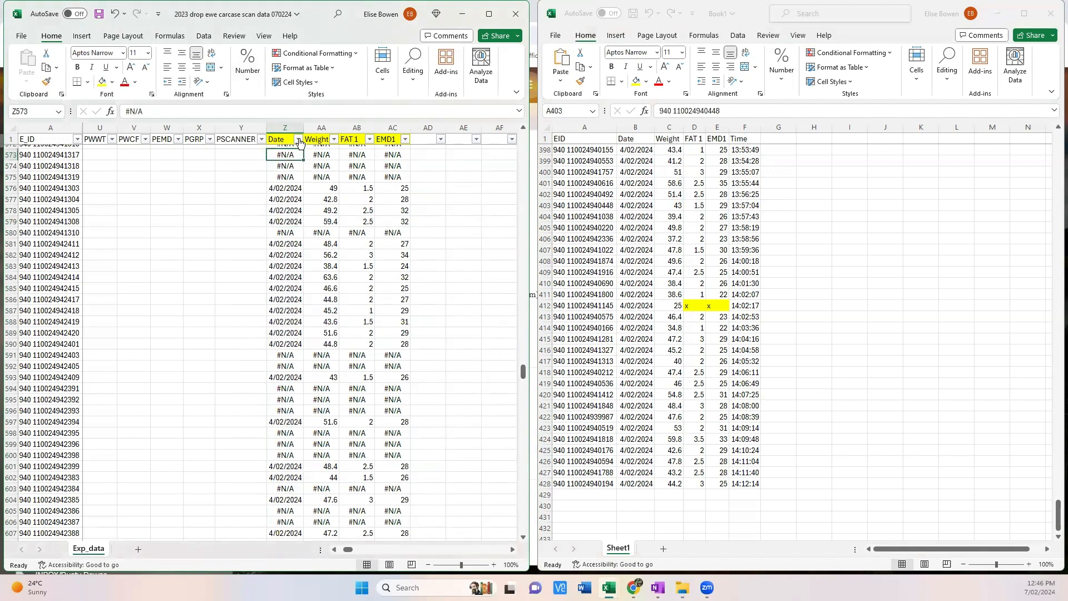
click(299, 140)
click(231, 159)
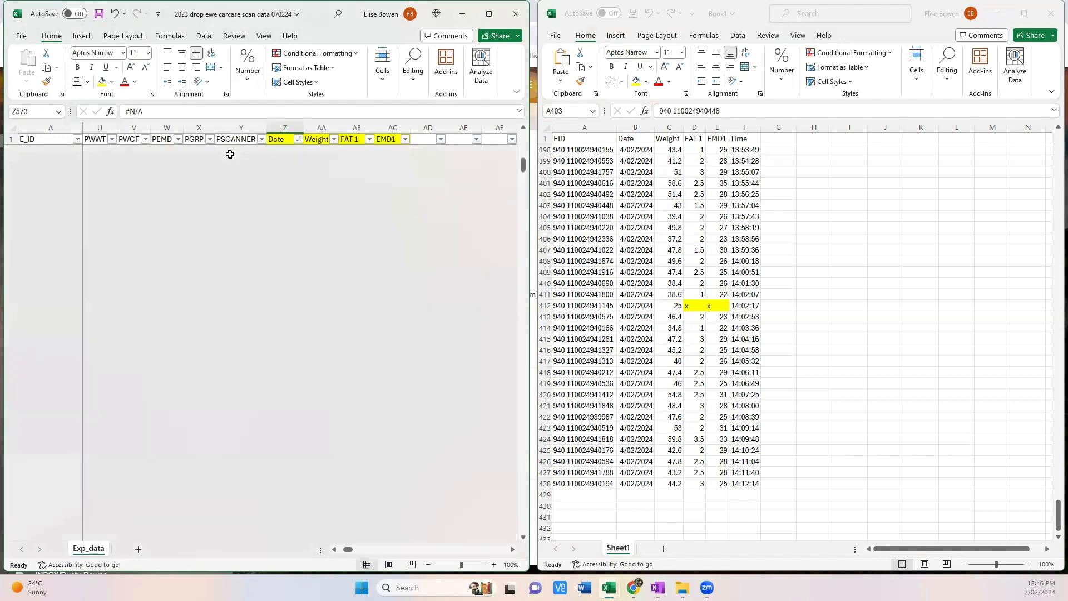
Examine the x entries in row 347 and the block of #N/A rows starting at row 402
drag(526, 138, 523, 270)
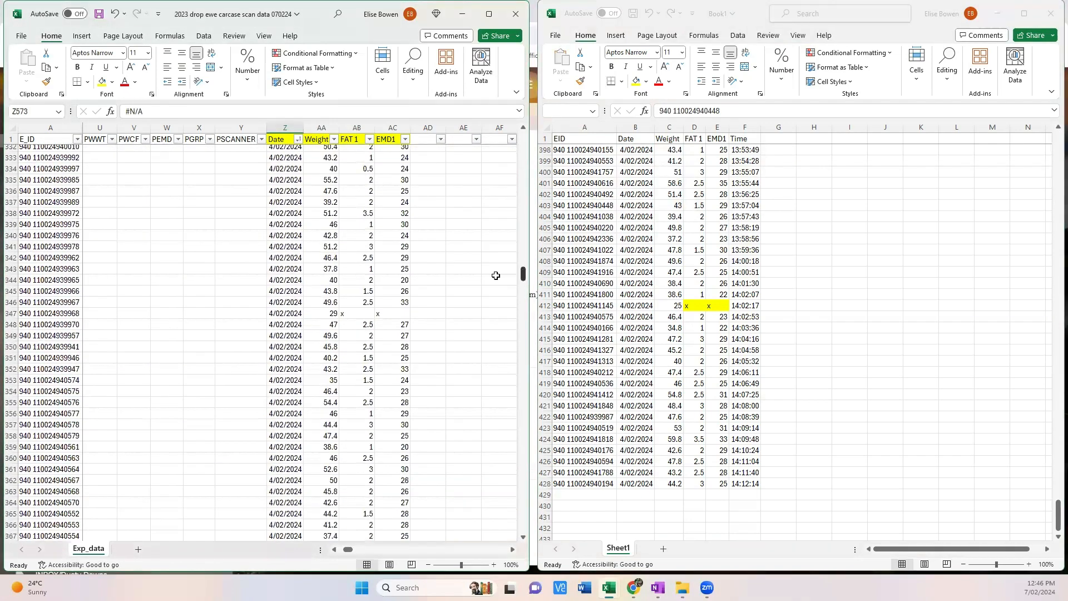
drag(351, 326, 386, 325)
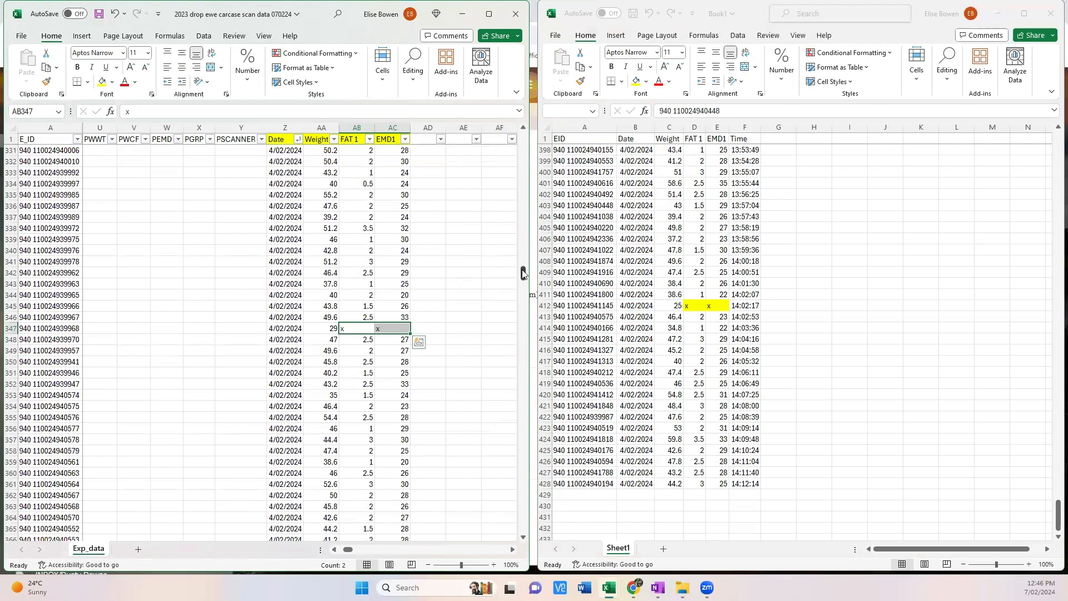
drag(523, 273, 527, 293)
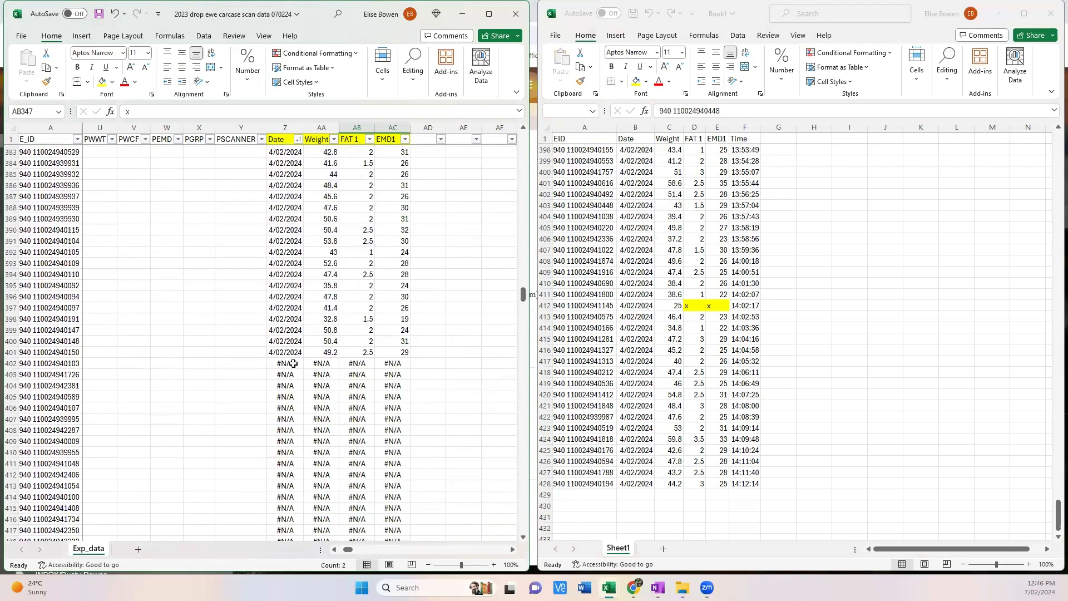
drag(294, 364, 383, 534)
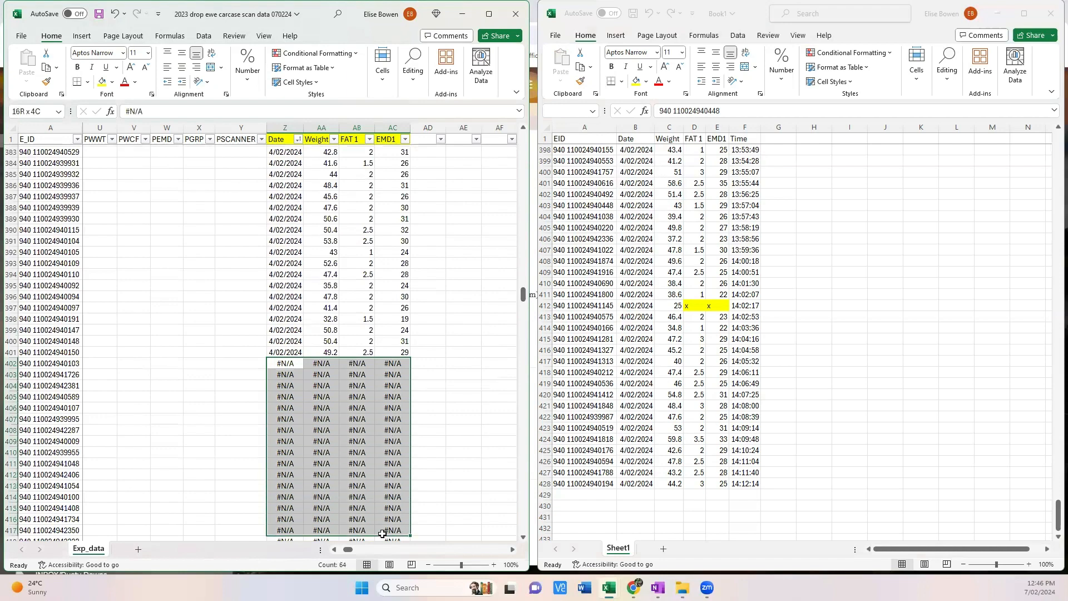
drag(285, 364, 377, 495)
Search Book1's EID column for the electronic ID copied from A402, without matching case or entire cell contents
click(46, 367)
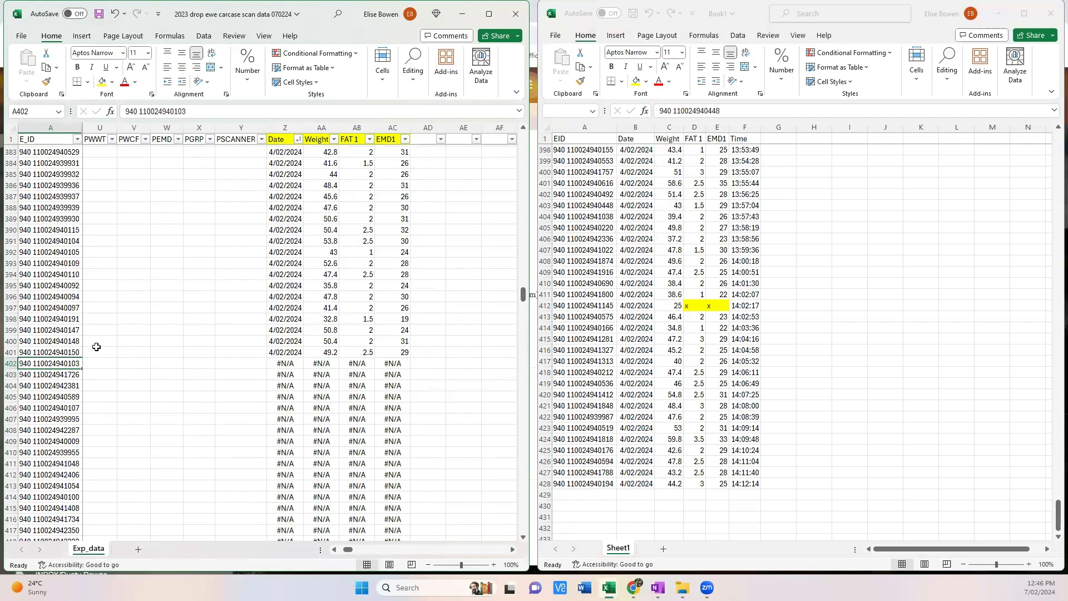
key(ctrl+c)
click(585, 127)
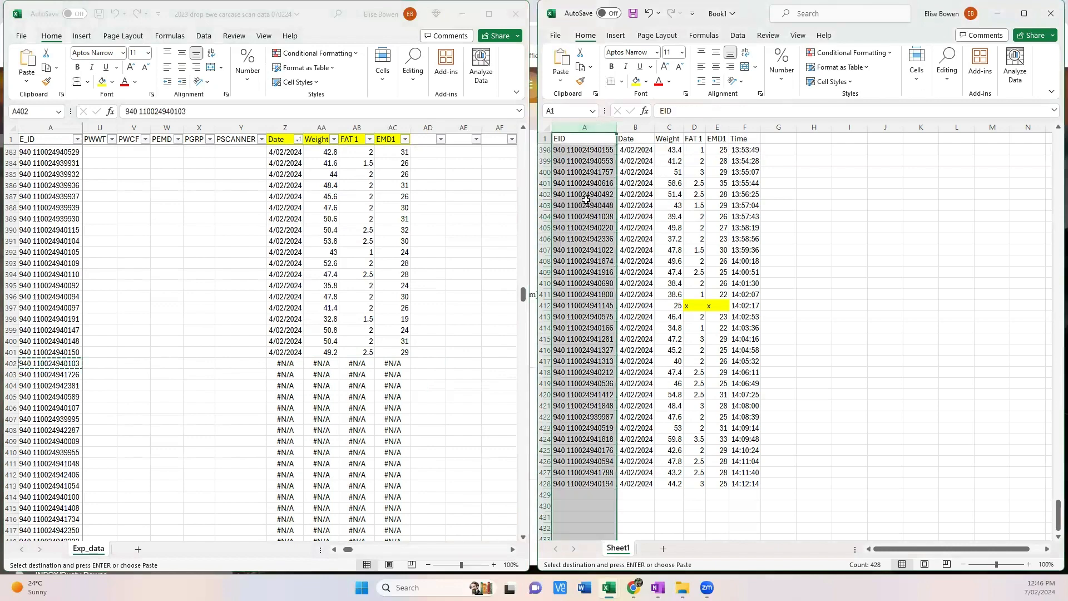
key(ctrl+v)
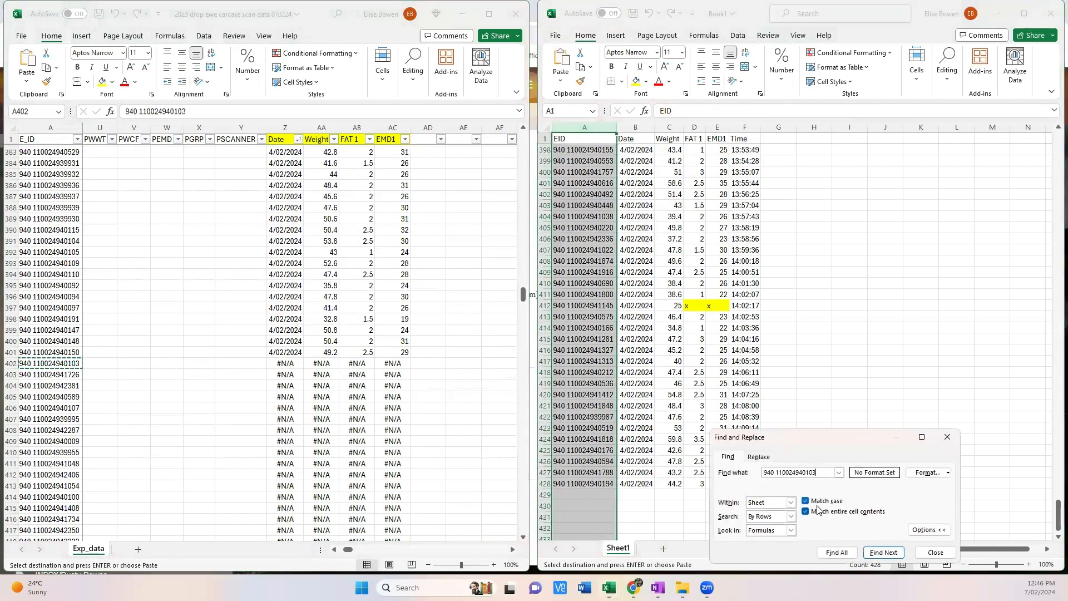
click(806, 511)
click(868, 550)
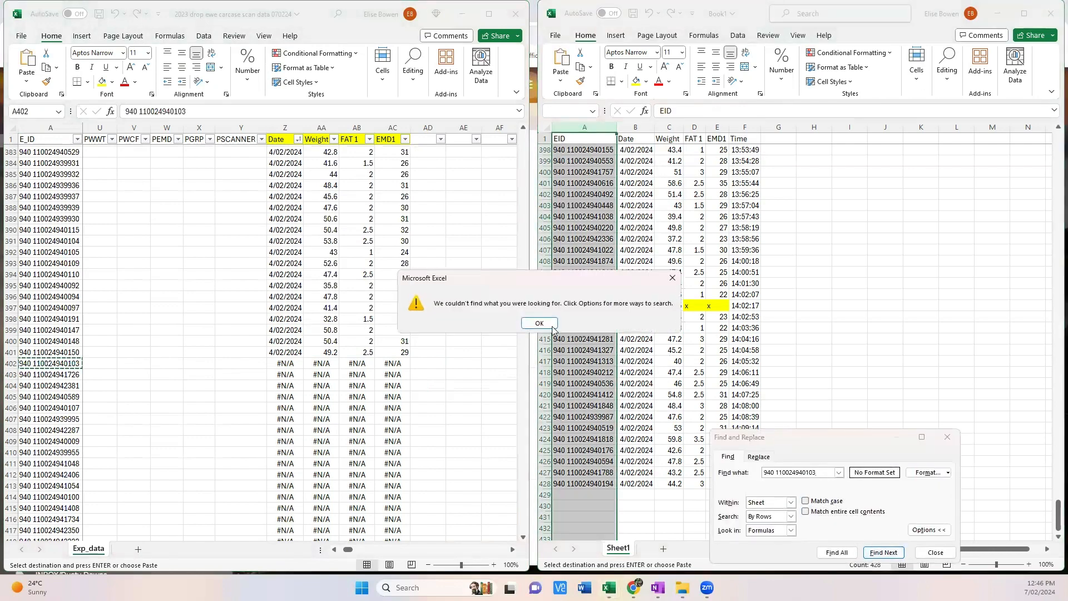
click(536, 323)
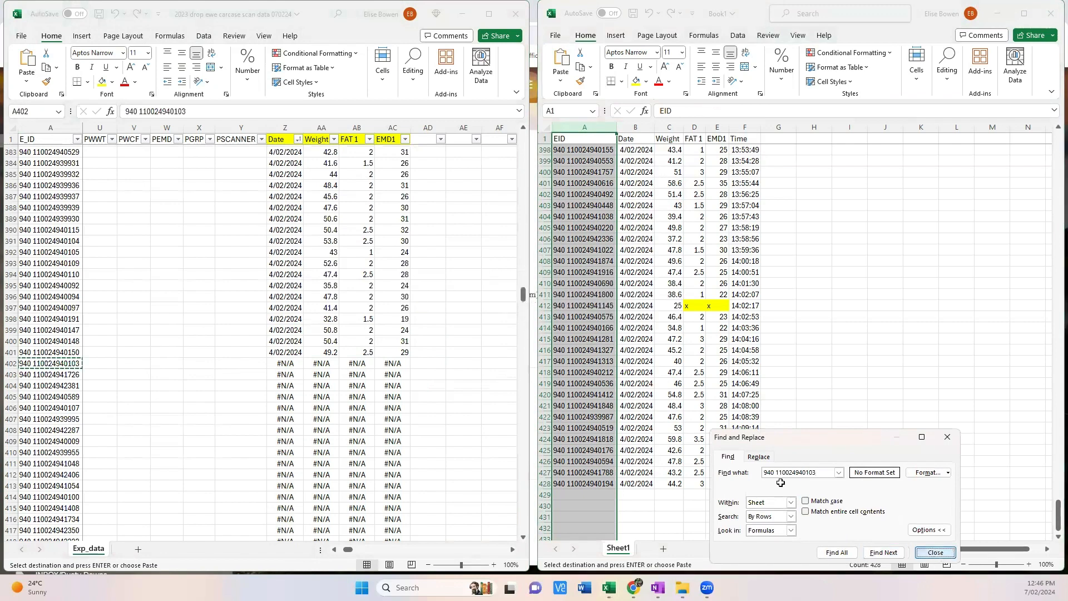
click(935, 552)
Clear all #N/A entries from the Date, Weight, FAT 1 and EMD1 columns in Z402:AC983 of the ewe workbook
click(291, 367)
drag(291, 367, 398, 397)
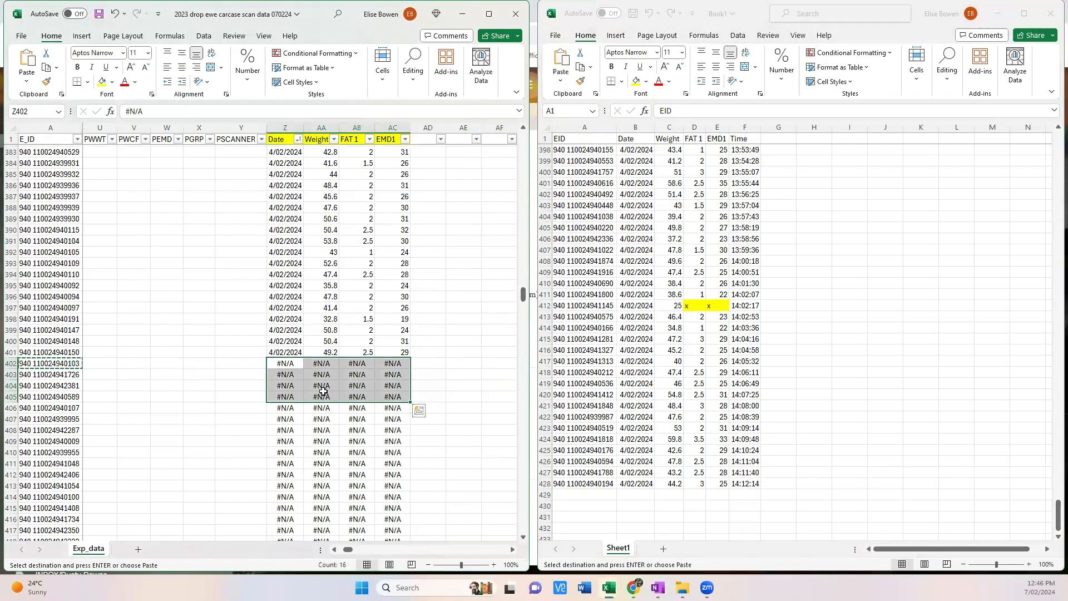
key(ctrl+shift+Down)
key(Delete)
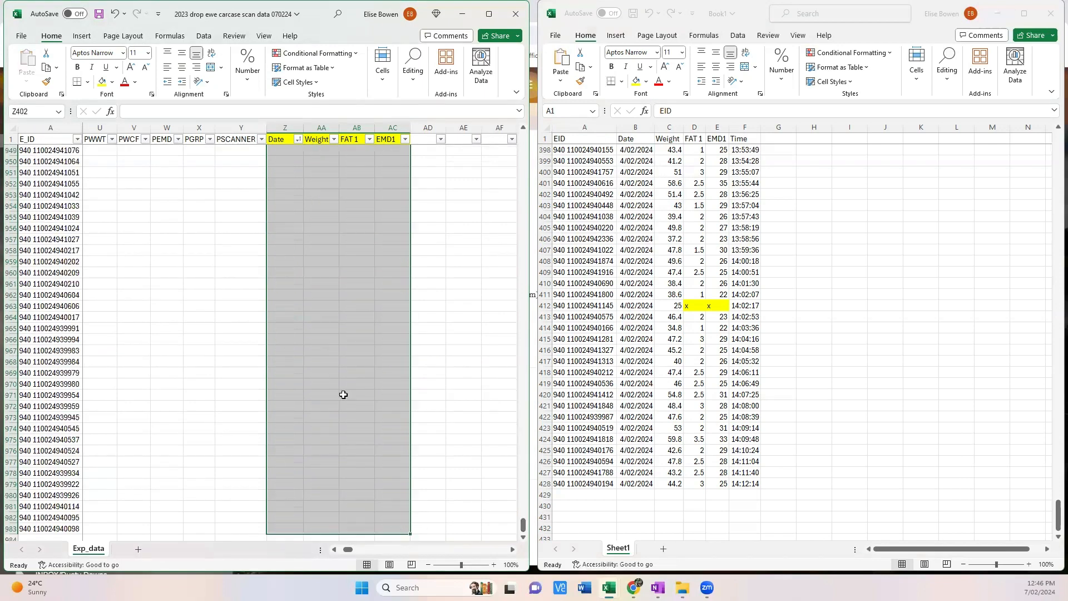
drag(524, 525, 518, 295)
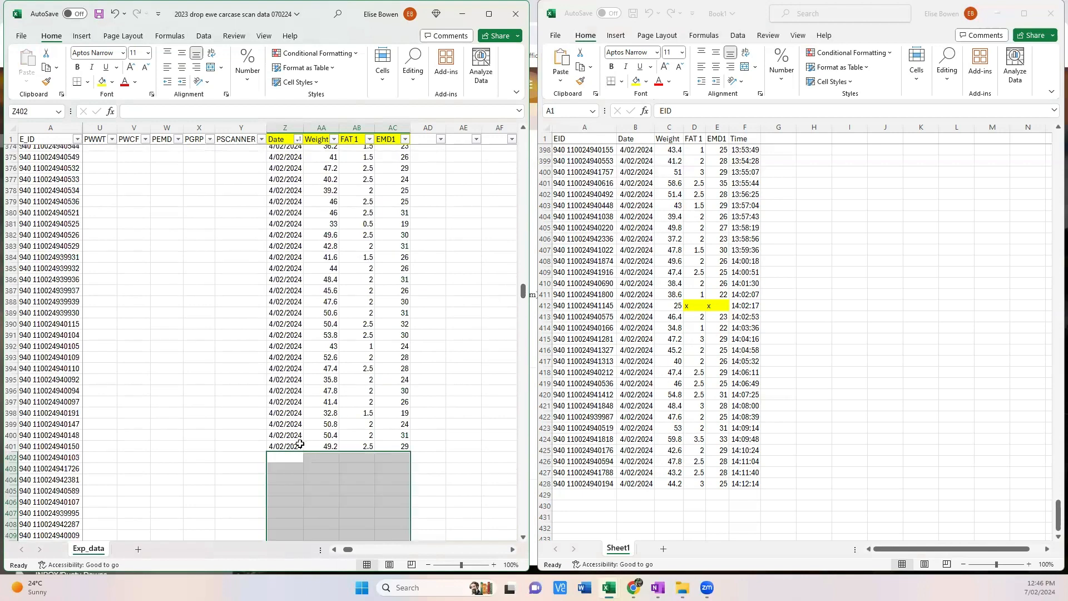
click(289, 447)
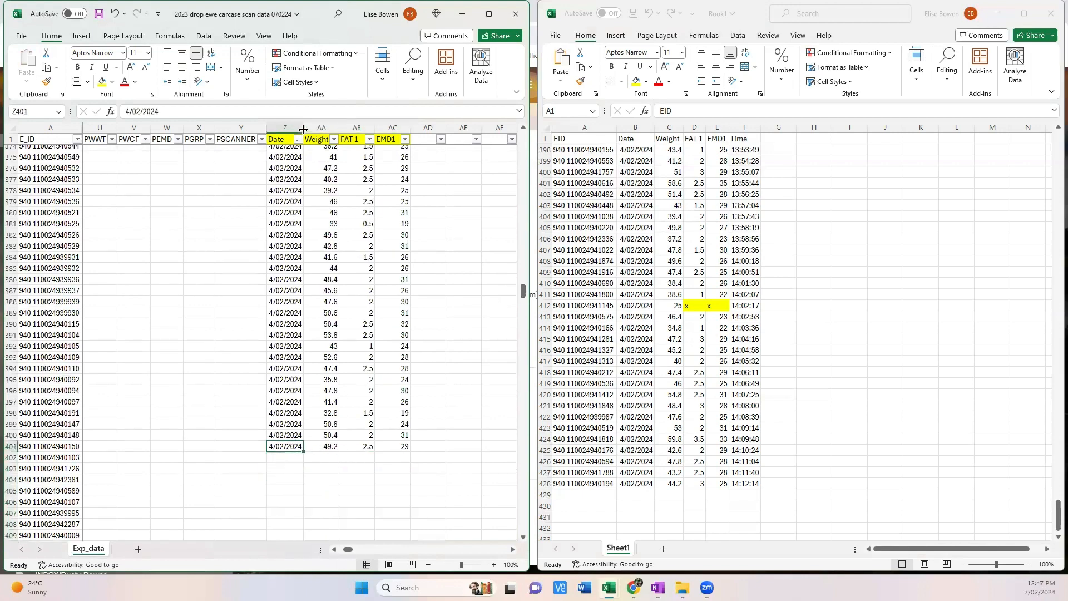
Replace every x in the Date to EMD1 columns (Z:AC) with a blank, matching case and entire cell contents
drag(295, 129, 393, 128)
key(ctrl+f)
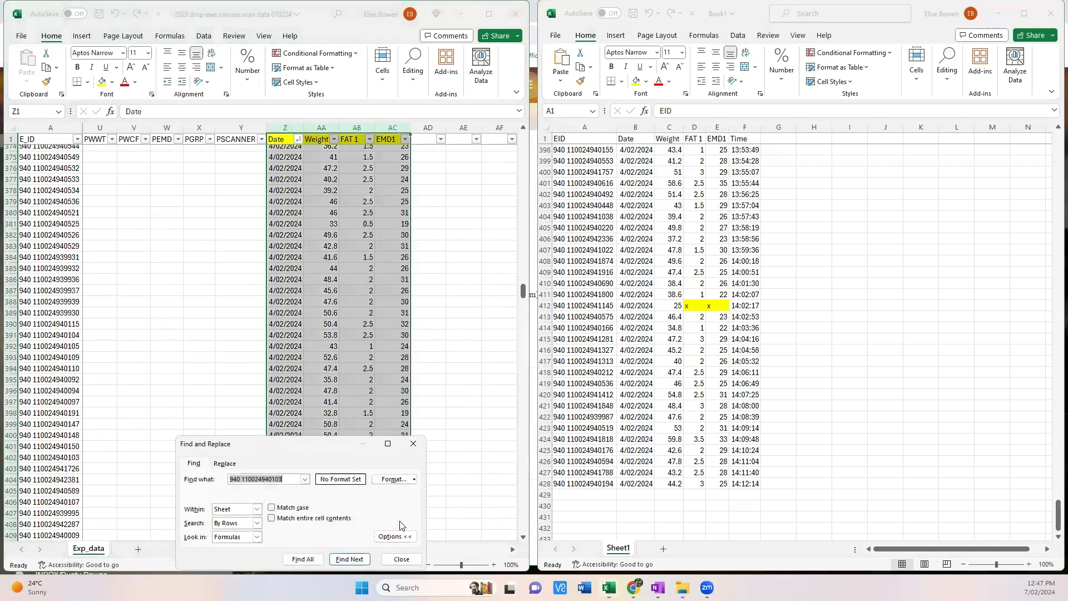
text(x)
click(271, 507)
click(271, 518)
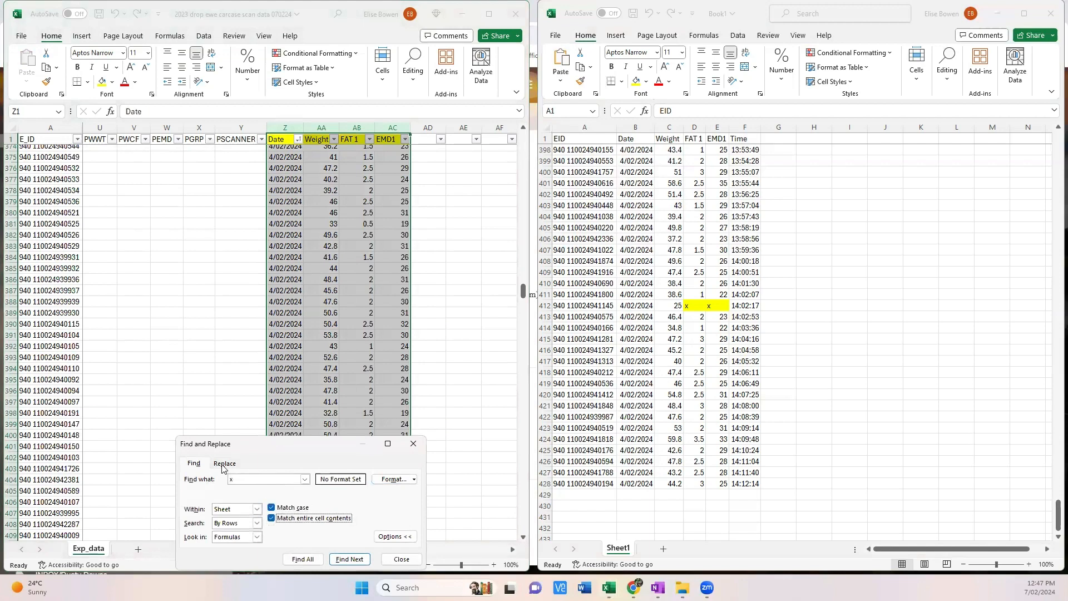
click(225, 463)
click(241, 491)
text(x)
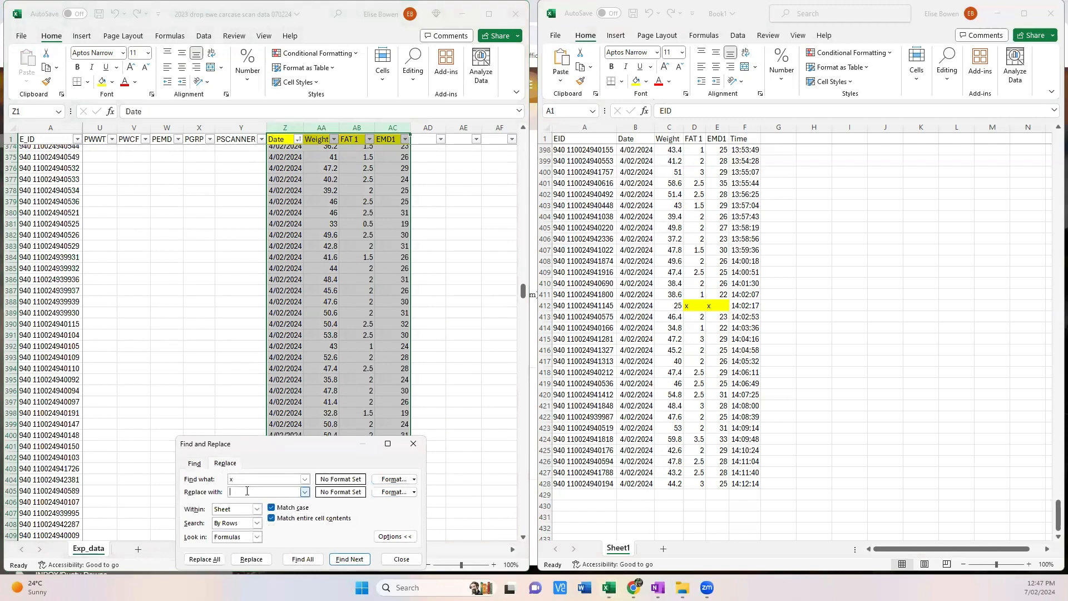
click(205, 560)
click(527, 329)
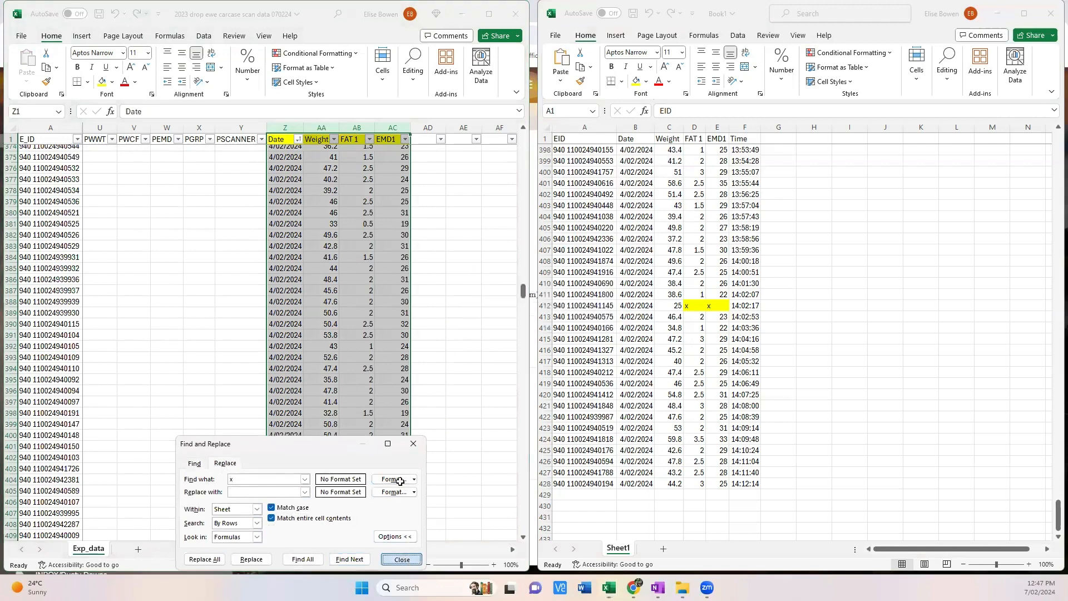
click(402, 559)
click(392, 436)
drag(525, 293, 522, 131)
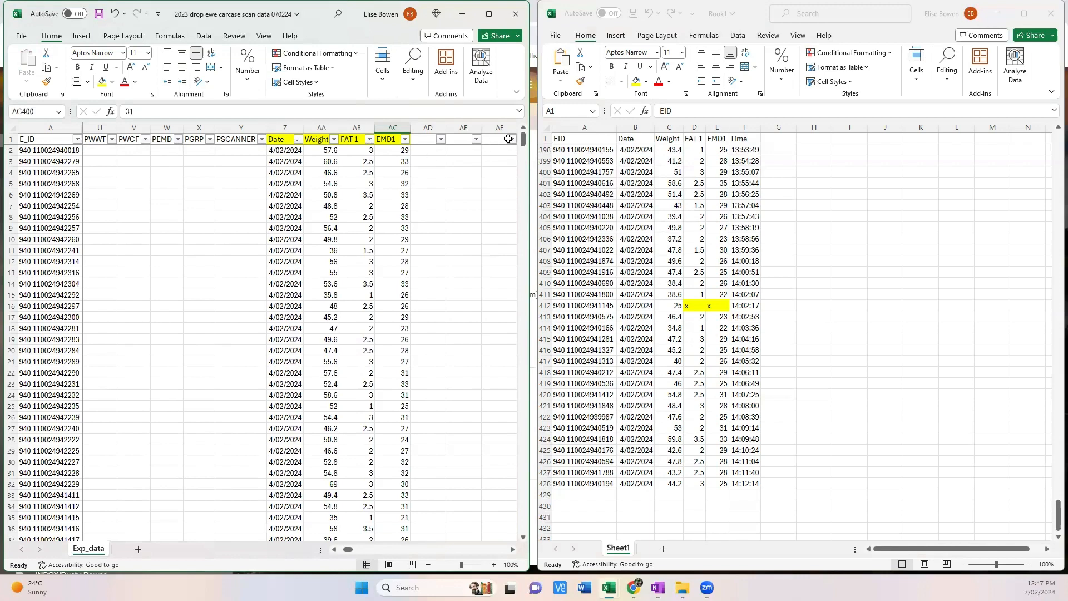
Compare the last filled scan row in the ewe workbook, row 401, with the last EID record in Book1, row 428
drag(524, 141, 526, 307)
click(8, 231)
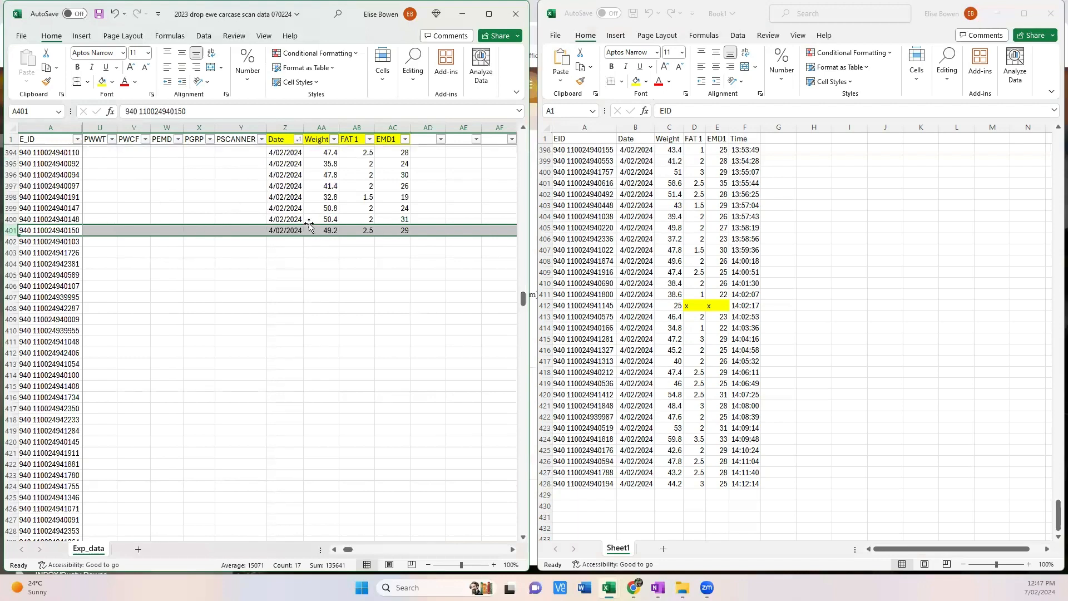
click(745, 440)
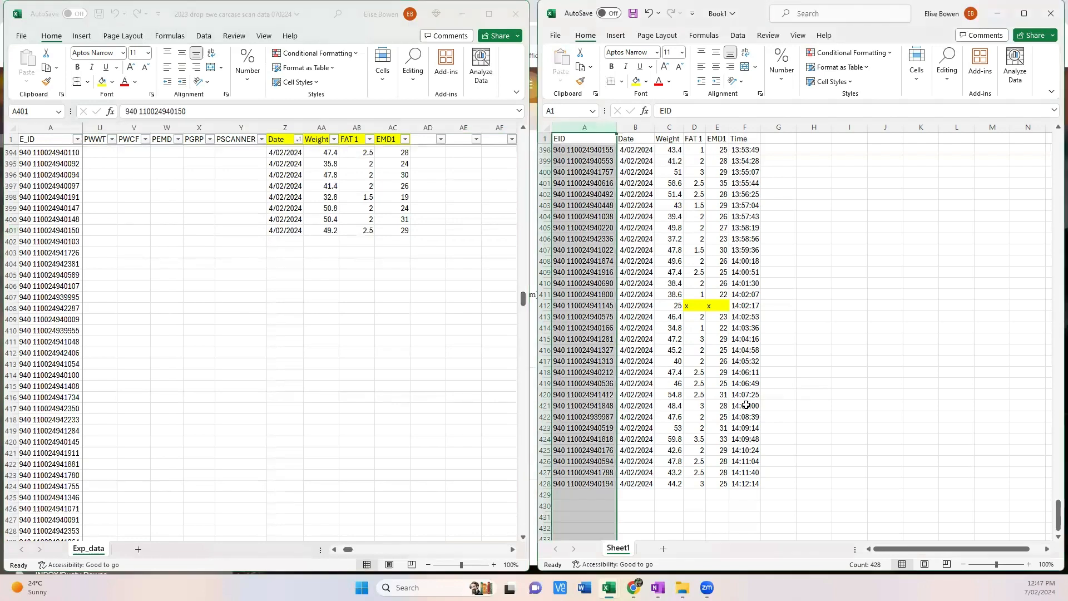
click(541, 483)
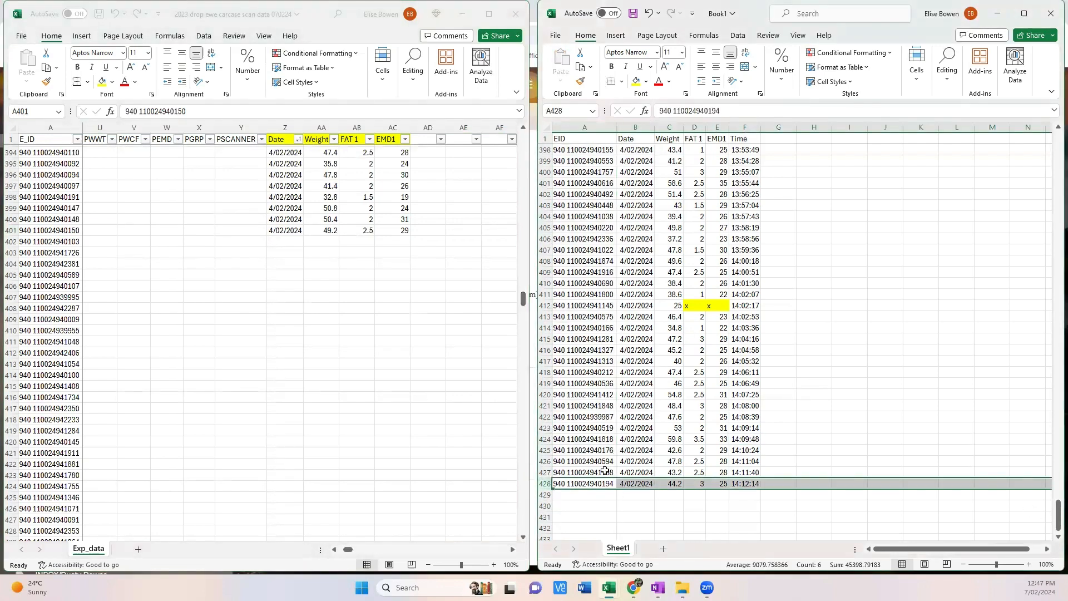
click(567, 499)
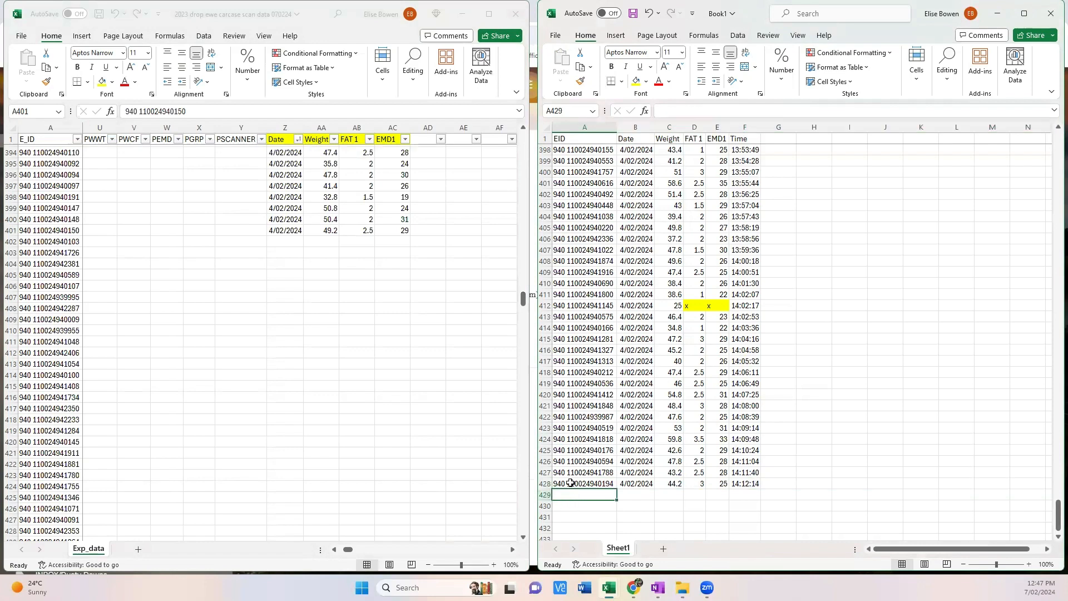
click(571, 483)
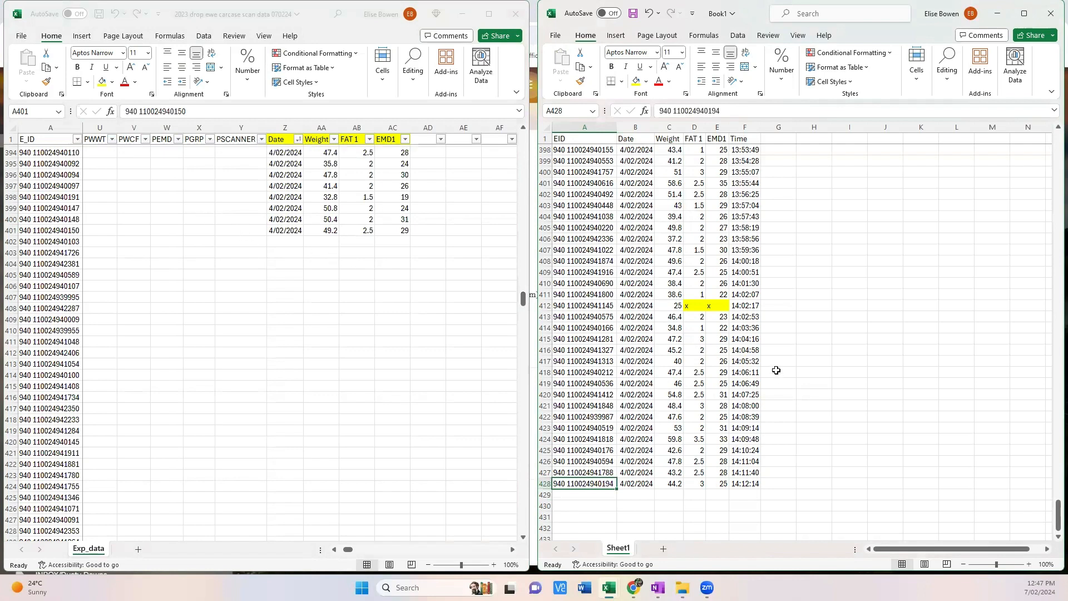
click(781, 482)
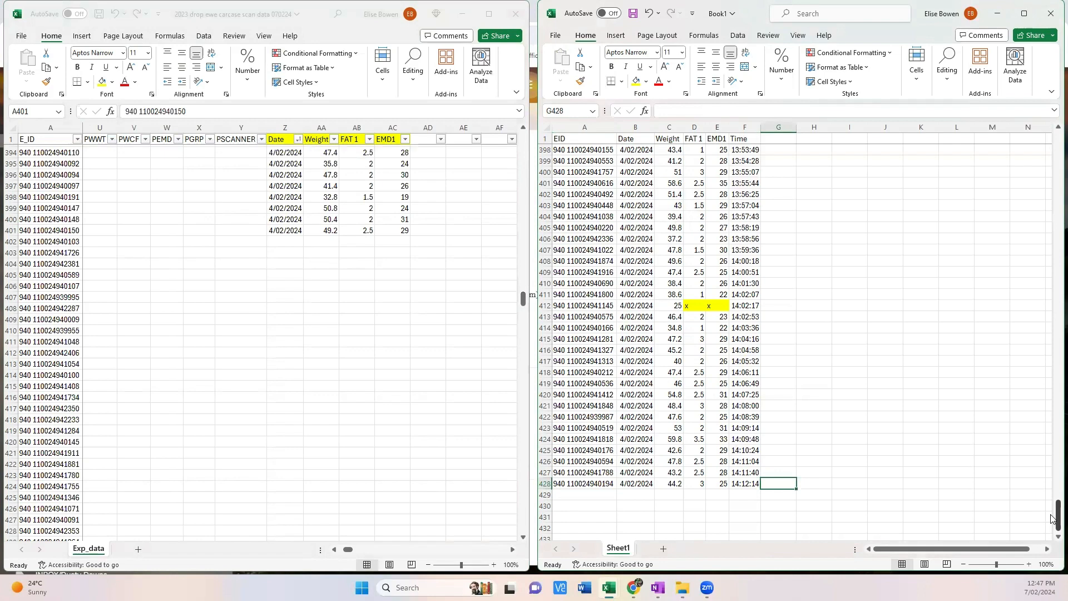
click(590, 127)
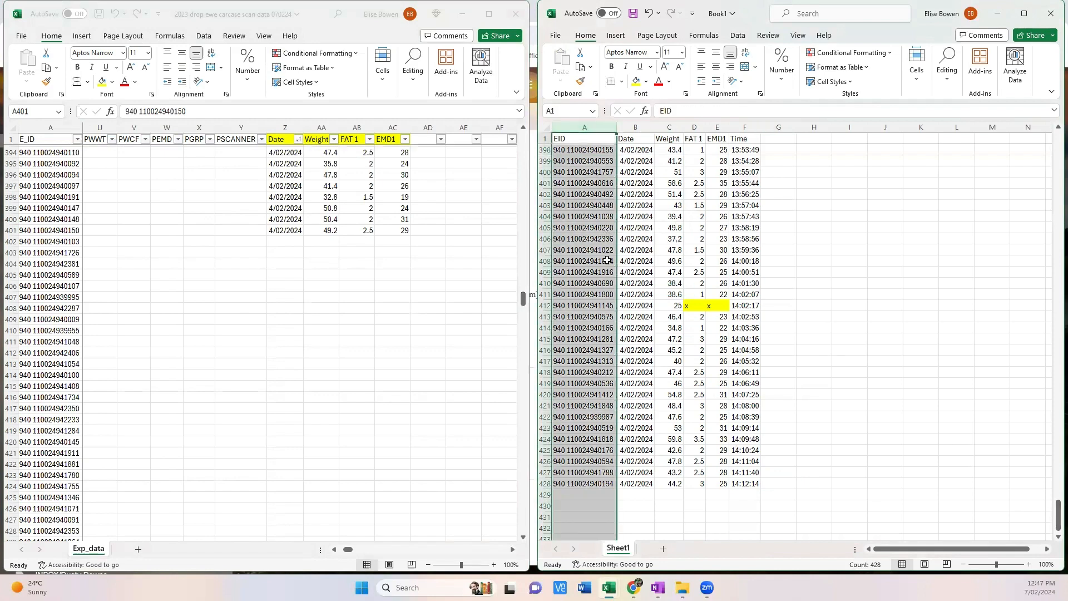
click(608, 261)
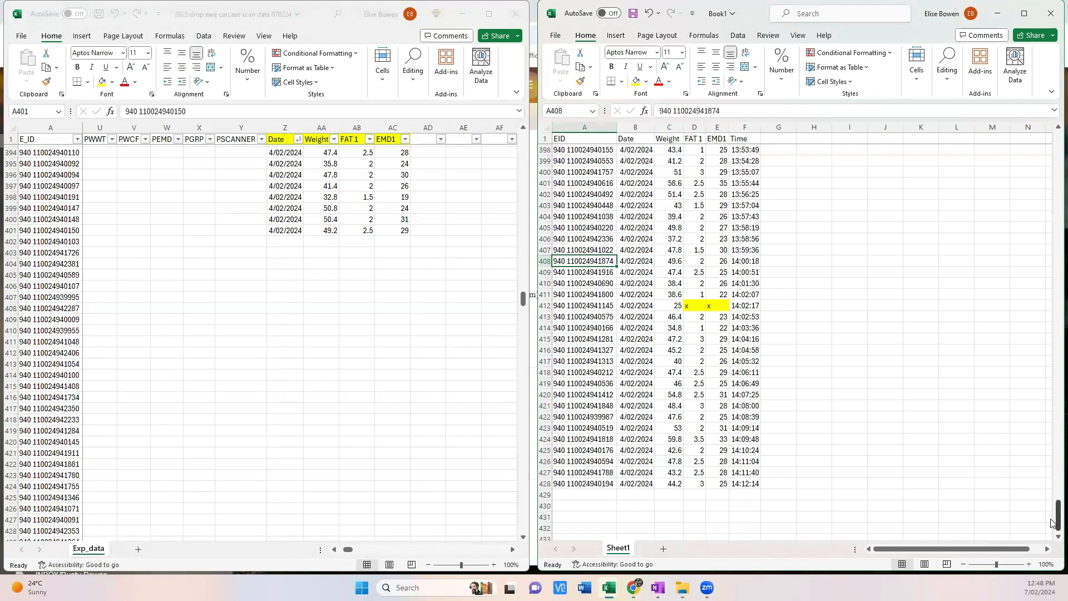
Start a VLOOKUP formula in Book1's cell G2 with the EID in A2 as the lookup value
drag(1052, 528, 1051, 146)
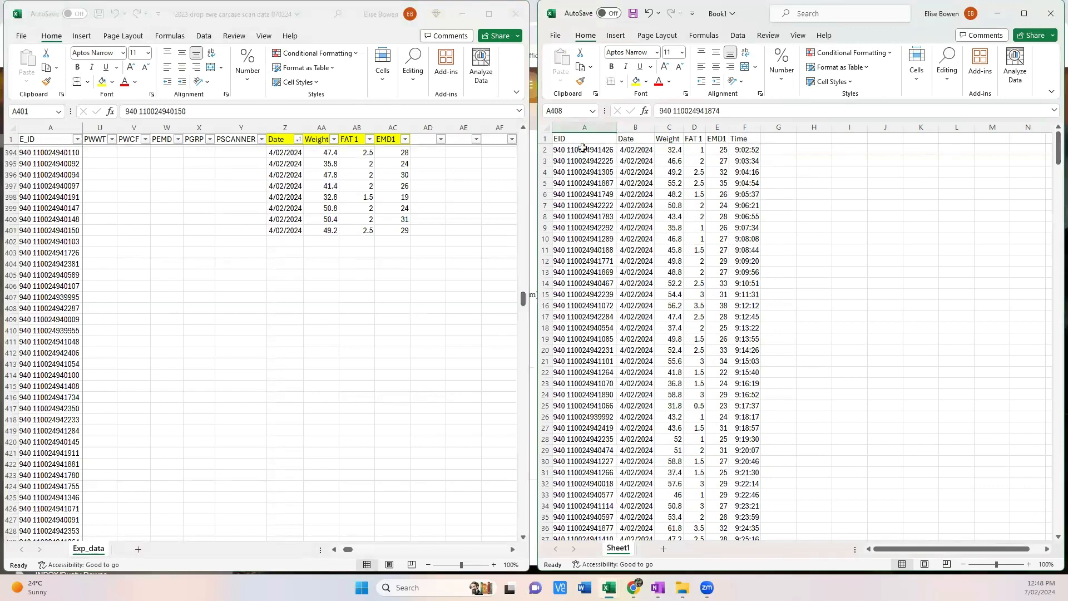
click(775, 150)
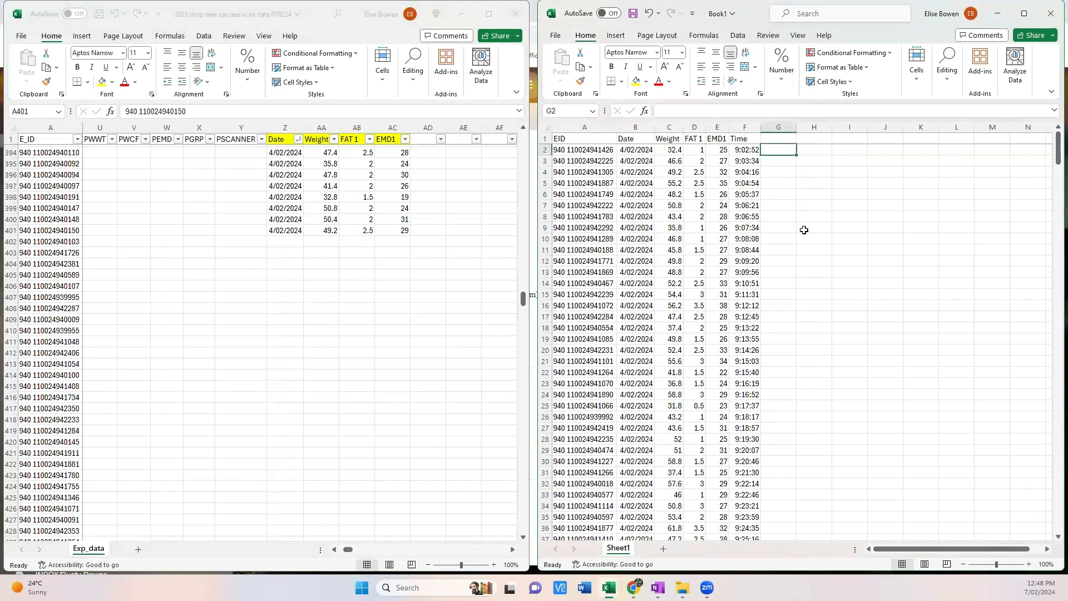
text(=vl)
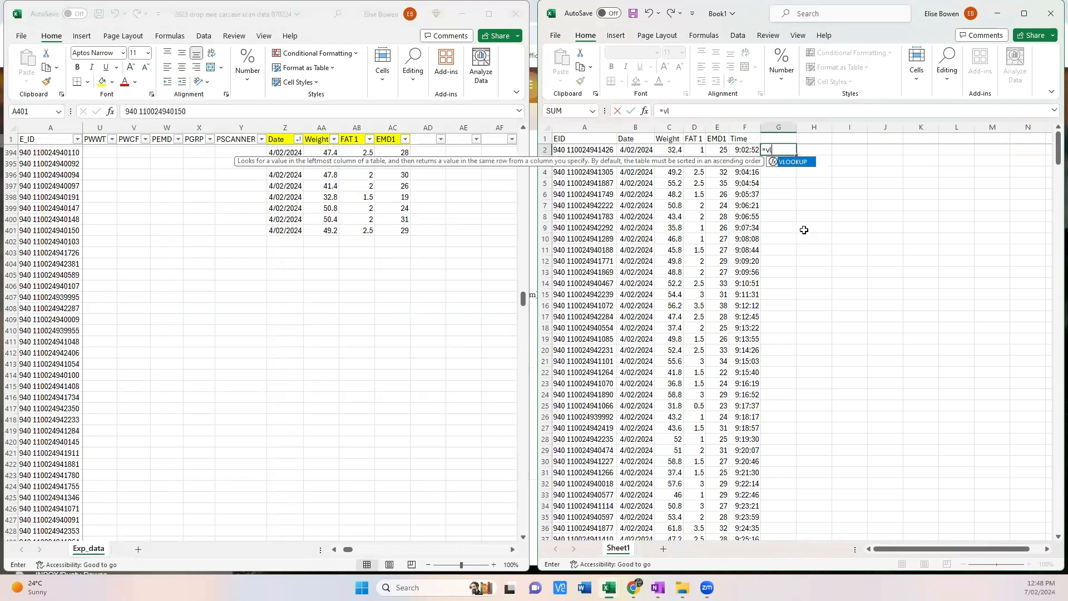
double_click(793, 162)
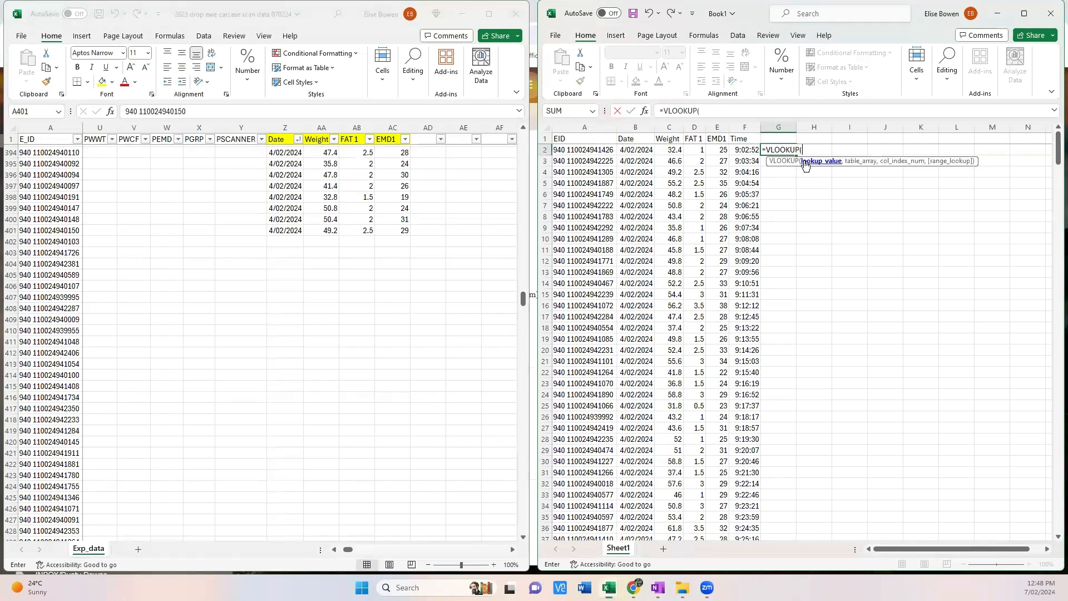
click(598, 151)
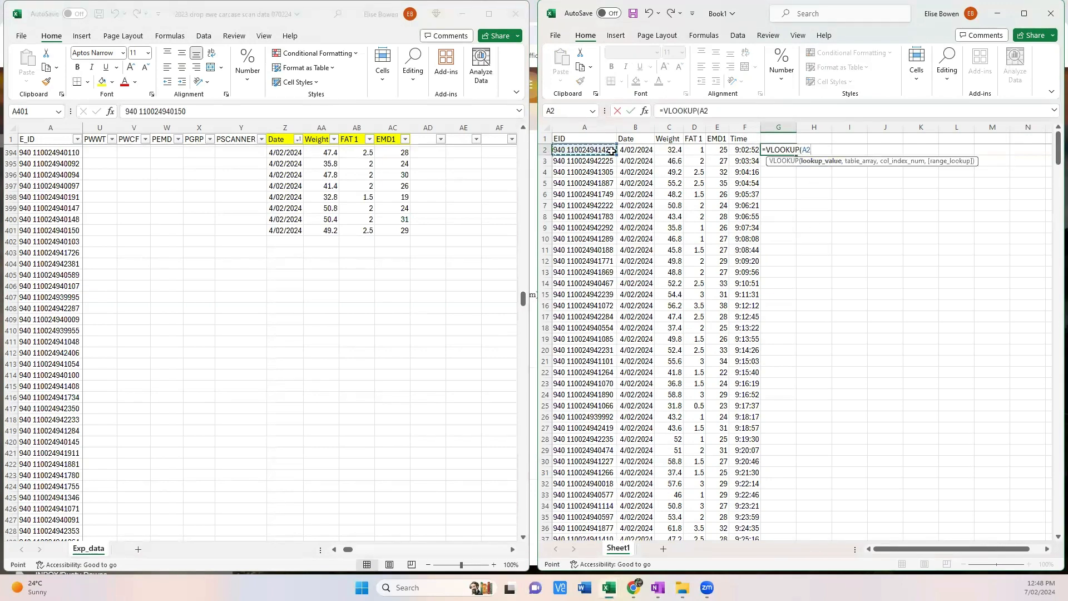
text(,)
Set the lookup's table array to the E_ID range $A$2:$A$983 on Exp_data in the ewe workbook
click(61, 229)
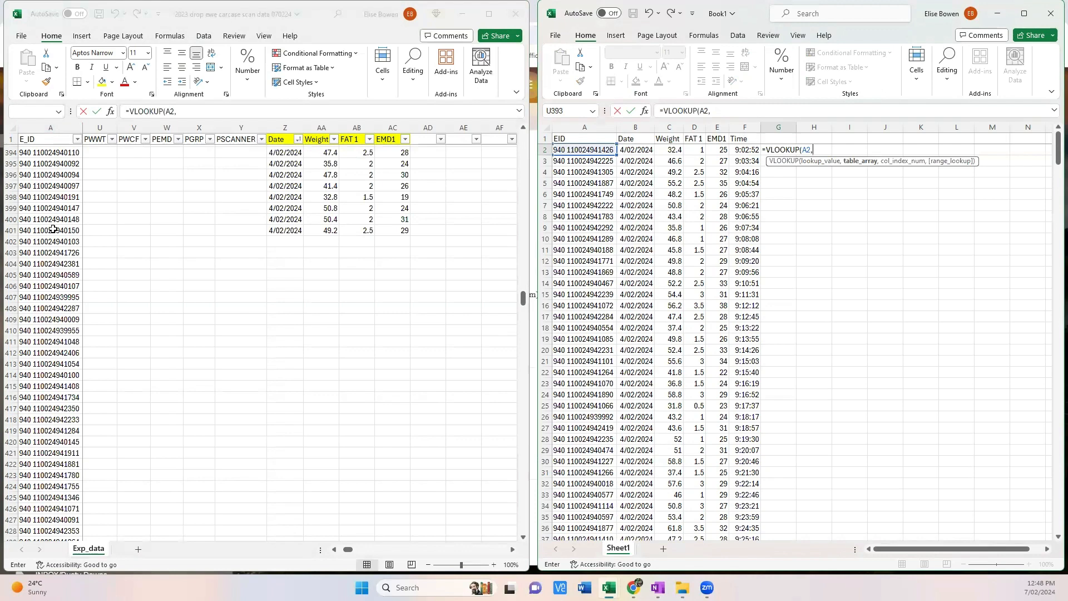
drag(525, 305, 524, 303)
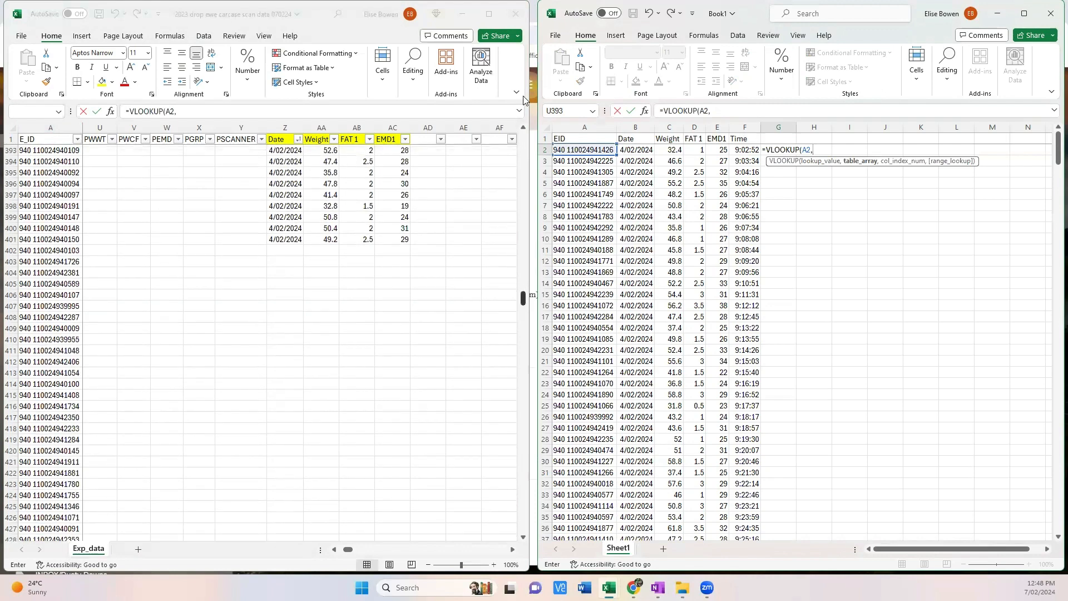
click(35, 139)
key(ctrl+Home)
click(50, 155)
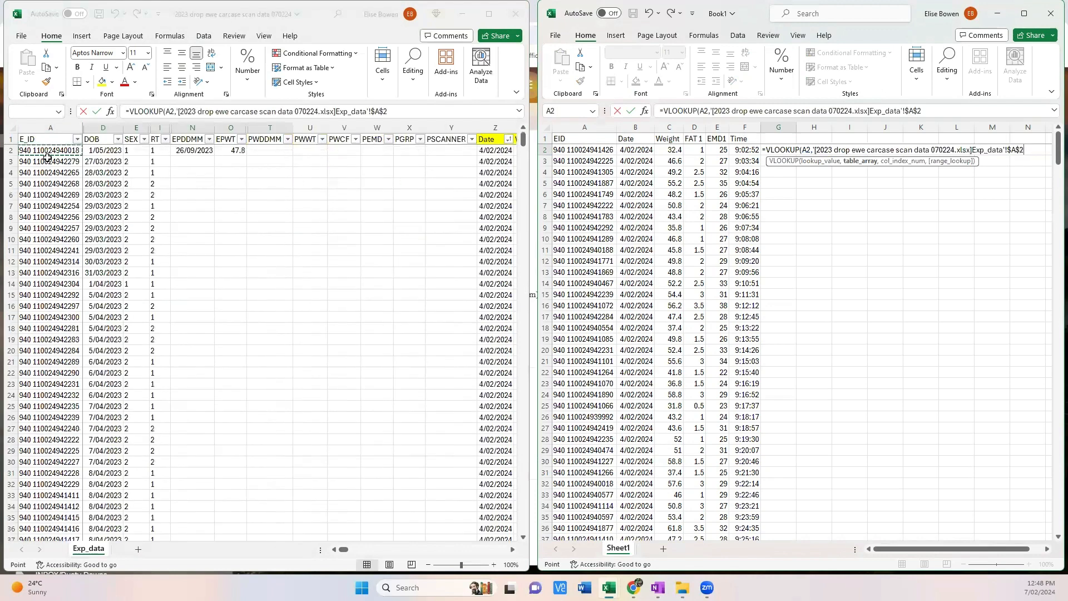
drag(52, 154, 59, 520)
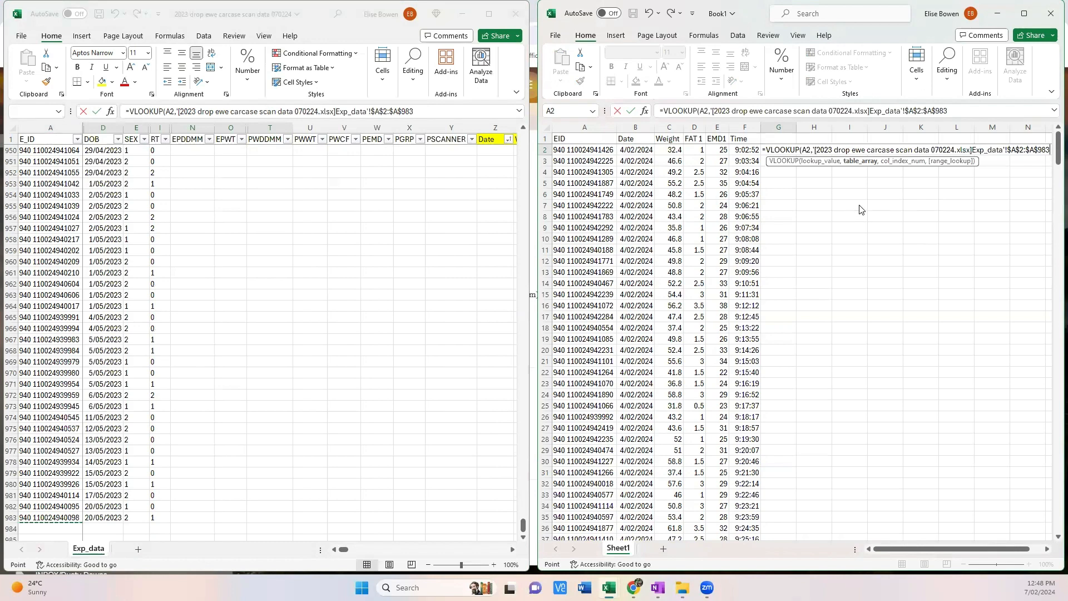
Complete the G2 lookup with column index 1 and an exact match (FALSE)
text(,)
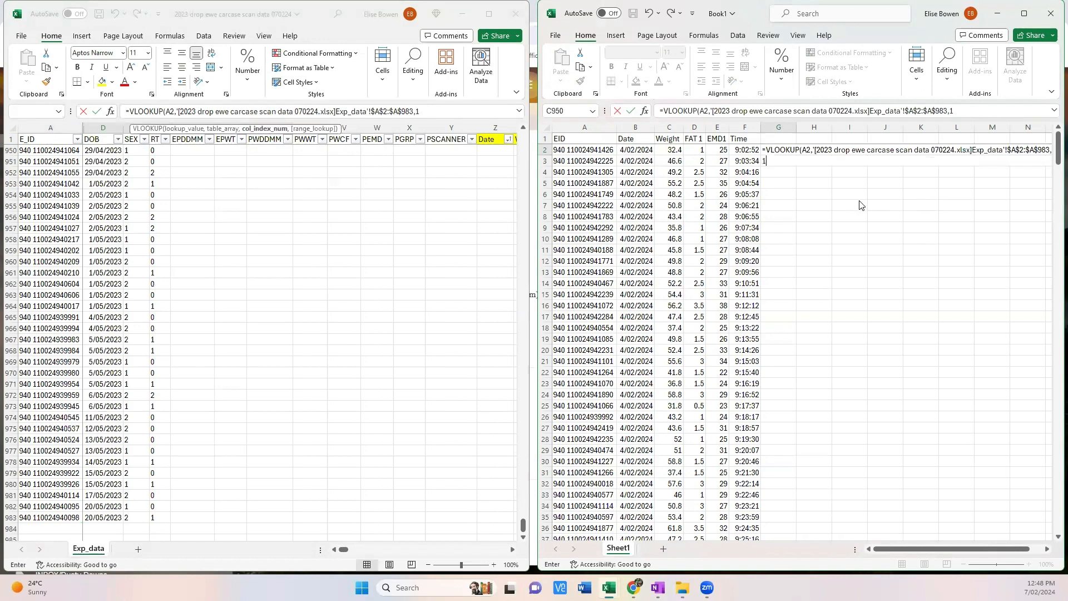
text(1,f)
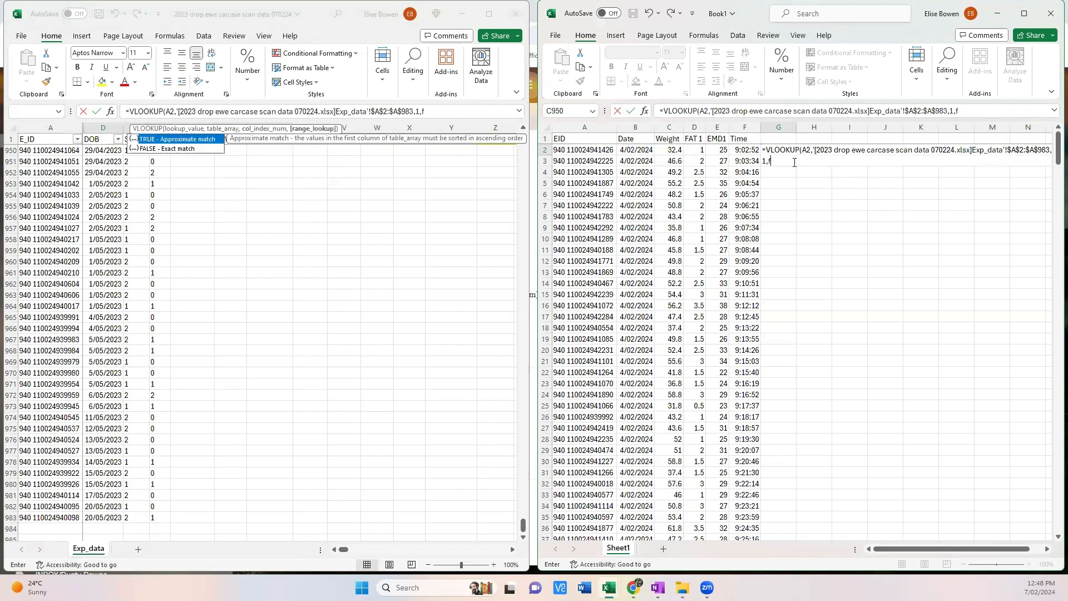
double_click(153, 150)
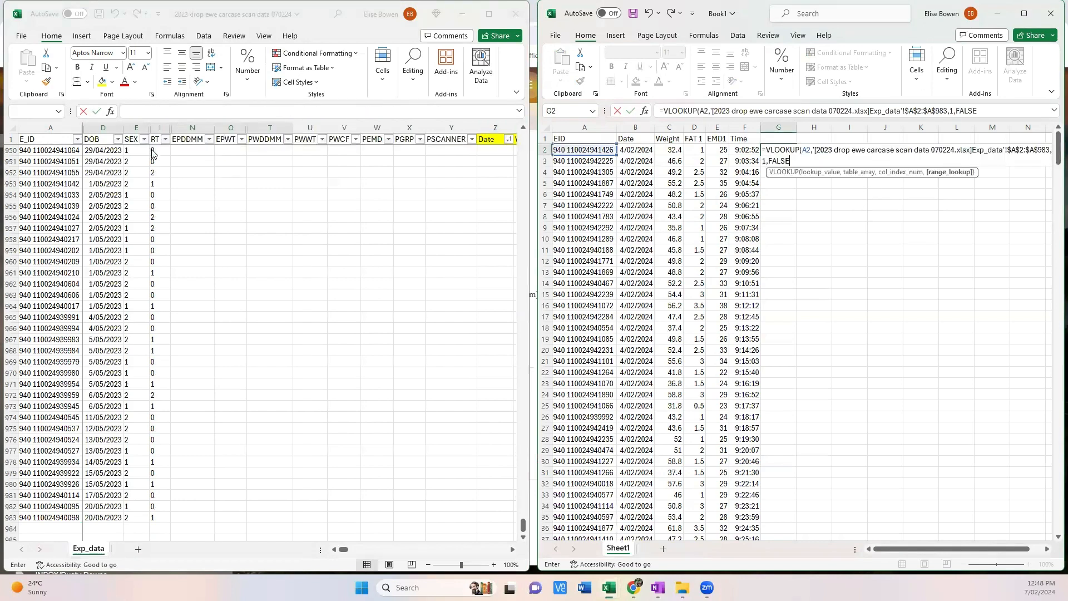
key(Return)
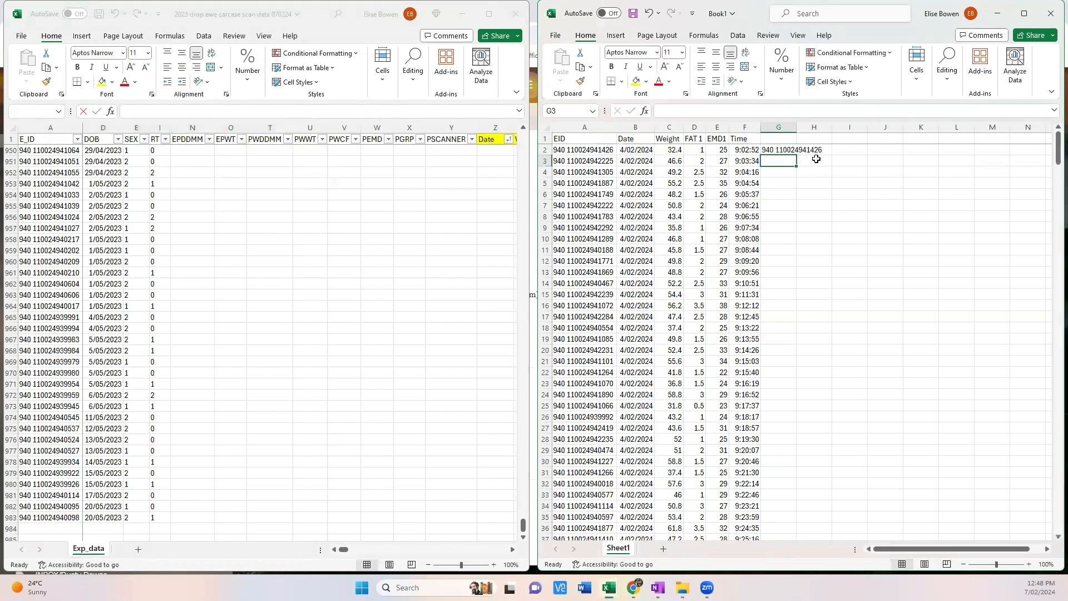
Fit column G to its contents and lock the column of the lookup value in G2 as $A2
double_click(797, 124)
key(Up)
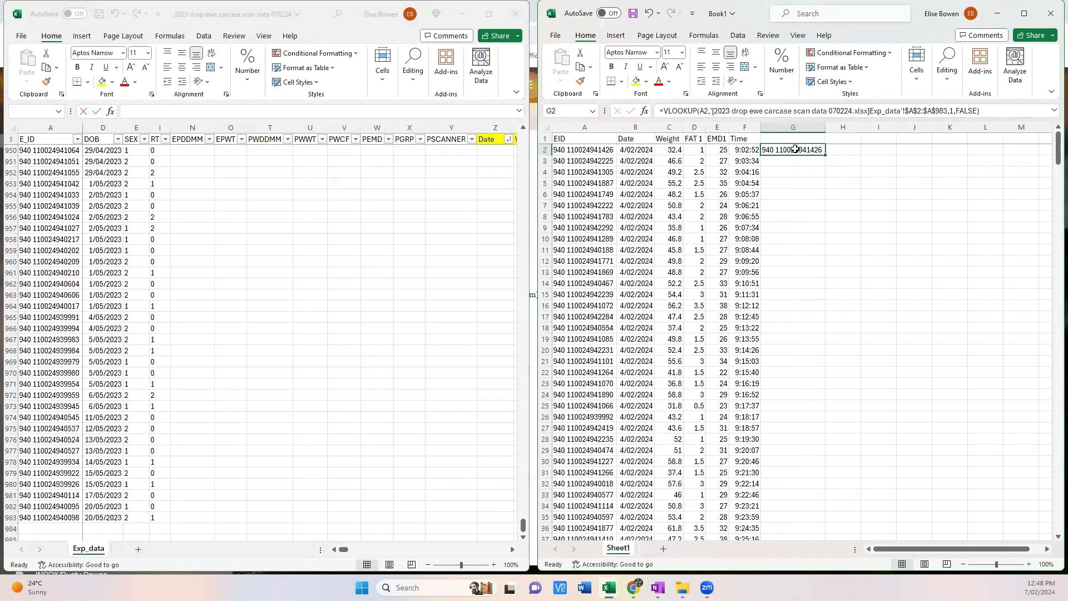
click(702, 110)
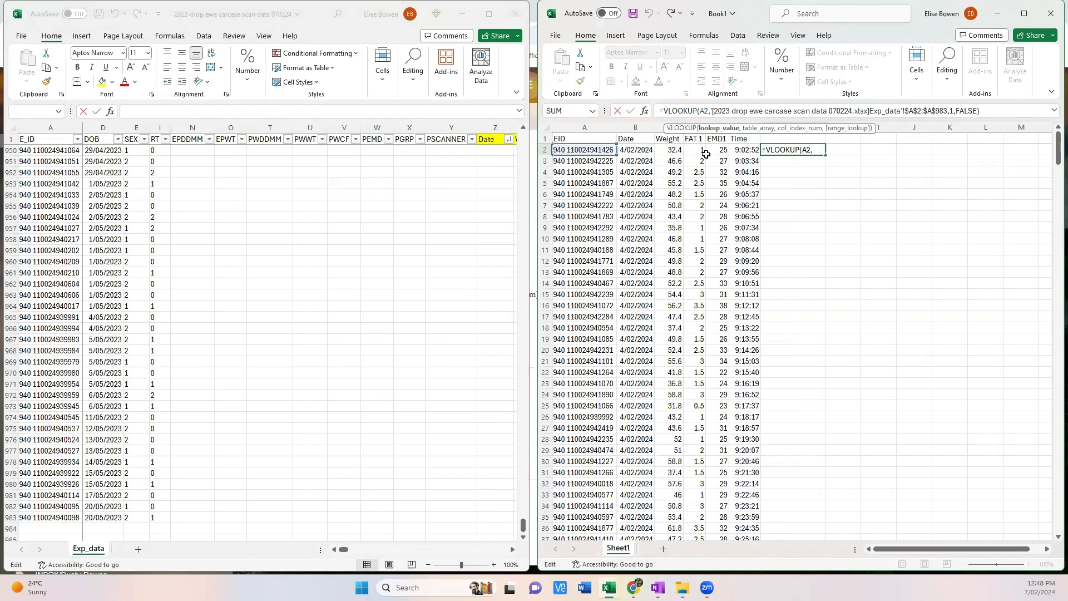
text($)
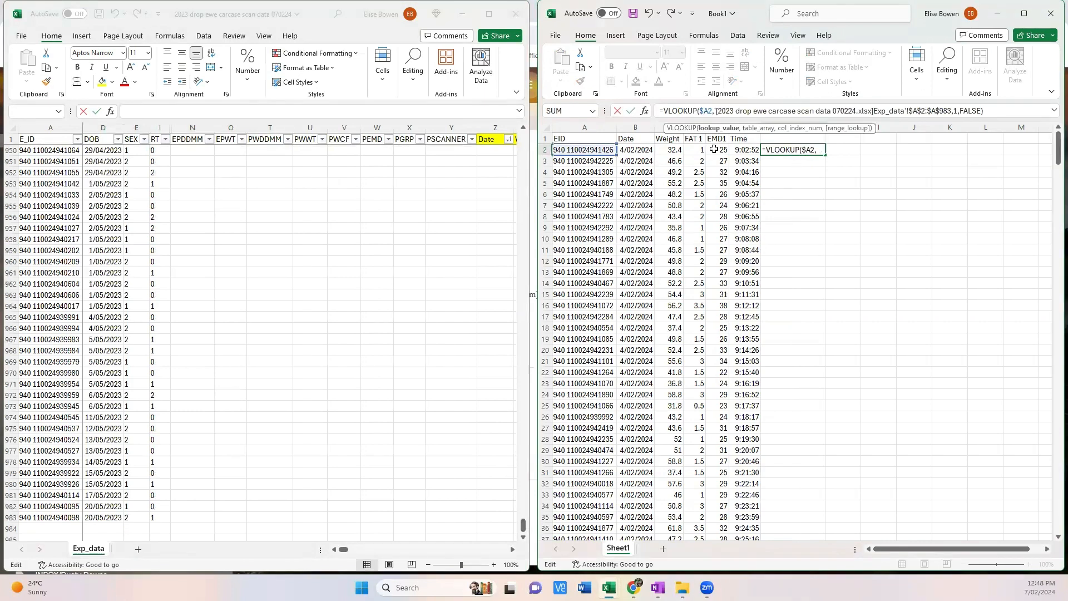
key(Return)
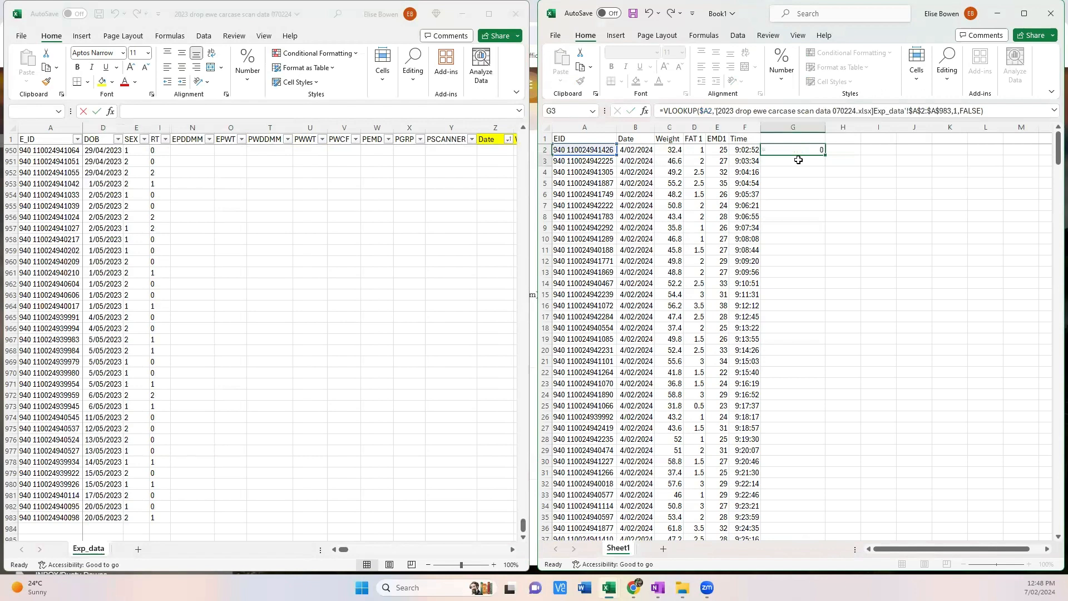
Fill the G2 lookup formula down column G to the last record in row 428
click(812, 149)
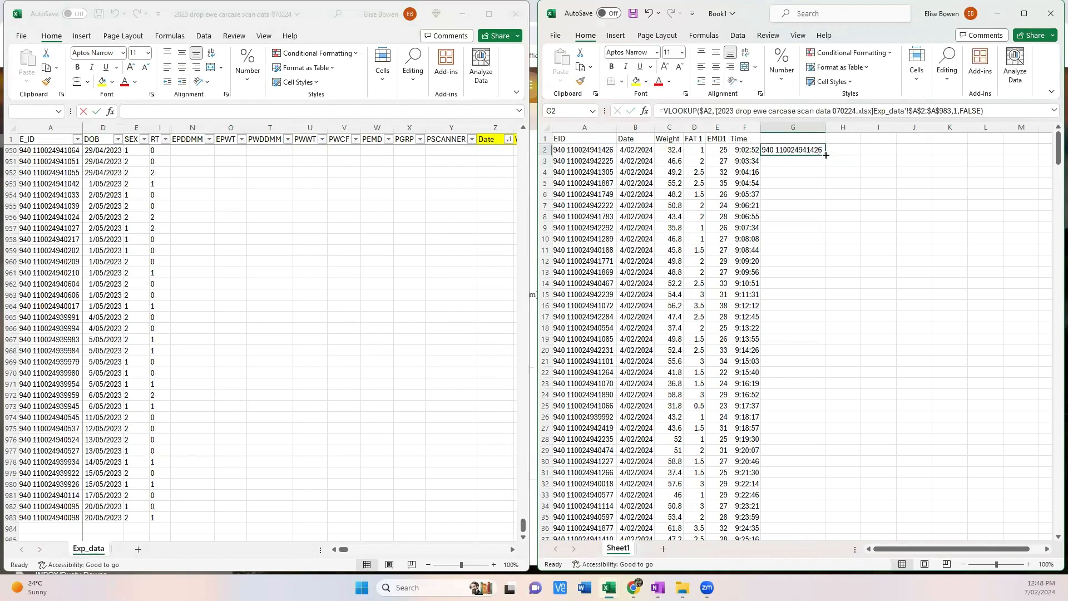
double_click(825, 155)
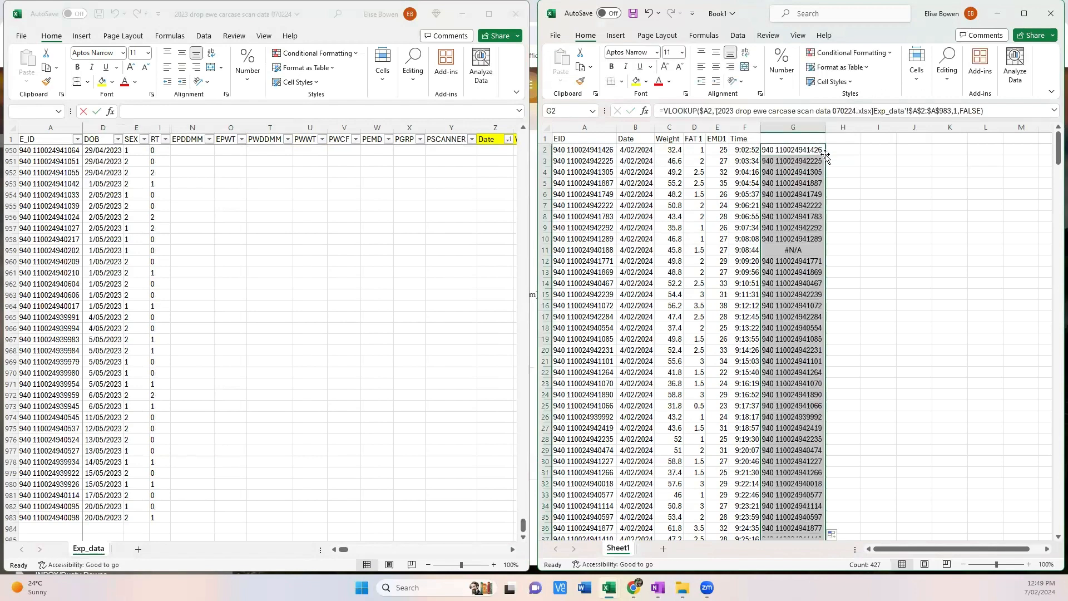
drag(1052, 146, 1049, 534)
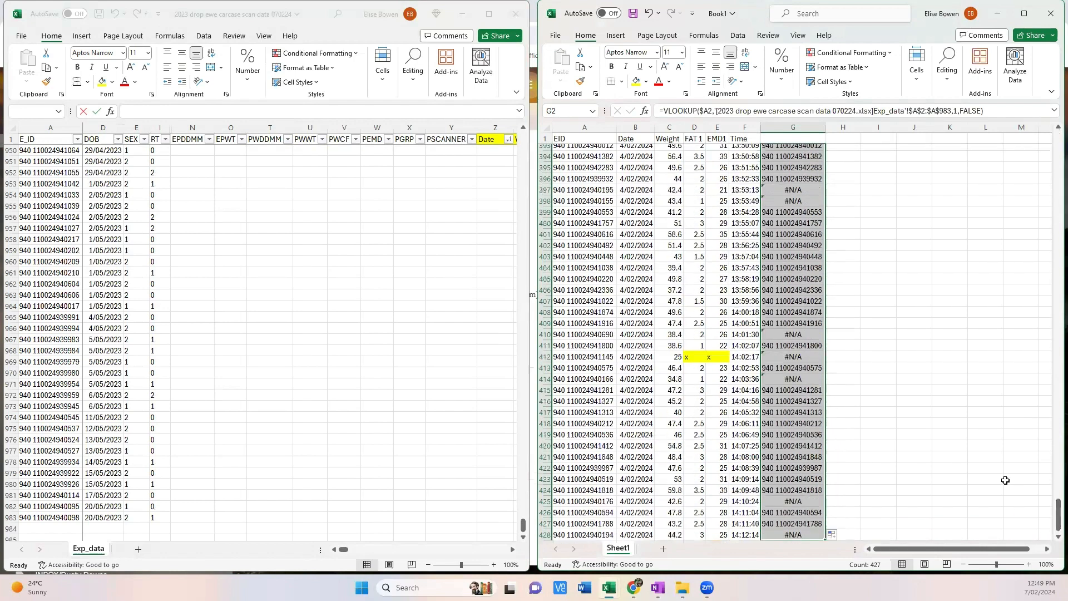
scroll(835, 288, down, 3)
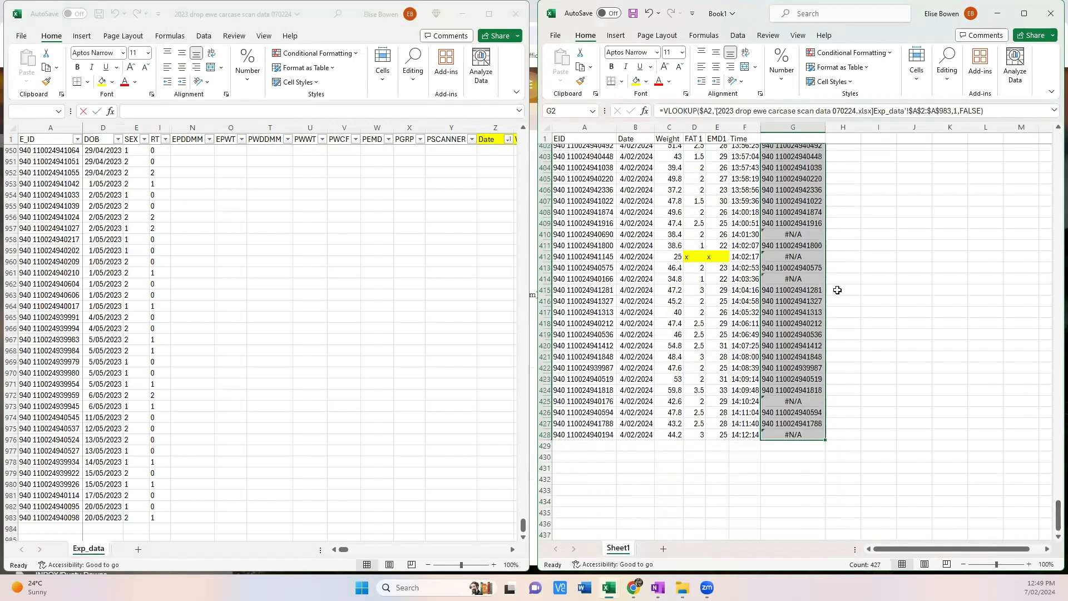
Replace the lookup formulas in G2:G428 with their plain values
right_click(784, 206)
click(812, 251)
right_click(796, 201)
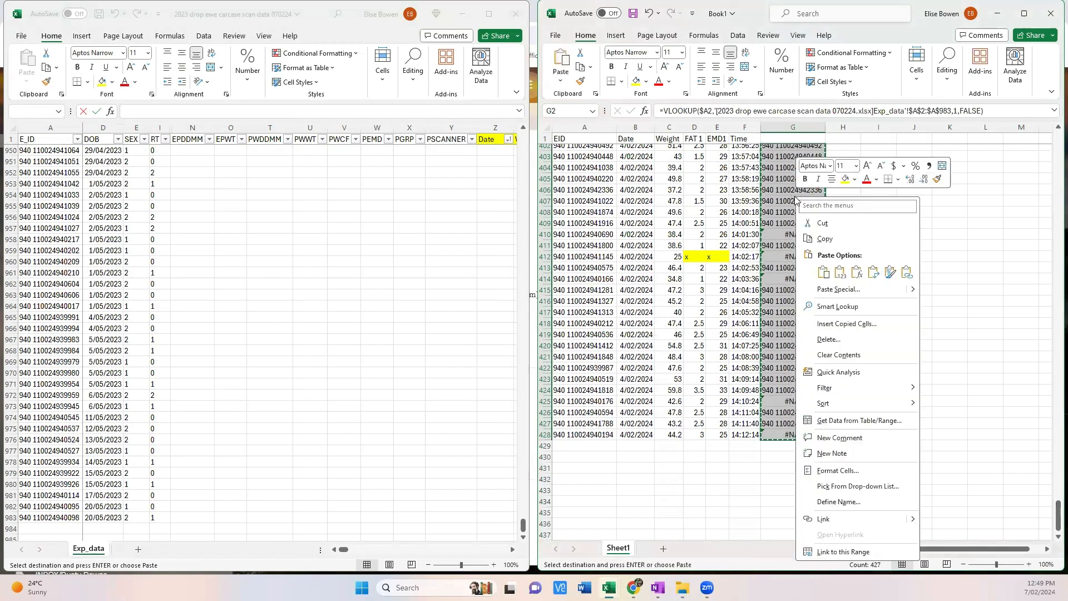
click(844, 267)
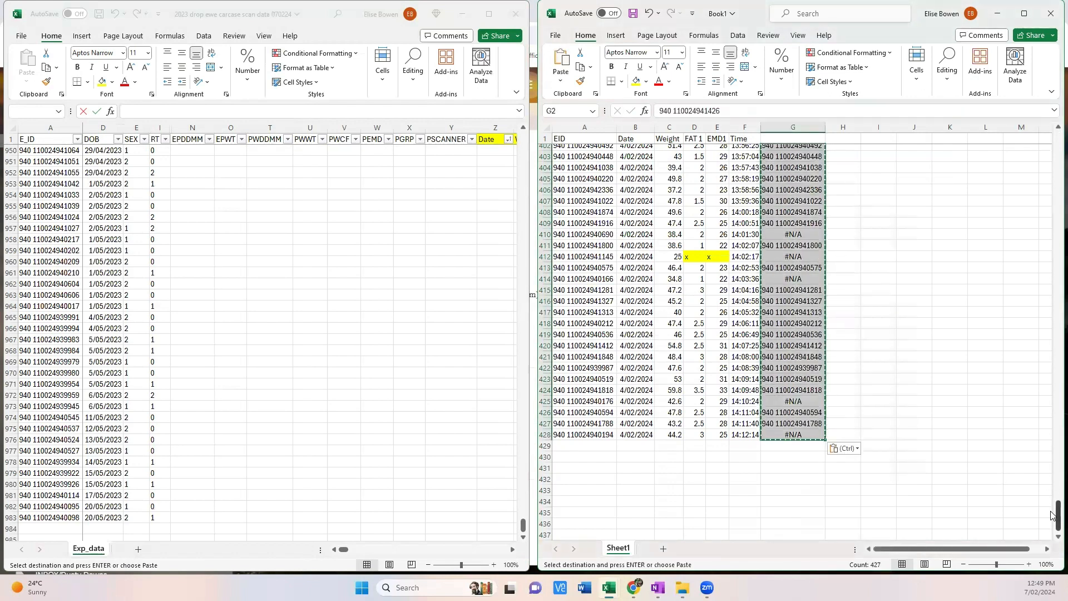
Add filters to Book1's header row and sort the records by column G from A to Z
drag(1055, 516, 1032, 153)
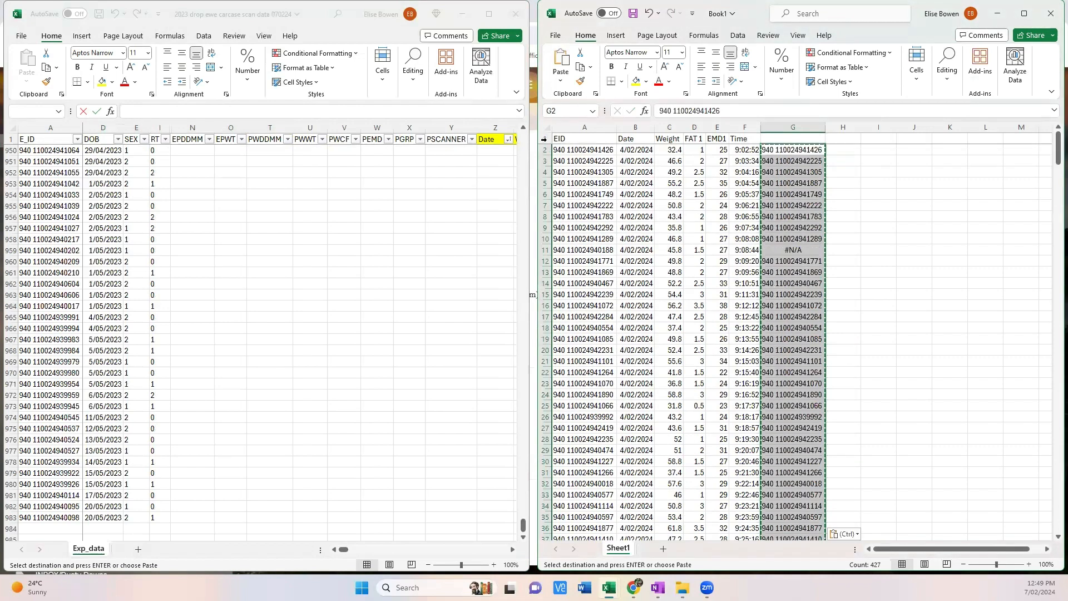
click(544, 139)
click(738, 35)
click(850, 64)
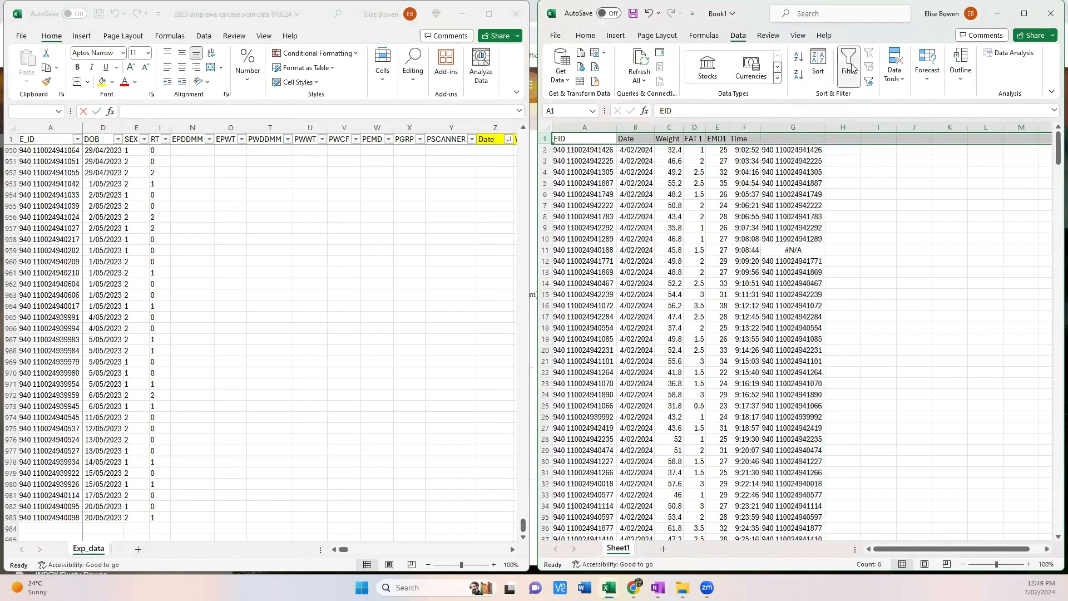
click(817, 149)
click(820, 138)
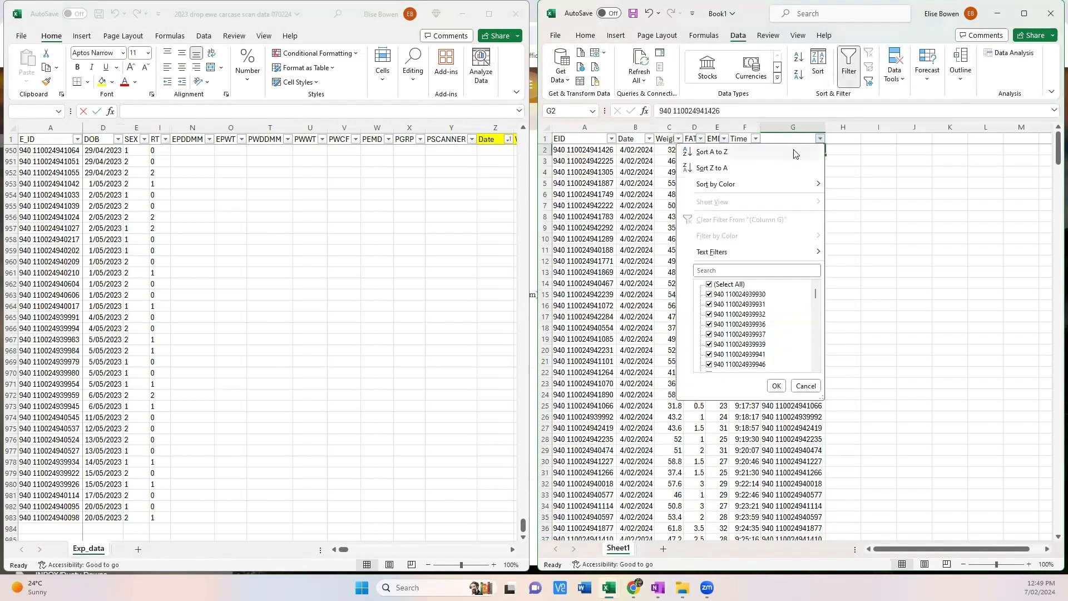
click(813, 149)
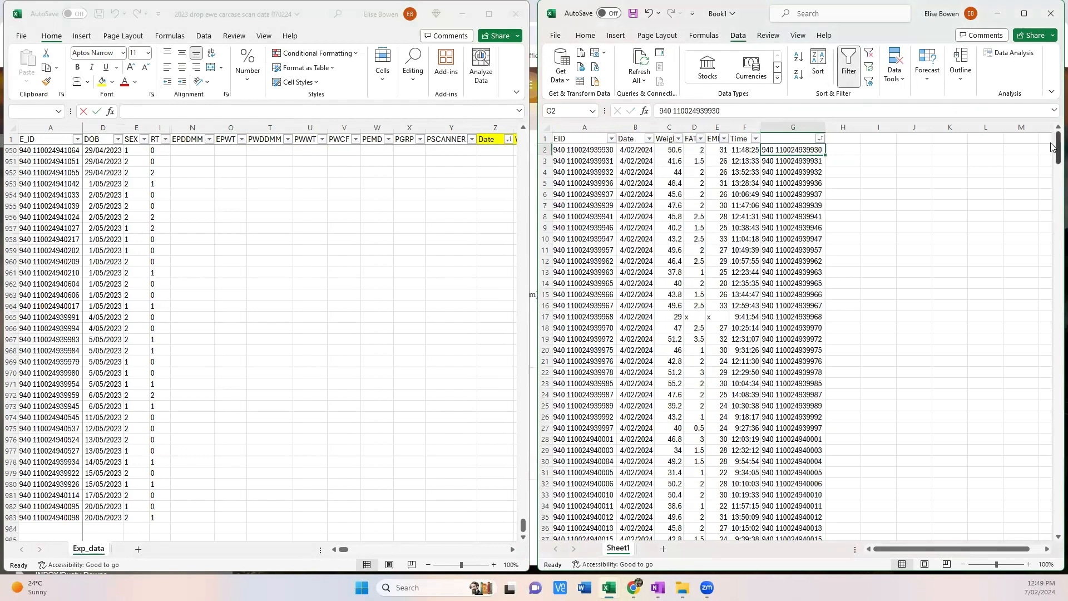
Hide Book1's matched records in rows 2 to 401, leaving the header row and the #N/A records shown
drag(1059, 147, 1022, 504)
click(546, 376)
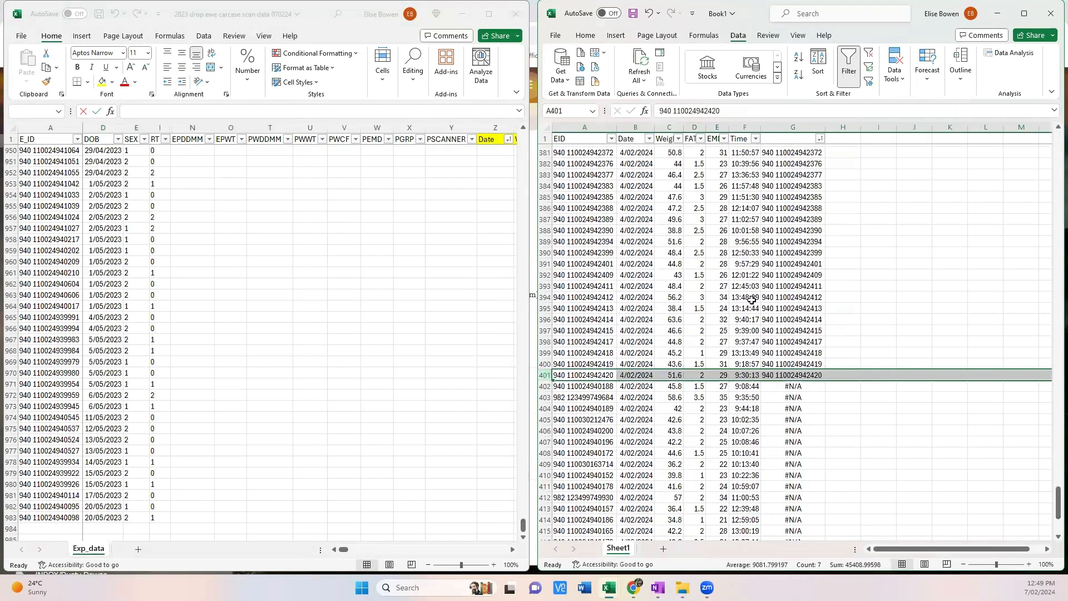
key(ctrl+shift+Up)
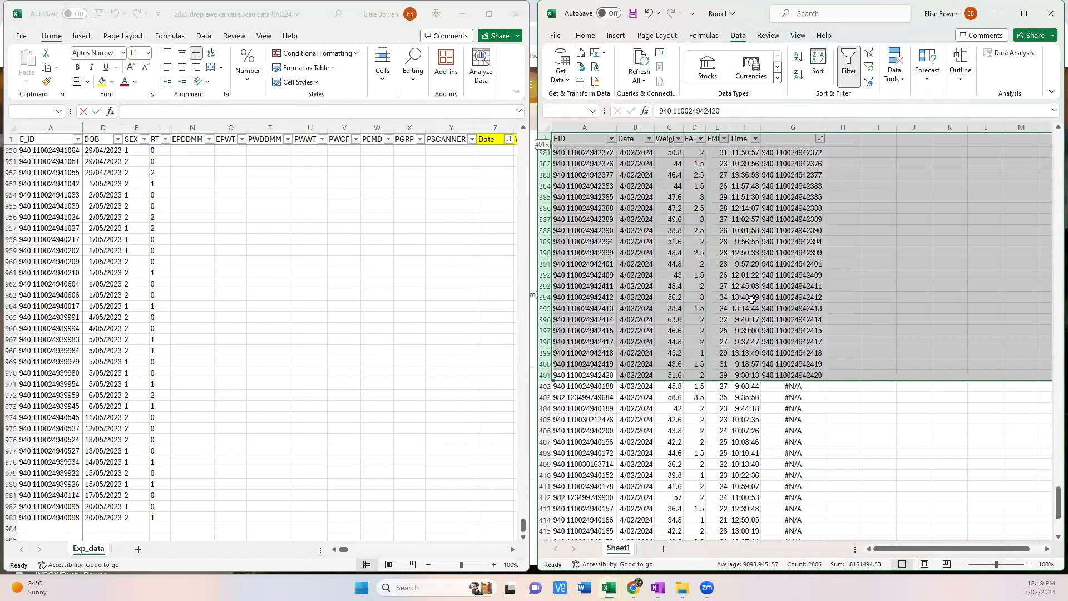
key(shift+Down)
right_click(734, 256)
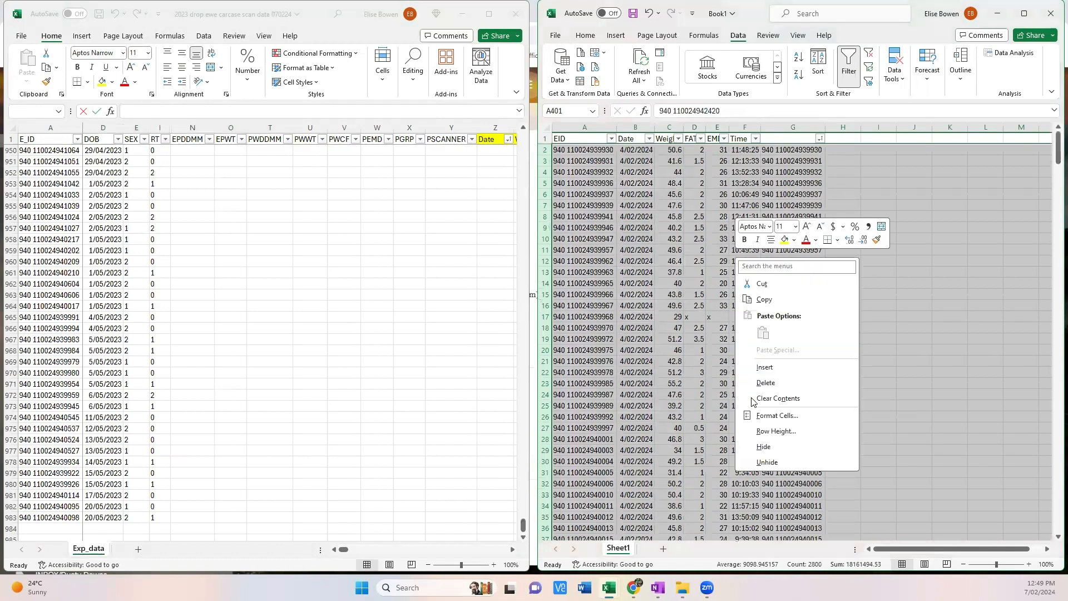
click(764, 447)
Copy the unmatched EIDs in Book1's A402:A428 and paste them as values below the drop ewe workbook's last E_ID, starting at A984
drag(585, 150, 609, 442)
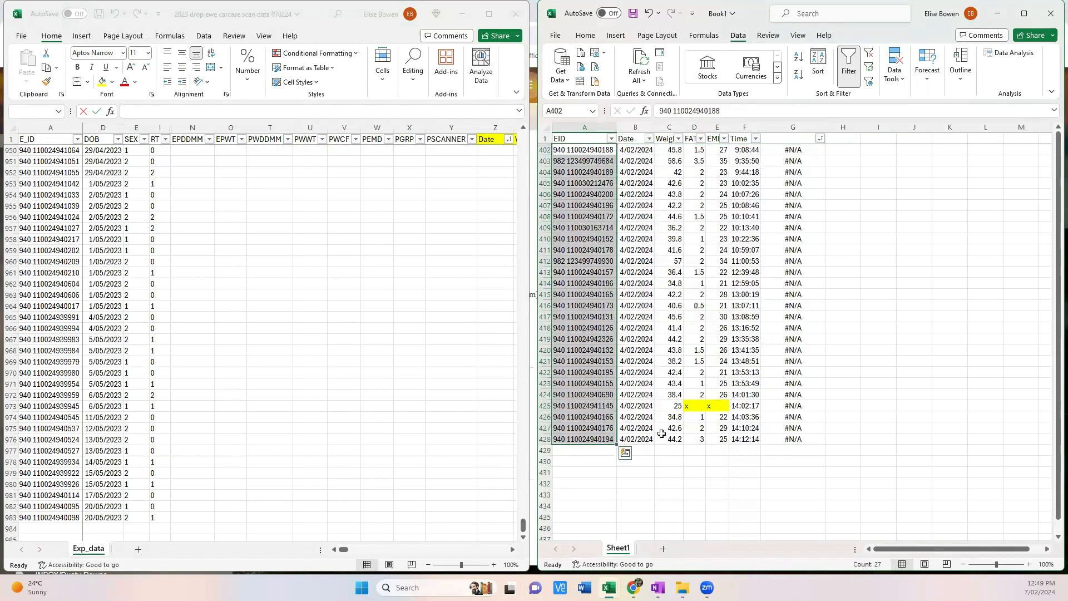
click(379, 327)
scroll(324, 300, down, 7)
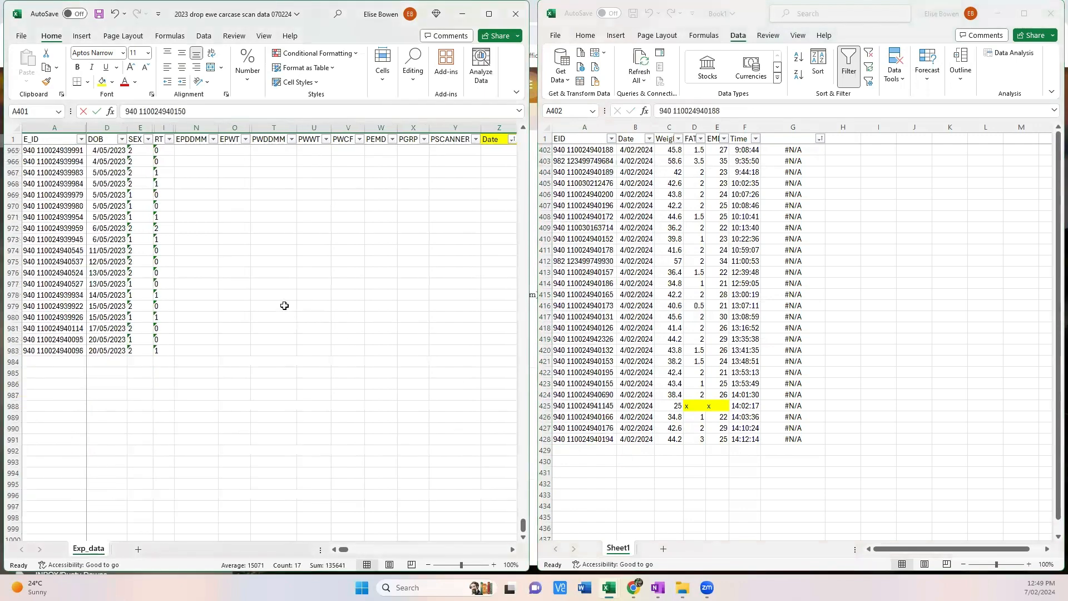
click(686, 269)
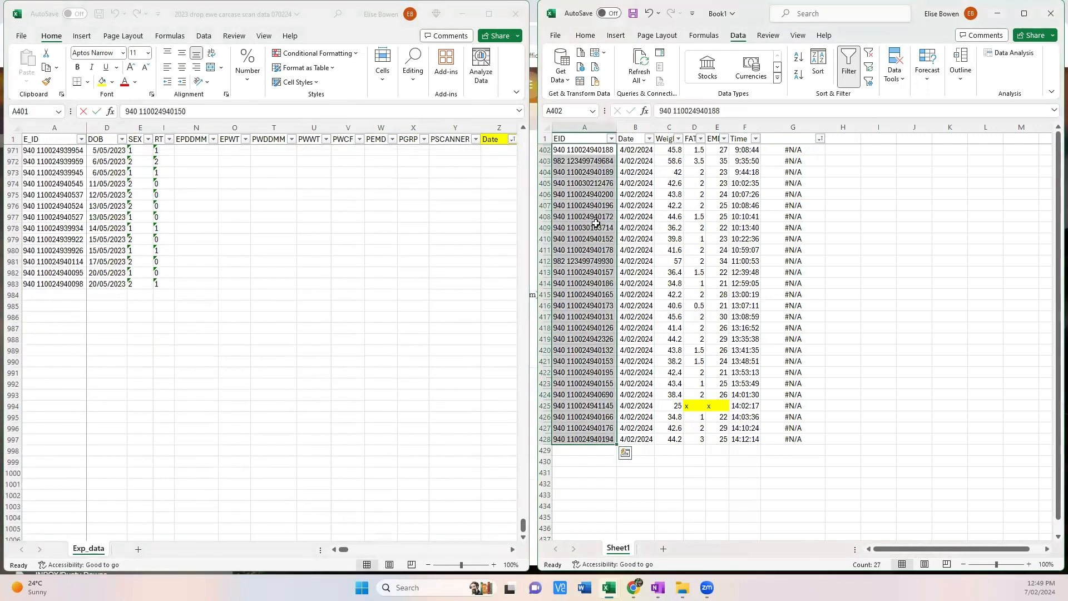
key(ctrl+c)
click(34, 295)
right_click(33, 295)
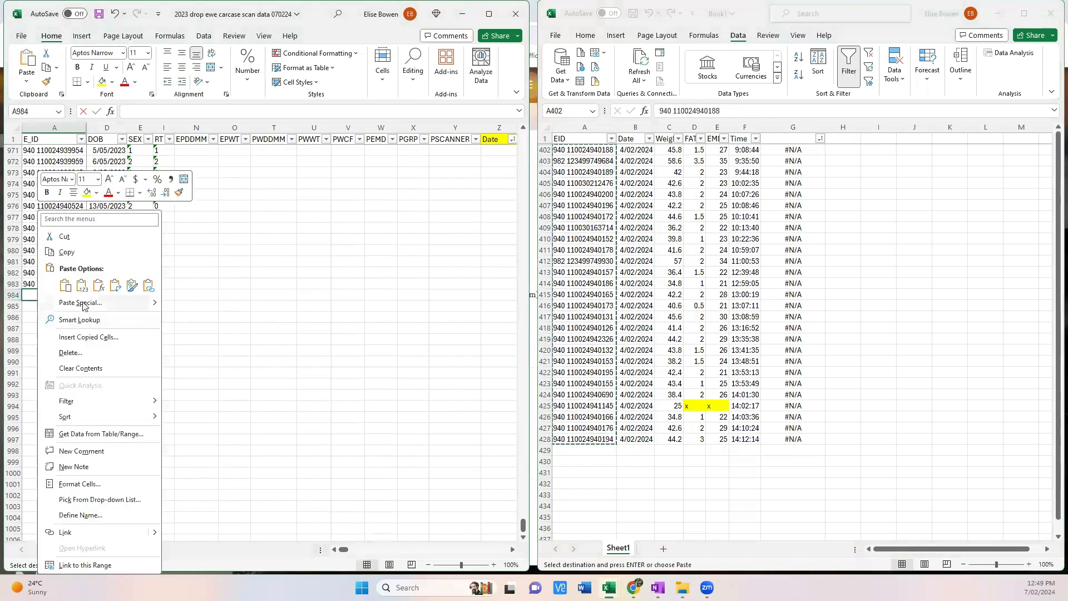
click(80, 281)
scroll(97, 292, down, 2)
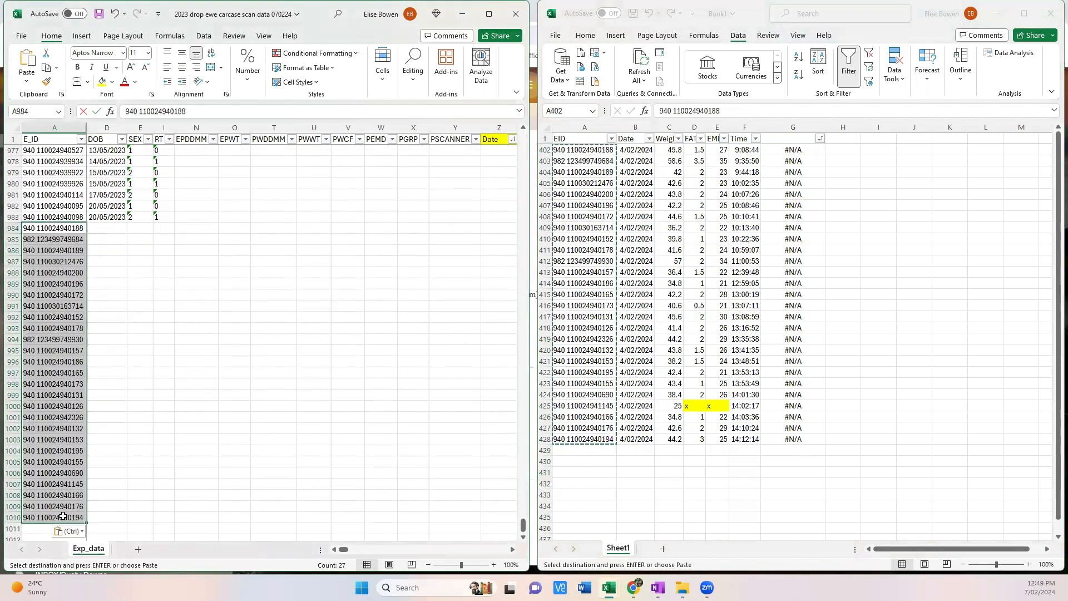
Copy the unmatched records' date, weight, fat and EMD from Book1's B402:E428 and paste them as values starting at Z984
click(513, 550)
click(513, 550)
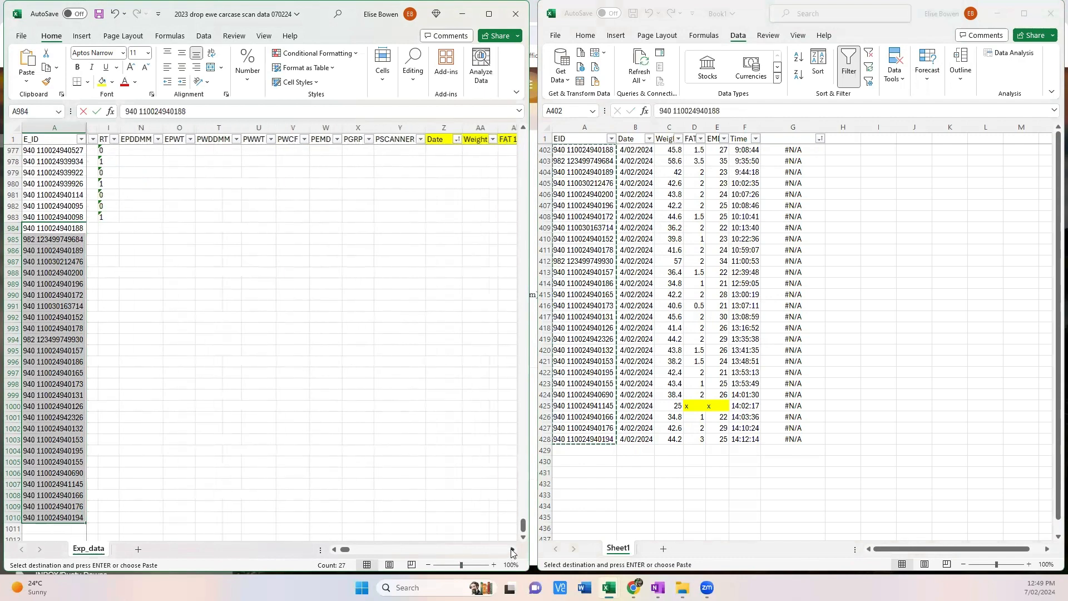
click(512, 550)
click(513, 550)
click(513, 550)
click(513, 550)
click(513, 550)
drag(637, 150, 711, 439)
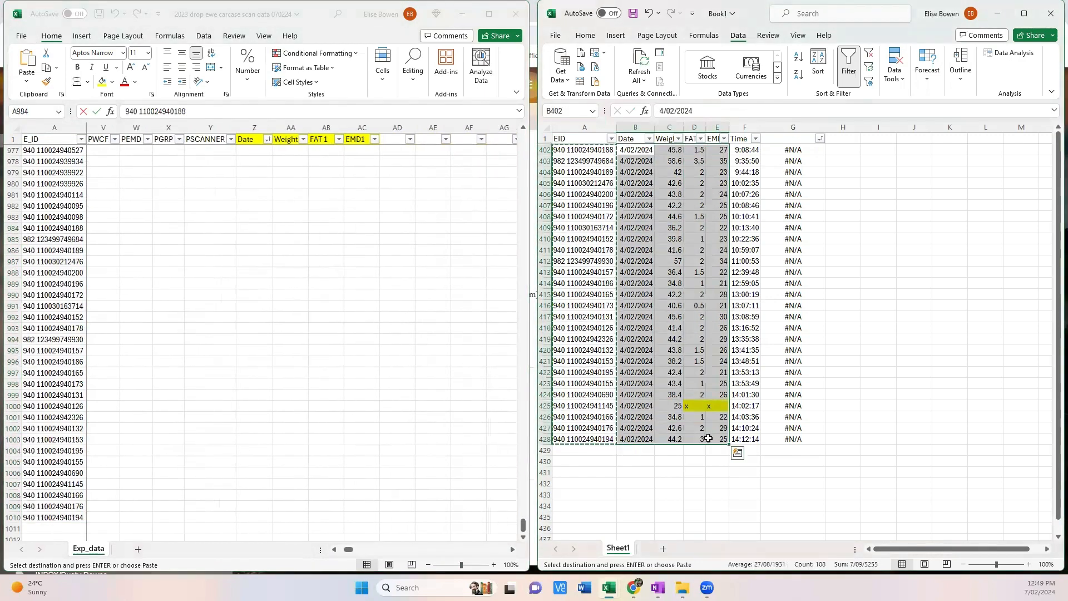
key(ctrl+c)
click(208, 218)
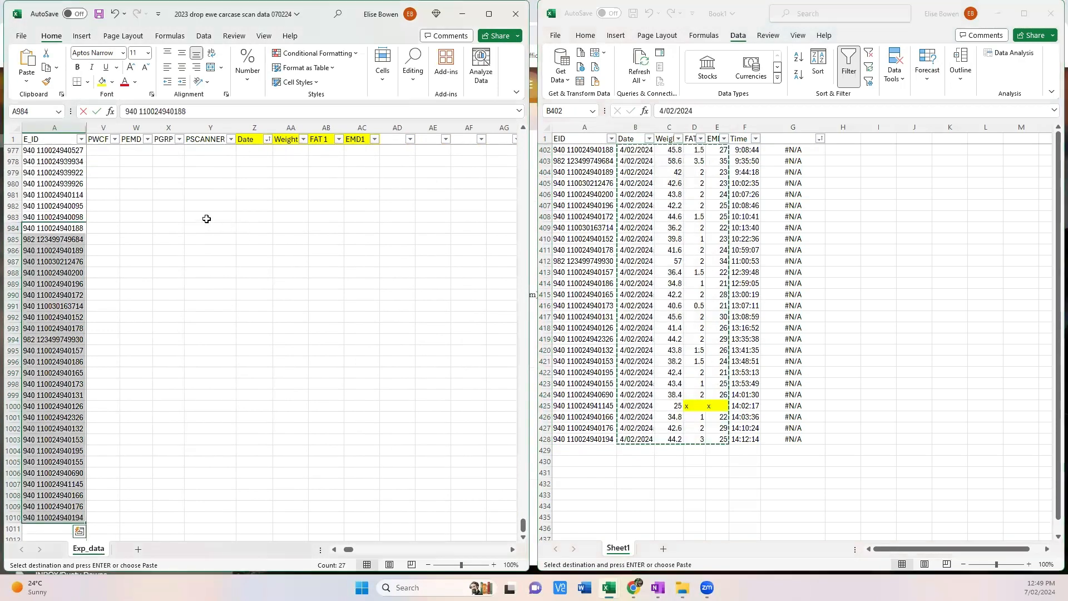
right_click(241, 225)
click(295, 277)
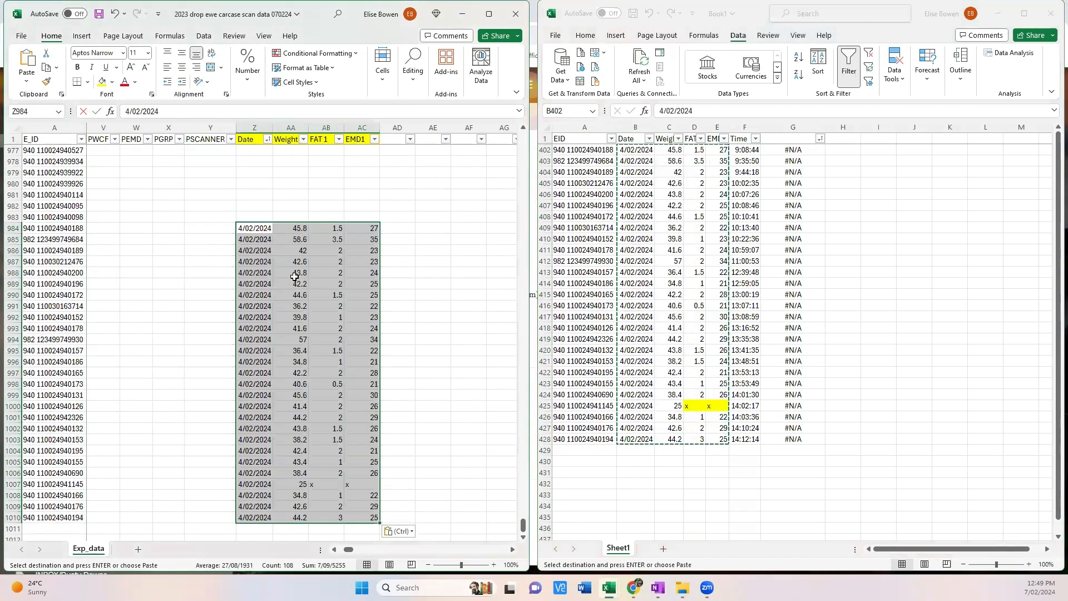
Clear the x entries under FAT1 and EMD1 in AB1007:AC1007
click(328, 483)
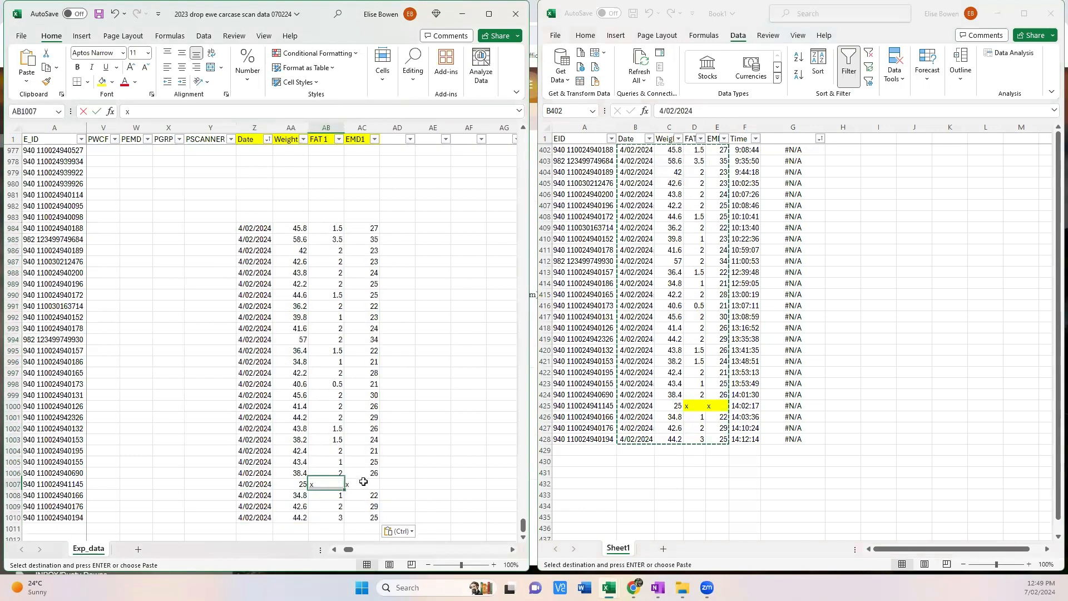
drag(328, 484, 364, 482)
key(Delete)
click(392, 339)
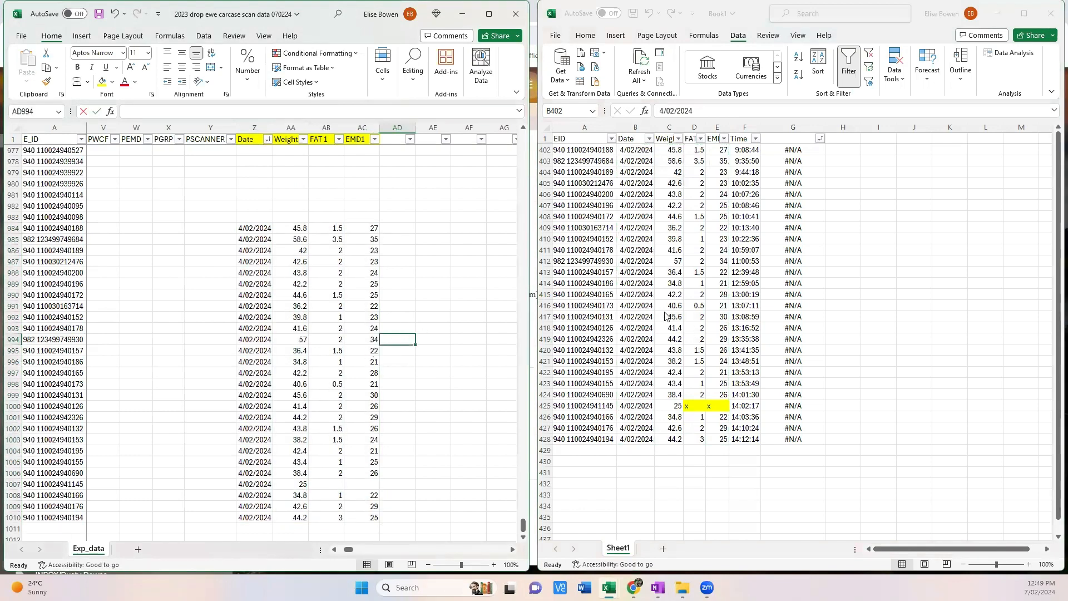
Look over the appended records in rows 984 to 1010 and save the drop ewe workbook
click(218, 250)
drag(352, 550, 351, 563)
scroll(299, 525, right, 3)
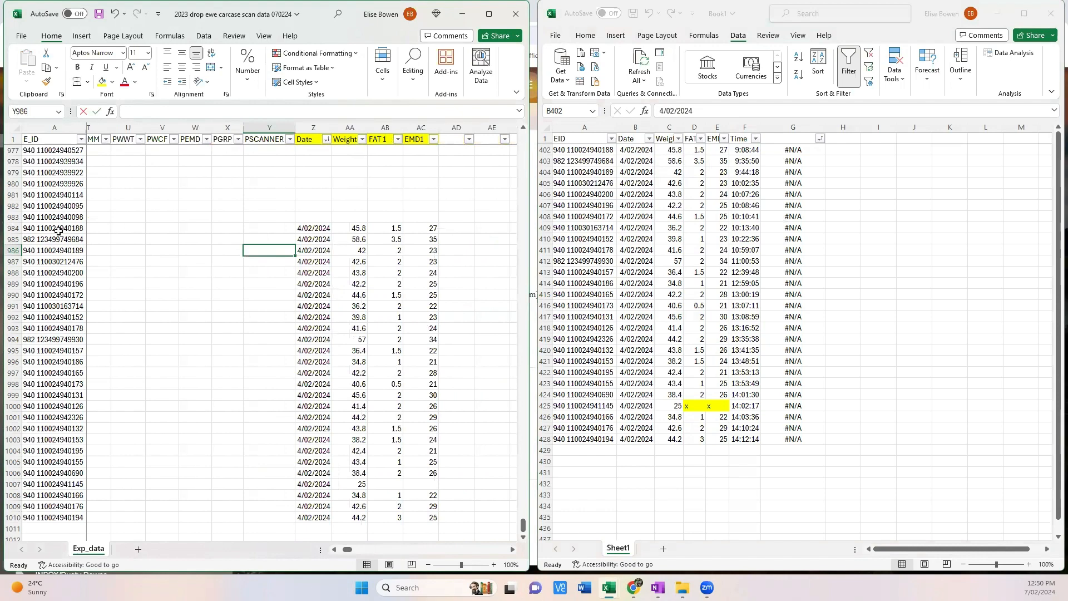
drag(59, 231, 66, 517)
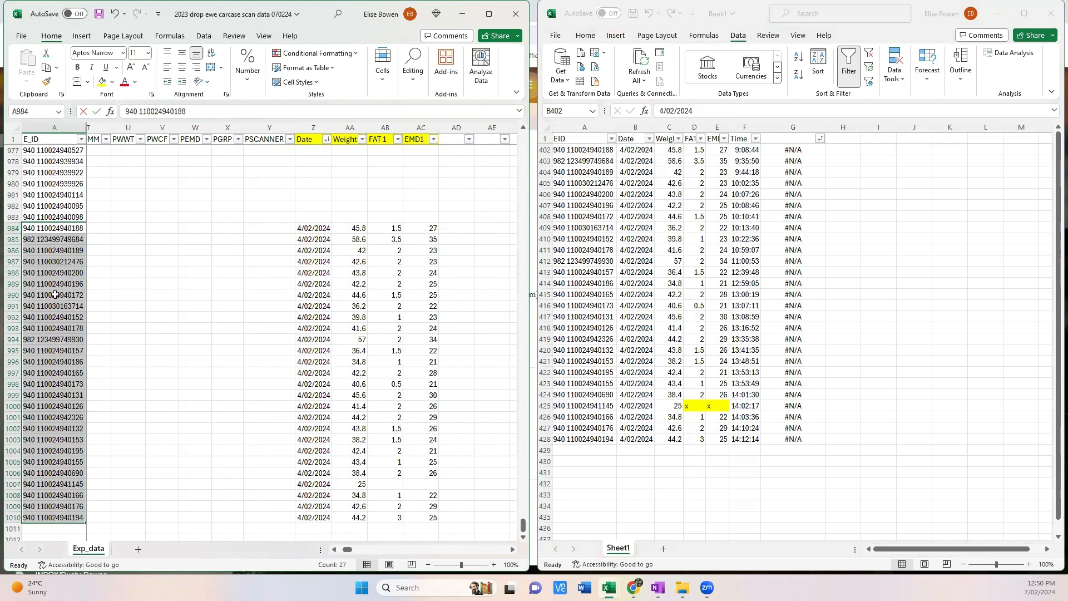
click(359, 284)
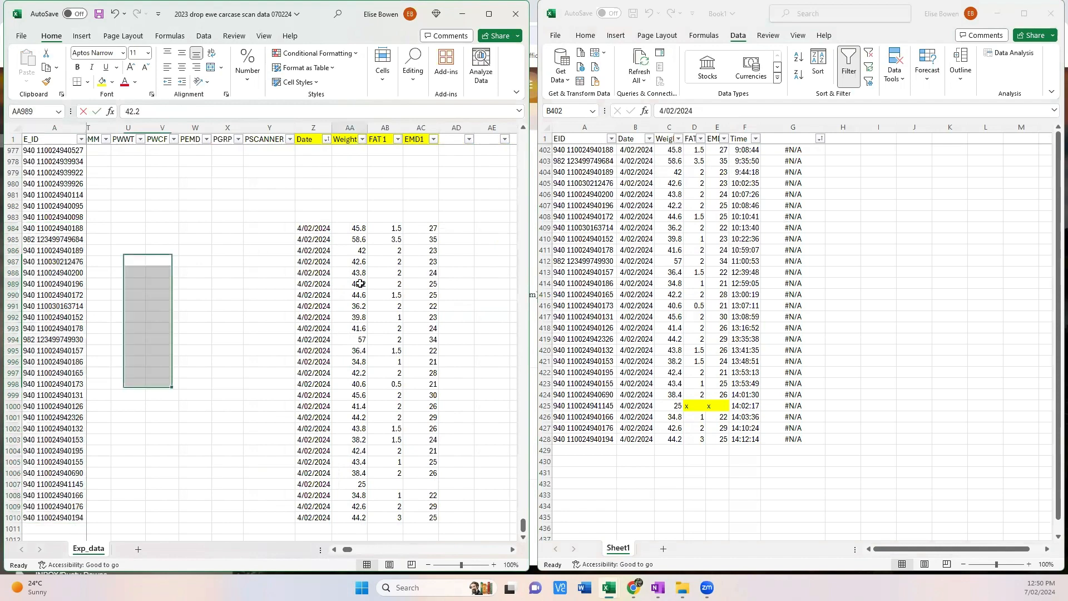
click(55, 272)
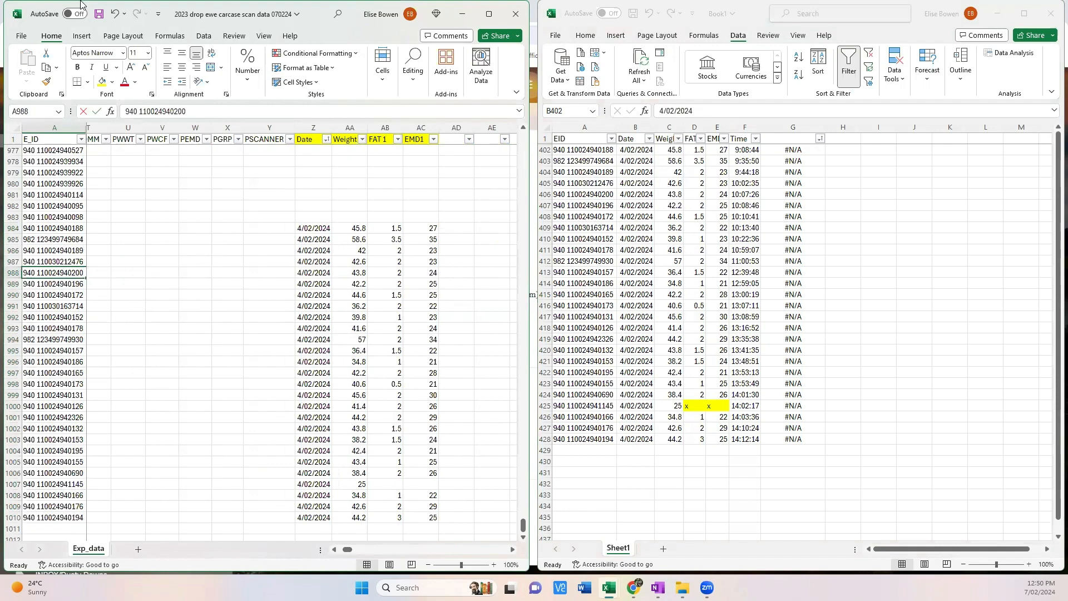
click(100, 13)
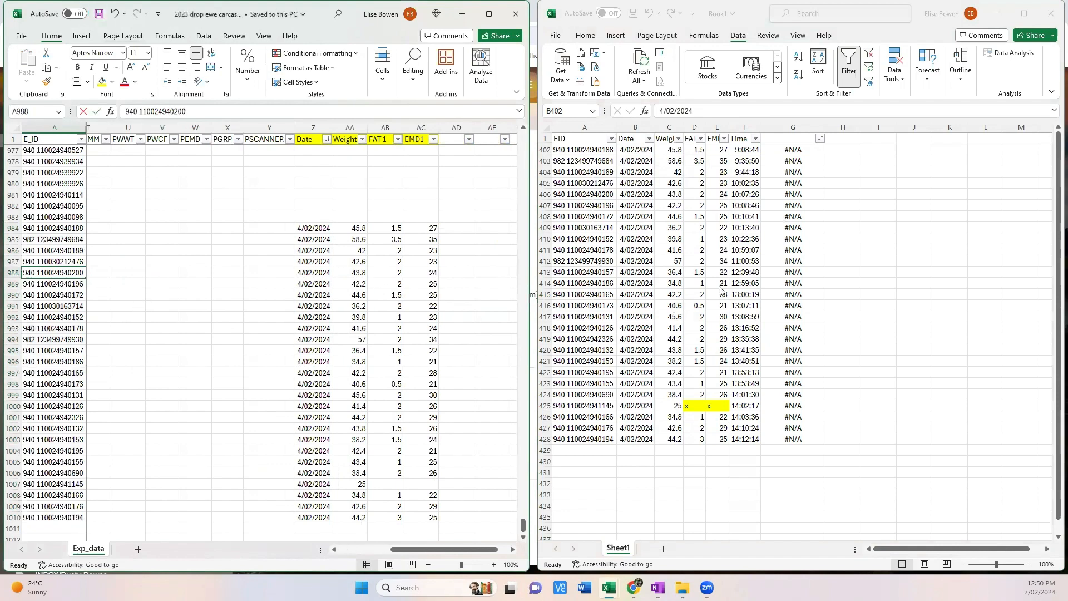